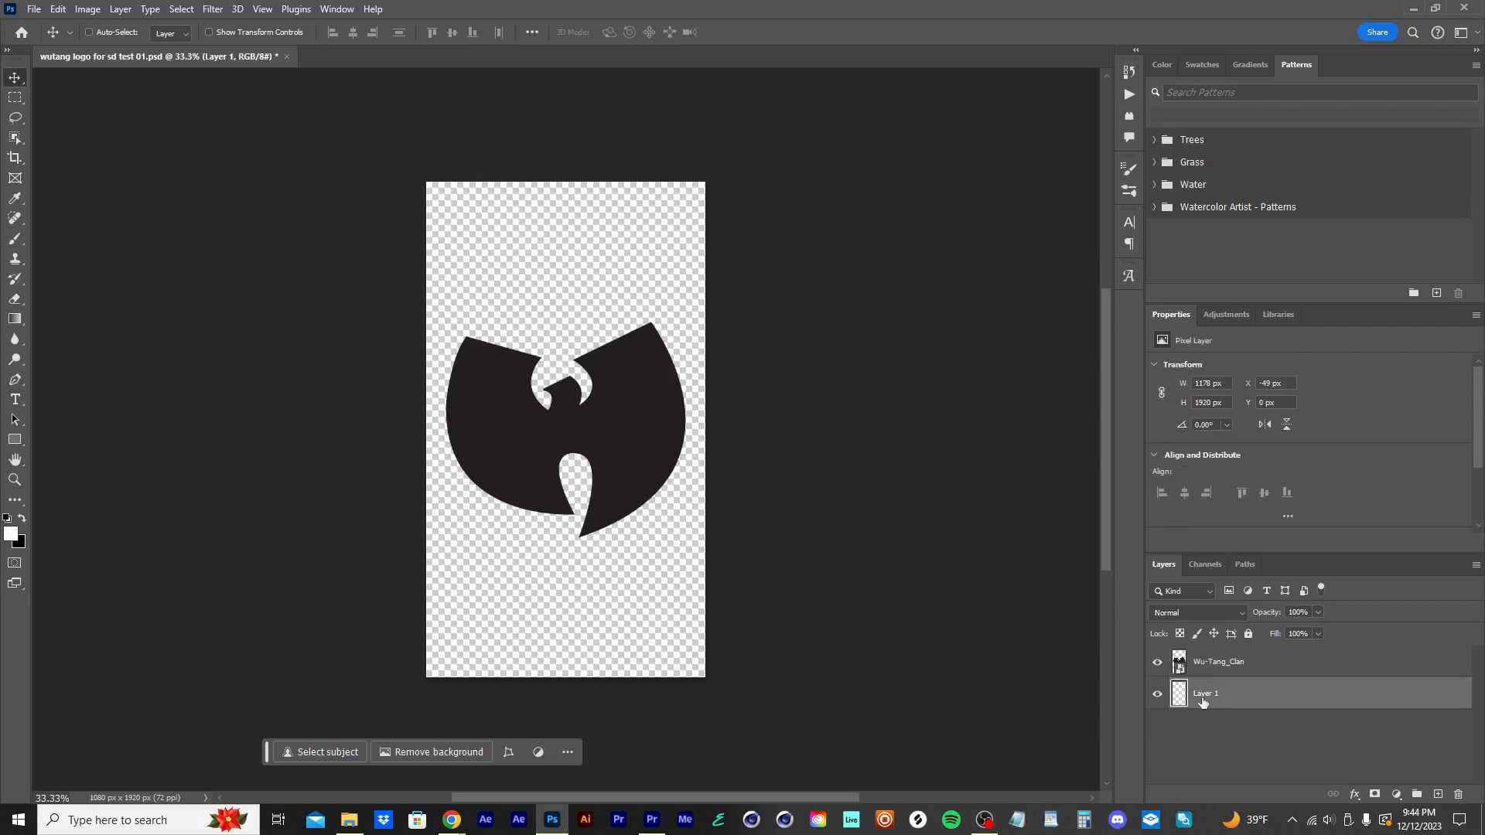
# - Fill Layer 1 with white as a solid background behind the logo
pyautogui.press('x')
pyautogui.press('x')
pyautogui.press('x')
pyautogui.hotkey('ctrl', 'BackSpace')
# - Give the Wu-Tang_Clan layer a white Color Overlay at 100% opacity
pyautogui.click(1229, 662)
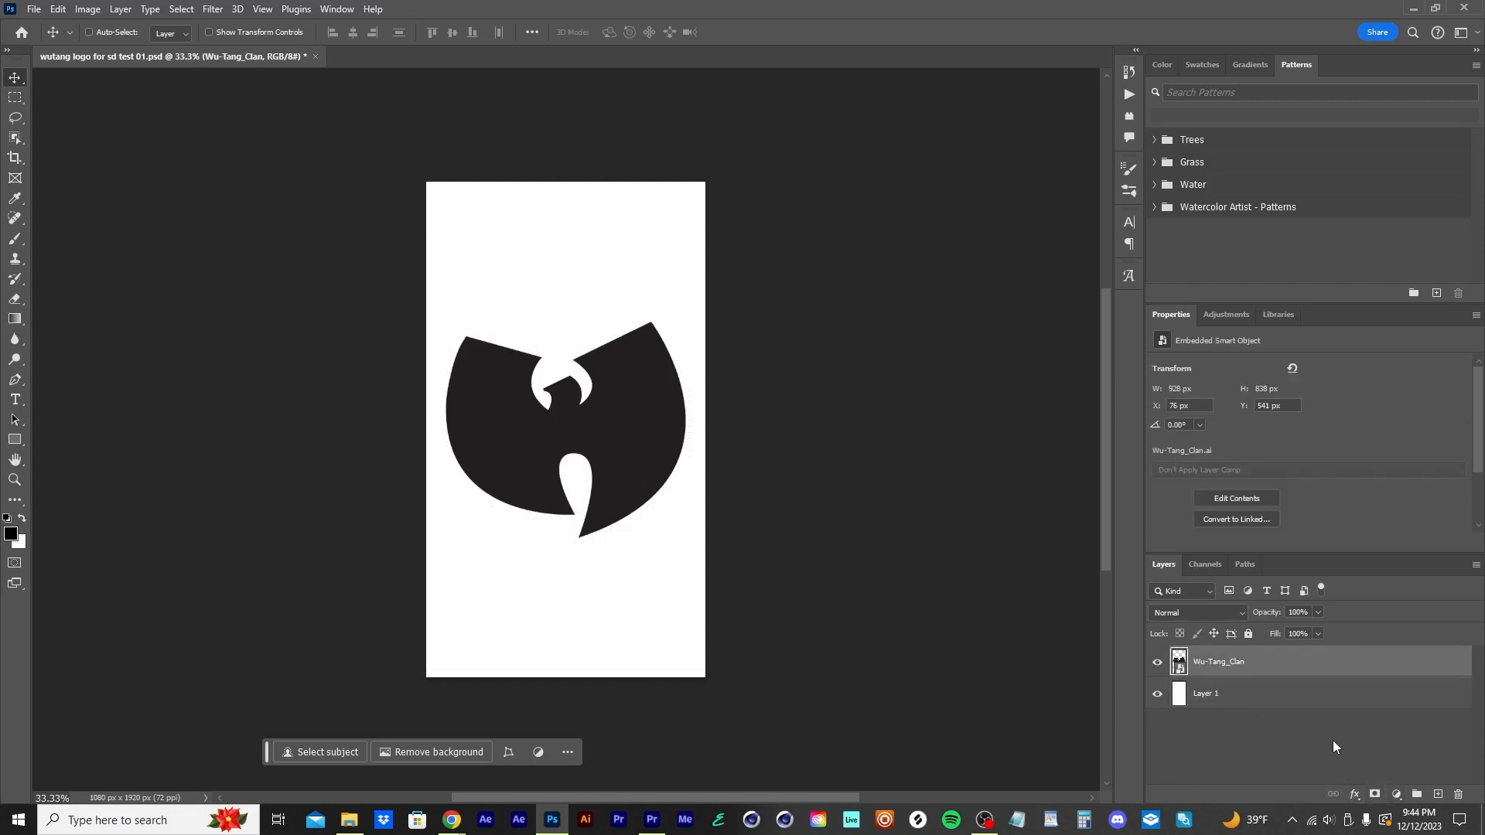
pyautogui.click(1354, 795)
pyautogui.doubleClick(1209, 670)
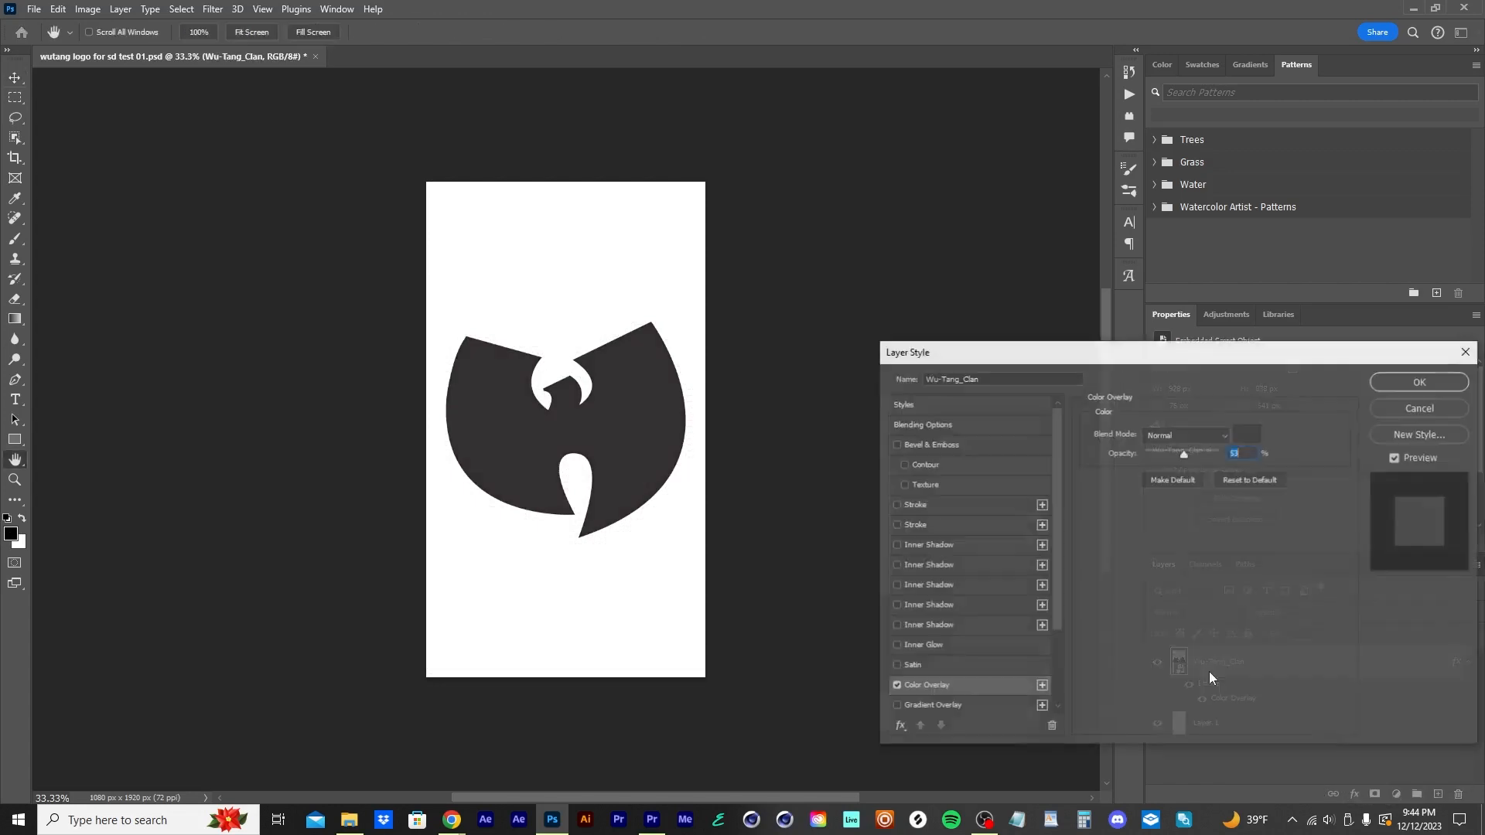
pyautogui.click(1247, 434)
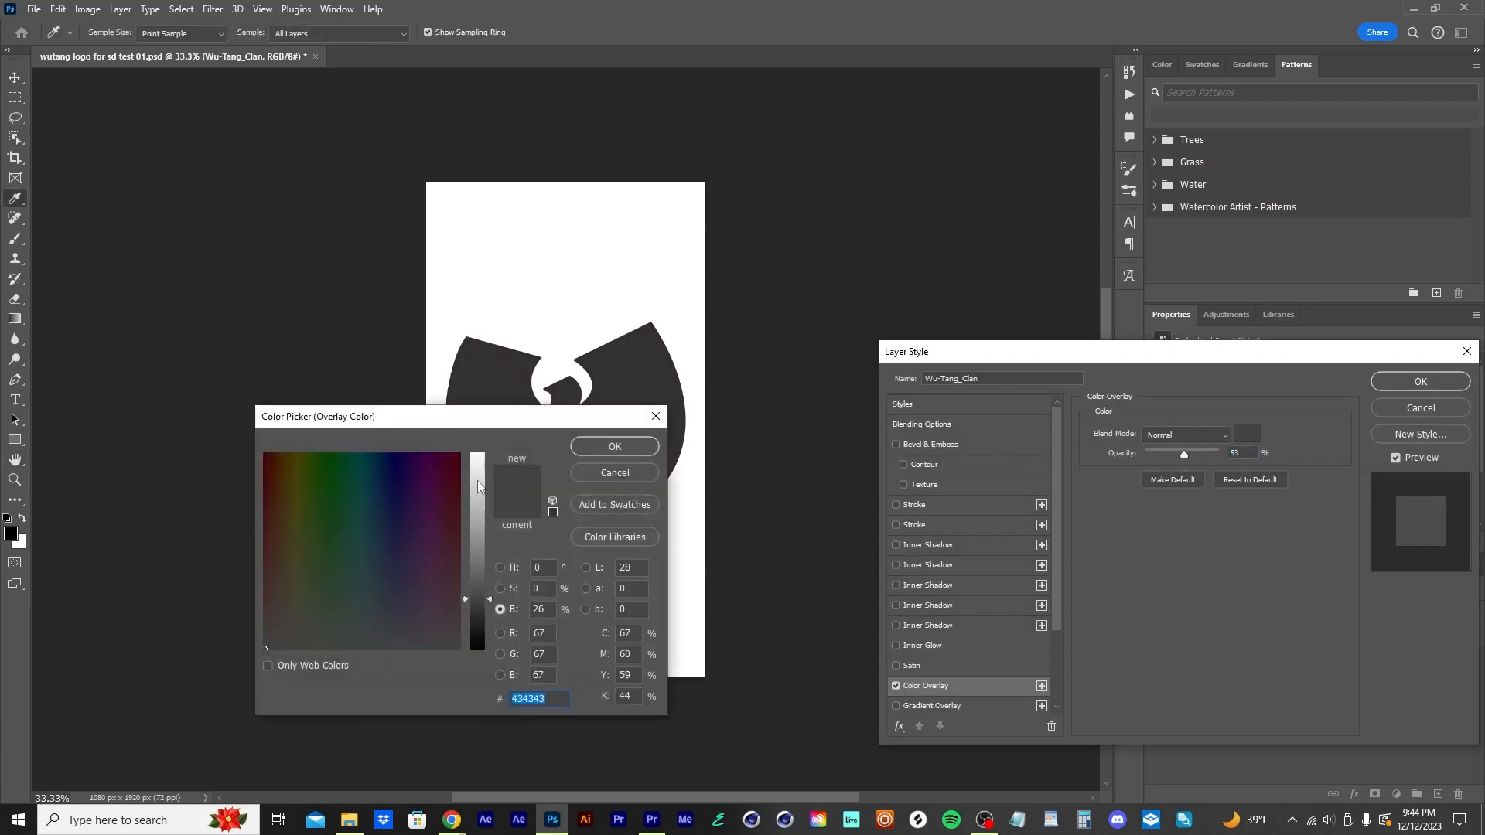
pyautogui.moveTo(478, 486); pyautogui.dragTo(482, 417)
pyautogui.click(615, 447)
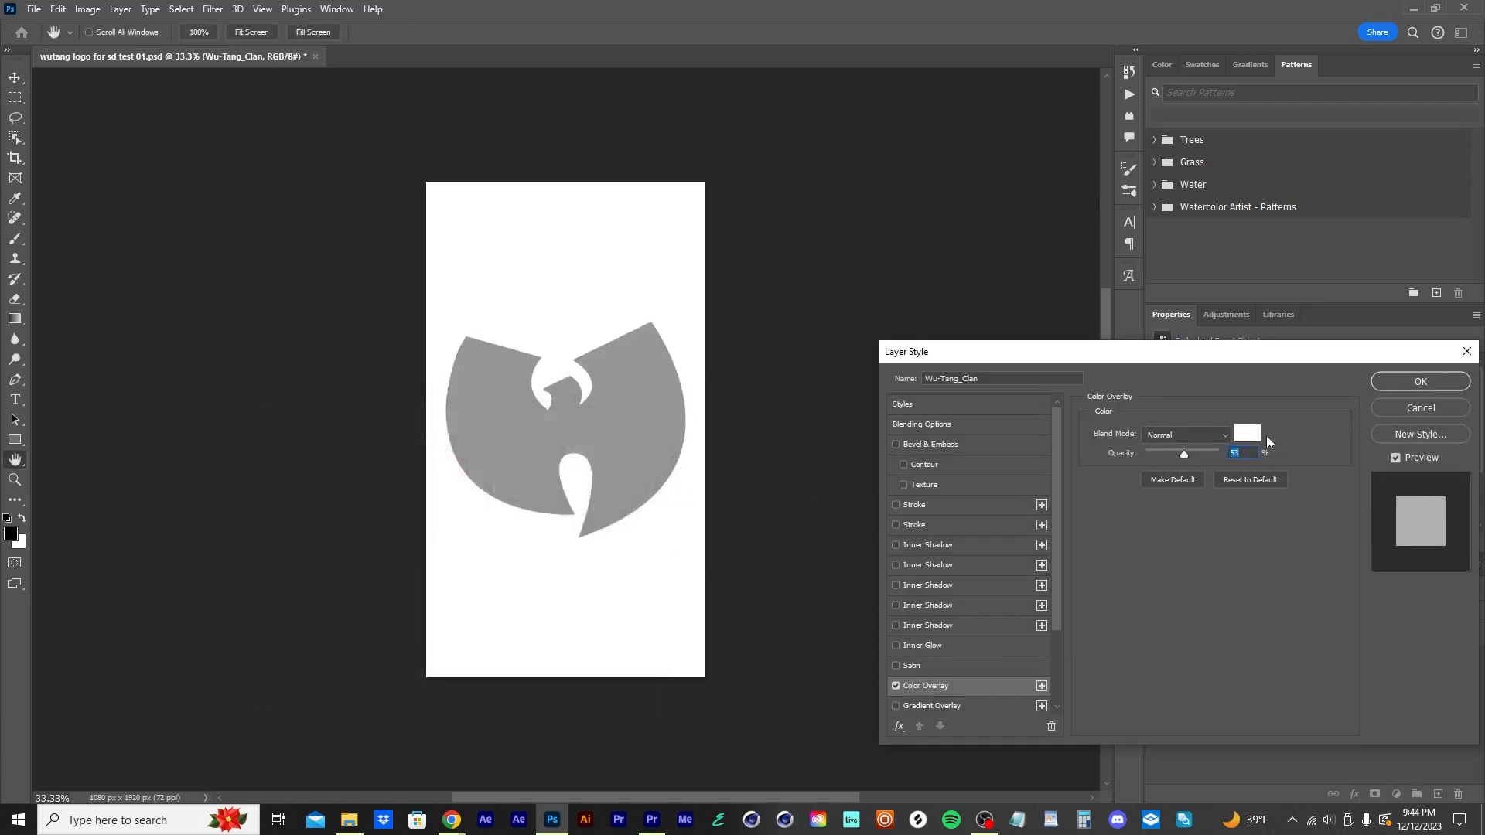
pyautogui.moveTo(1180, 457); pyautogui.dragTo(1317, 458)
pyautogui.click(1440, 382)
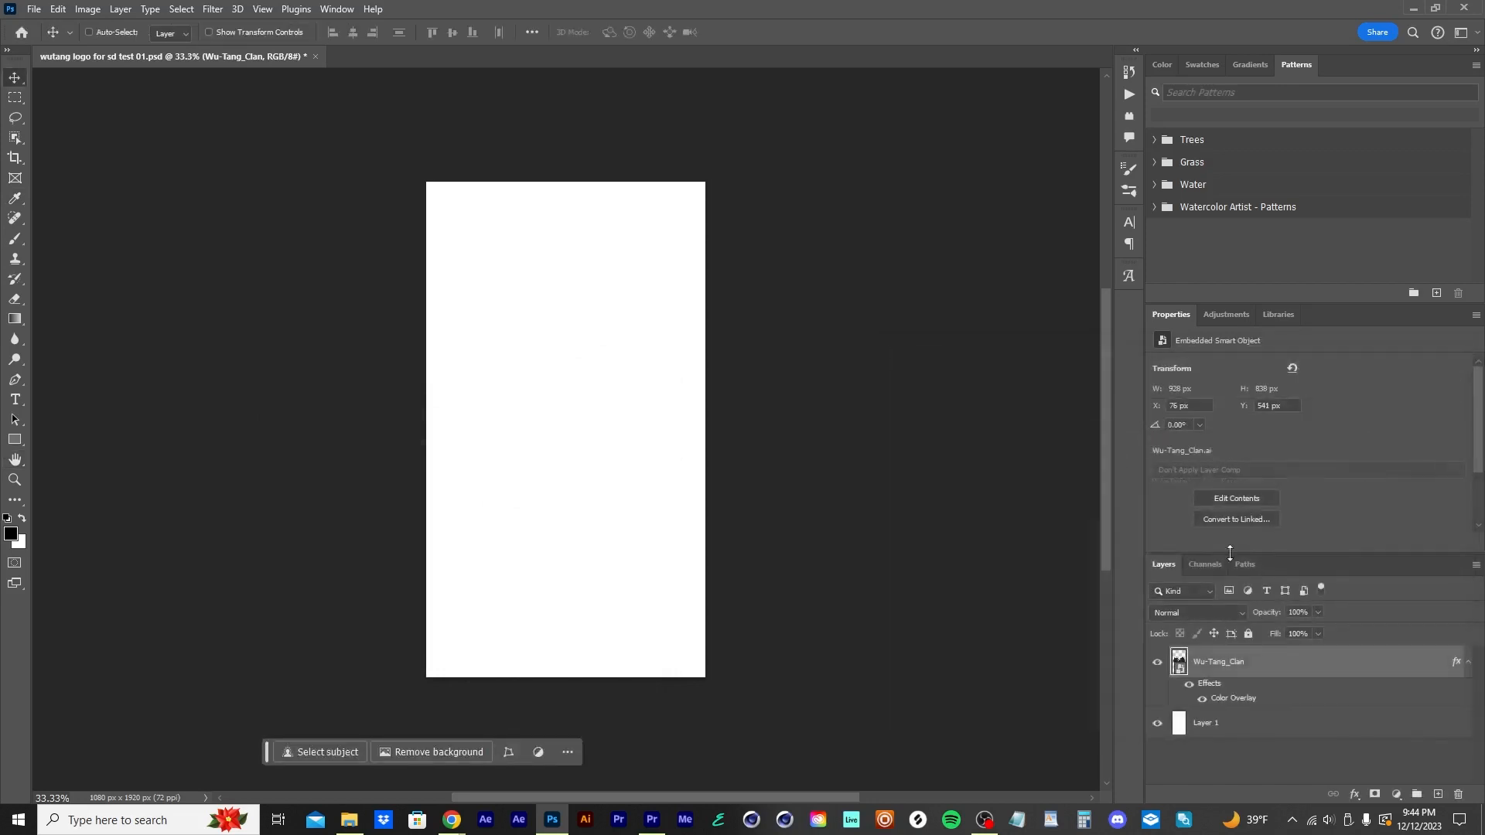
# - Add a black outside stroke to the Wu-Tang_Clan layer's style
pyautogui.doubleClick(1221, 700)
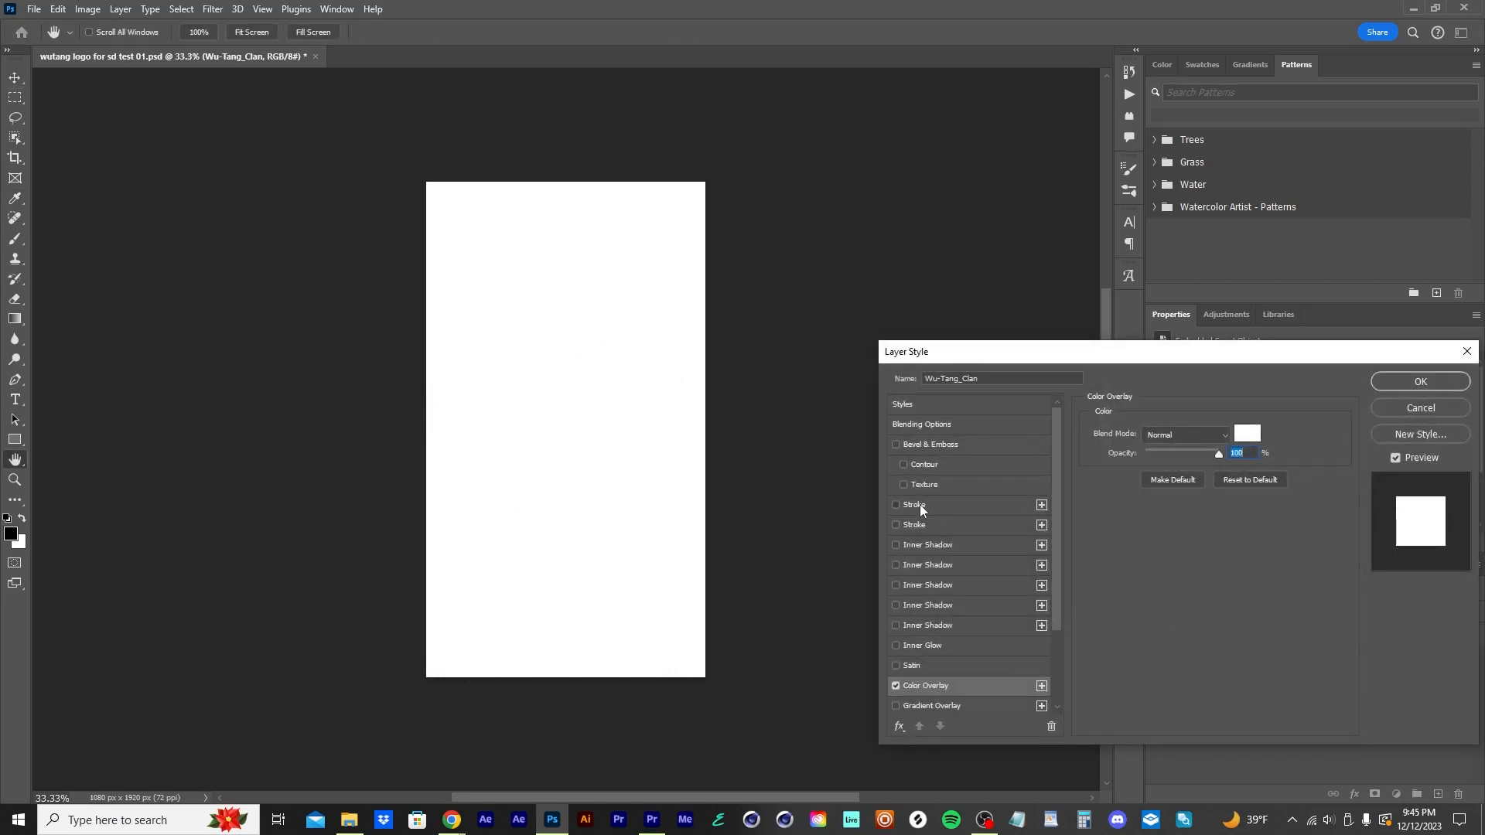
pyautogui.click(920, 504)
pyautogui.click(1130, 542)
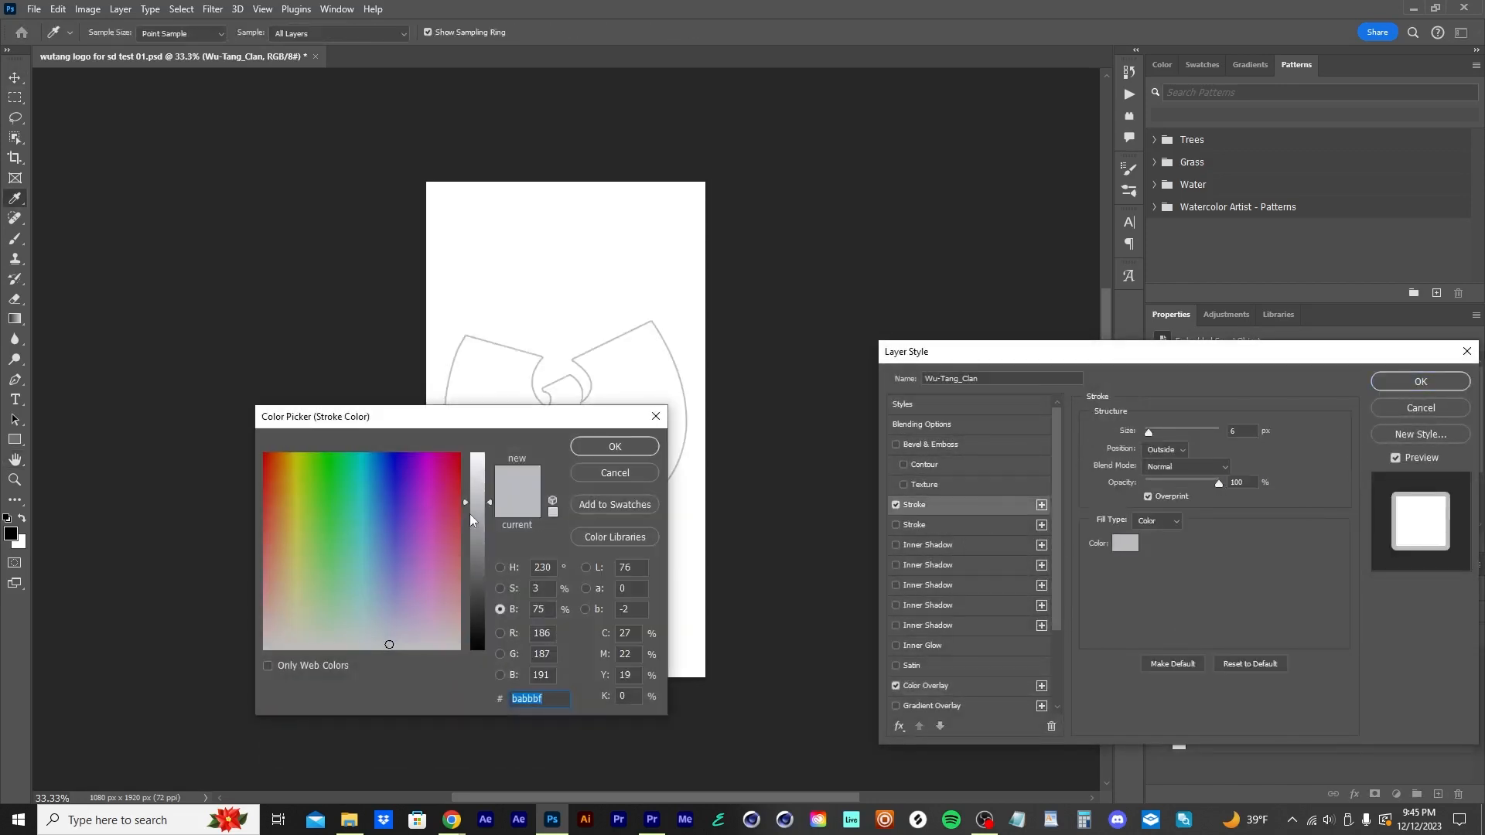
pyautogui.moveTo(475, 522); pyautogui.dragTo(475, 651)
pyautogui.click(626, 447)
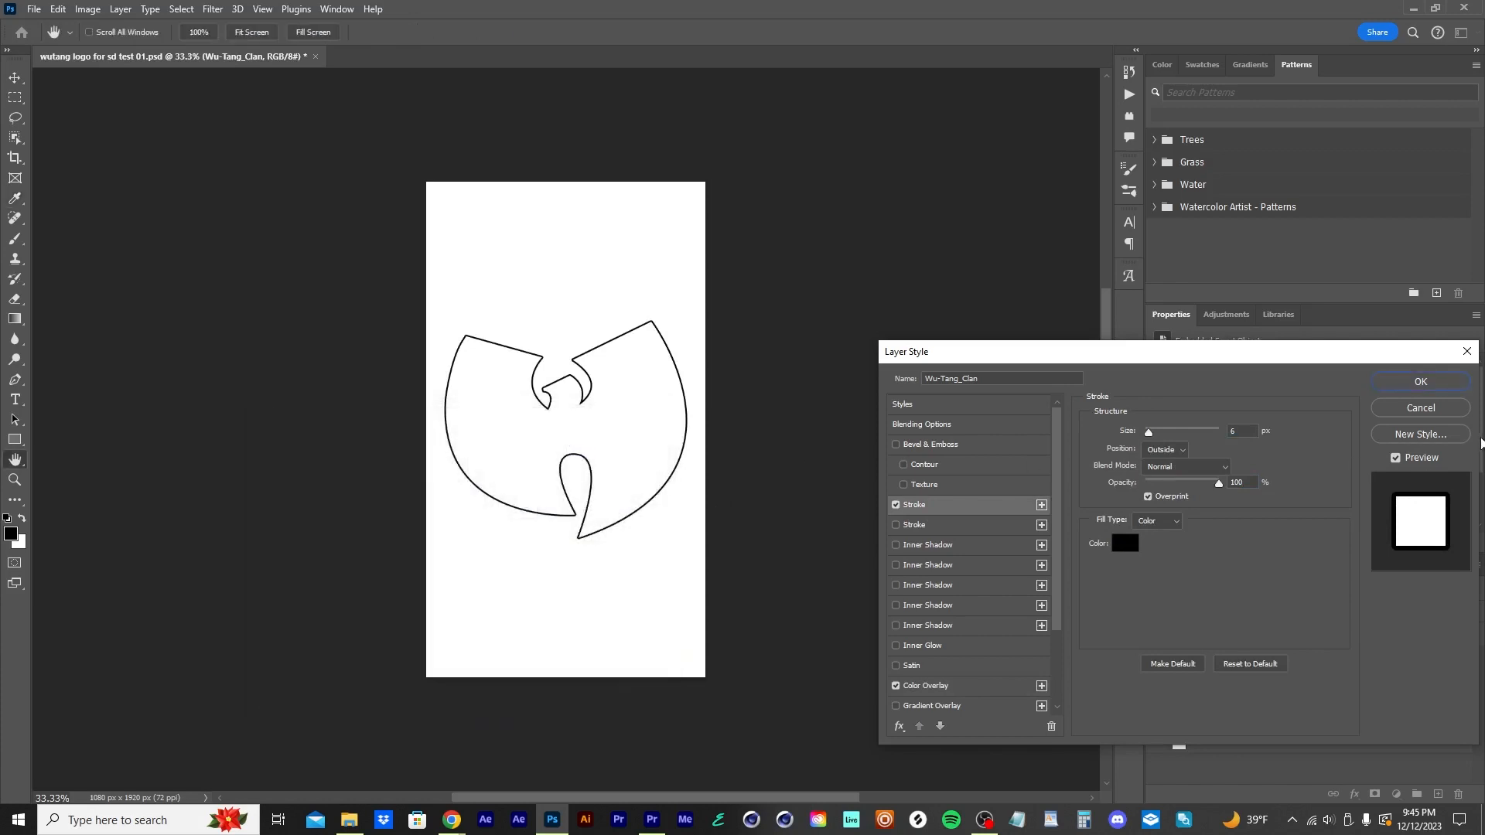
pyautogui.click(1412, 385)
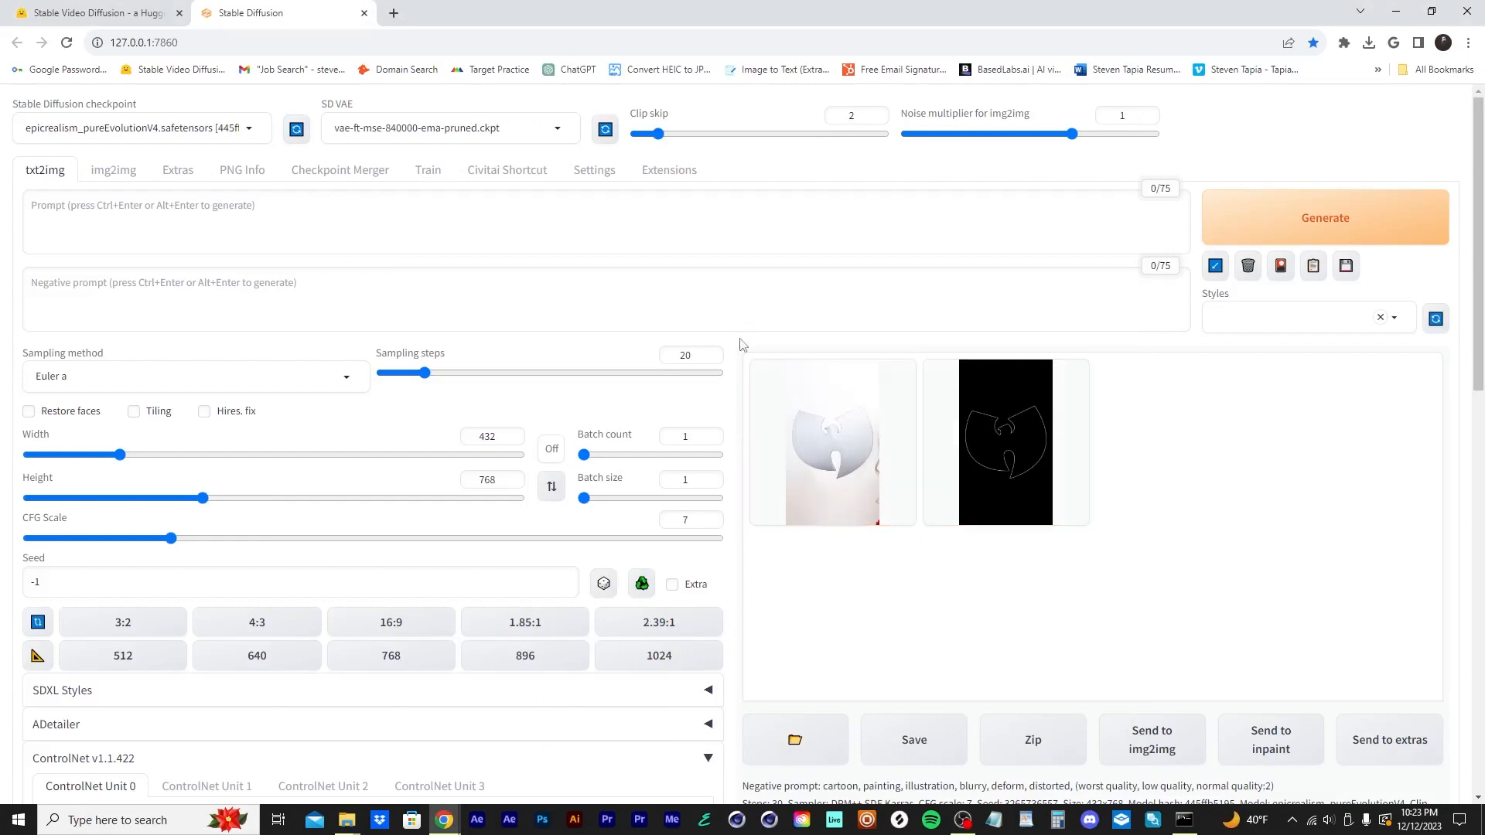
# - In the Stable Diffusion web UI, set the prompt to "Cyberpunk city at night" and apply the Epic Realism Negs 01 style as negative prompt
pyautogui.click(187, 216)
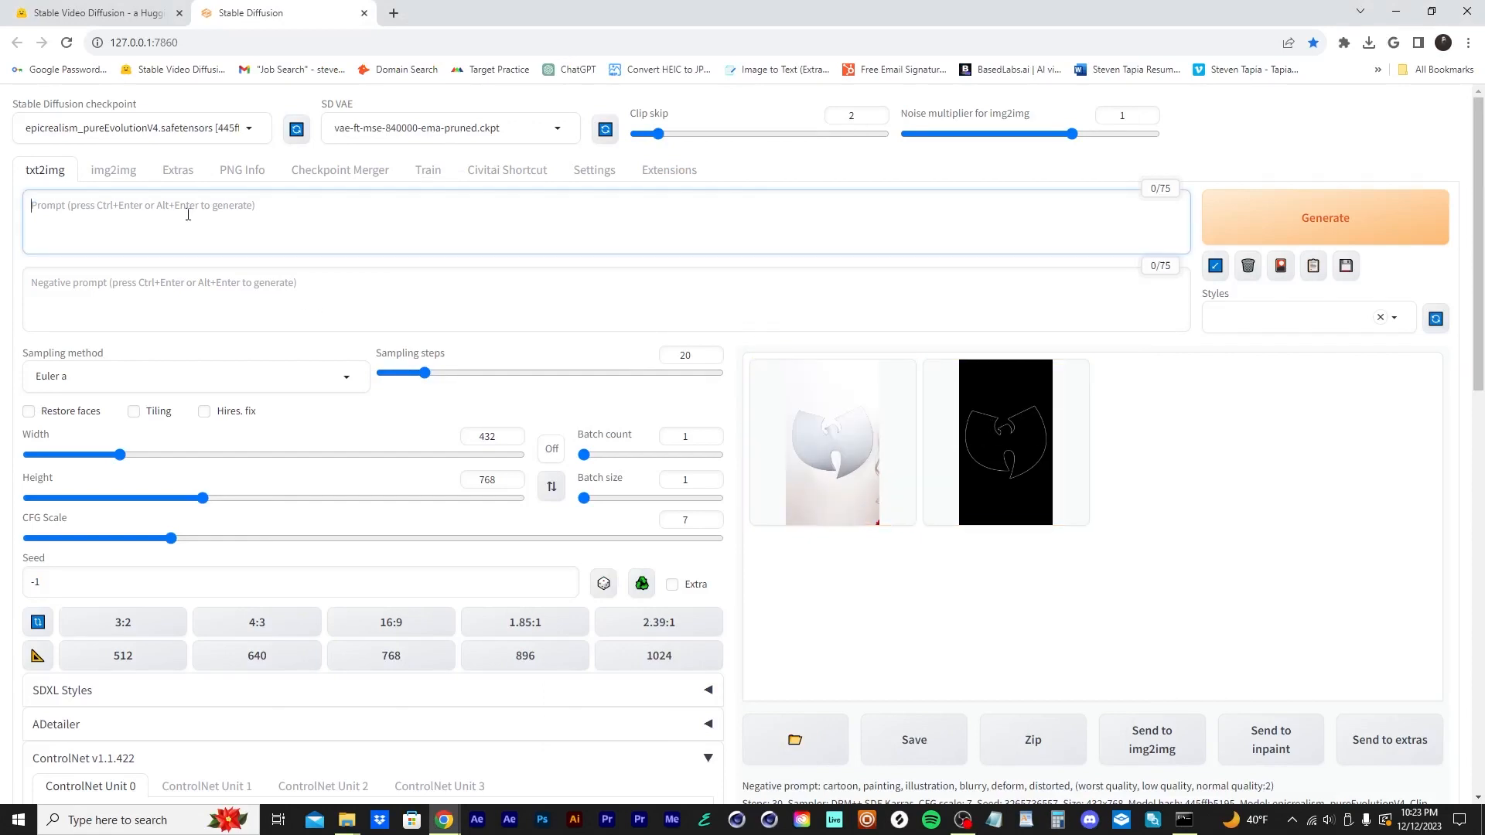
pyautogui.write('city at night')
pyautogui.click(1284, 317)
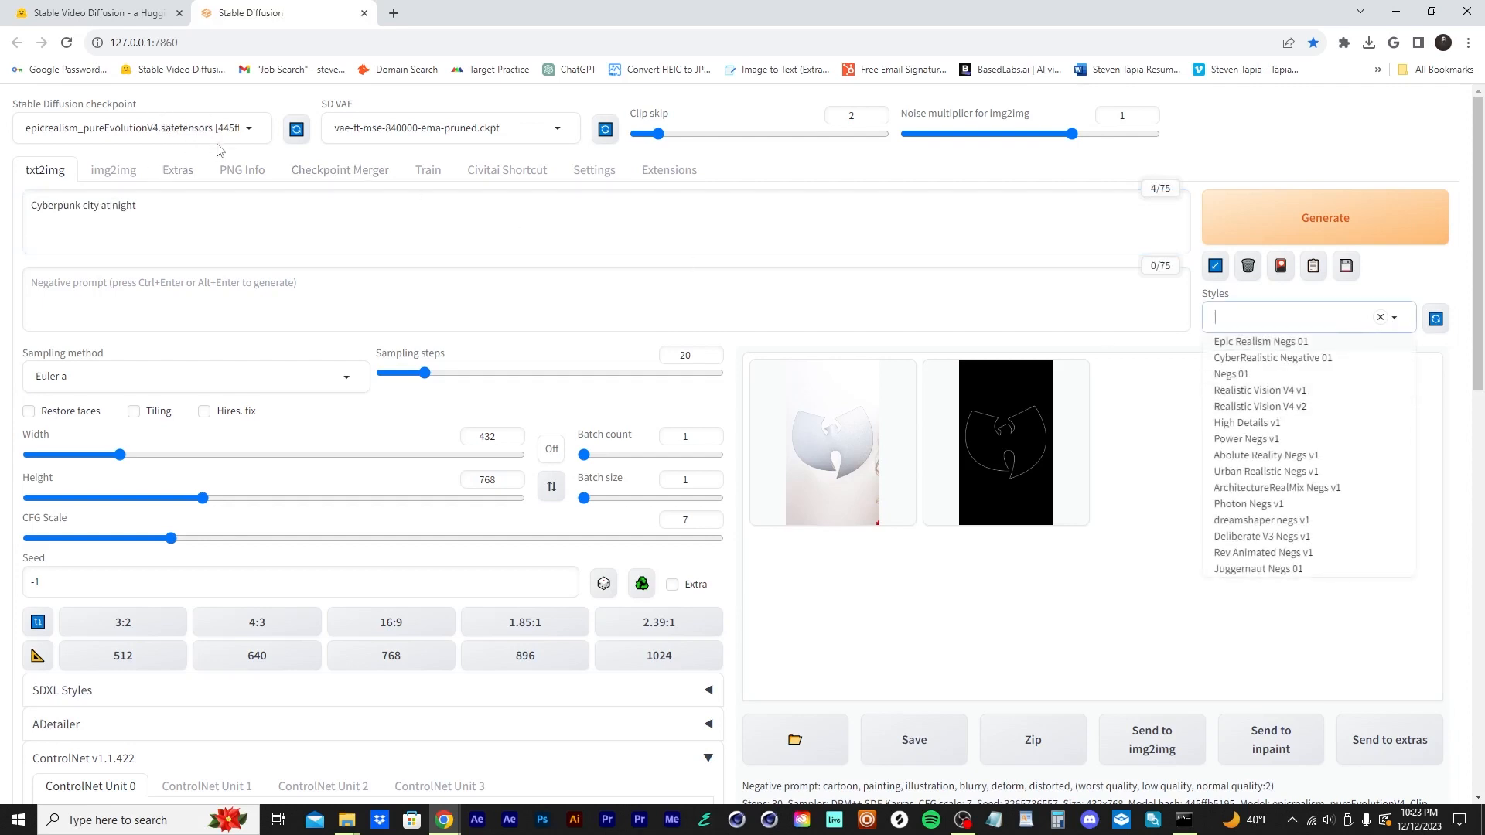
pyautogui.click(1269, 343)
pyautogui.click(1312, 267)
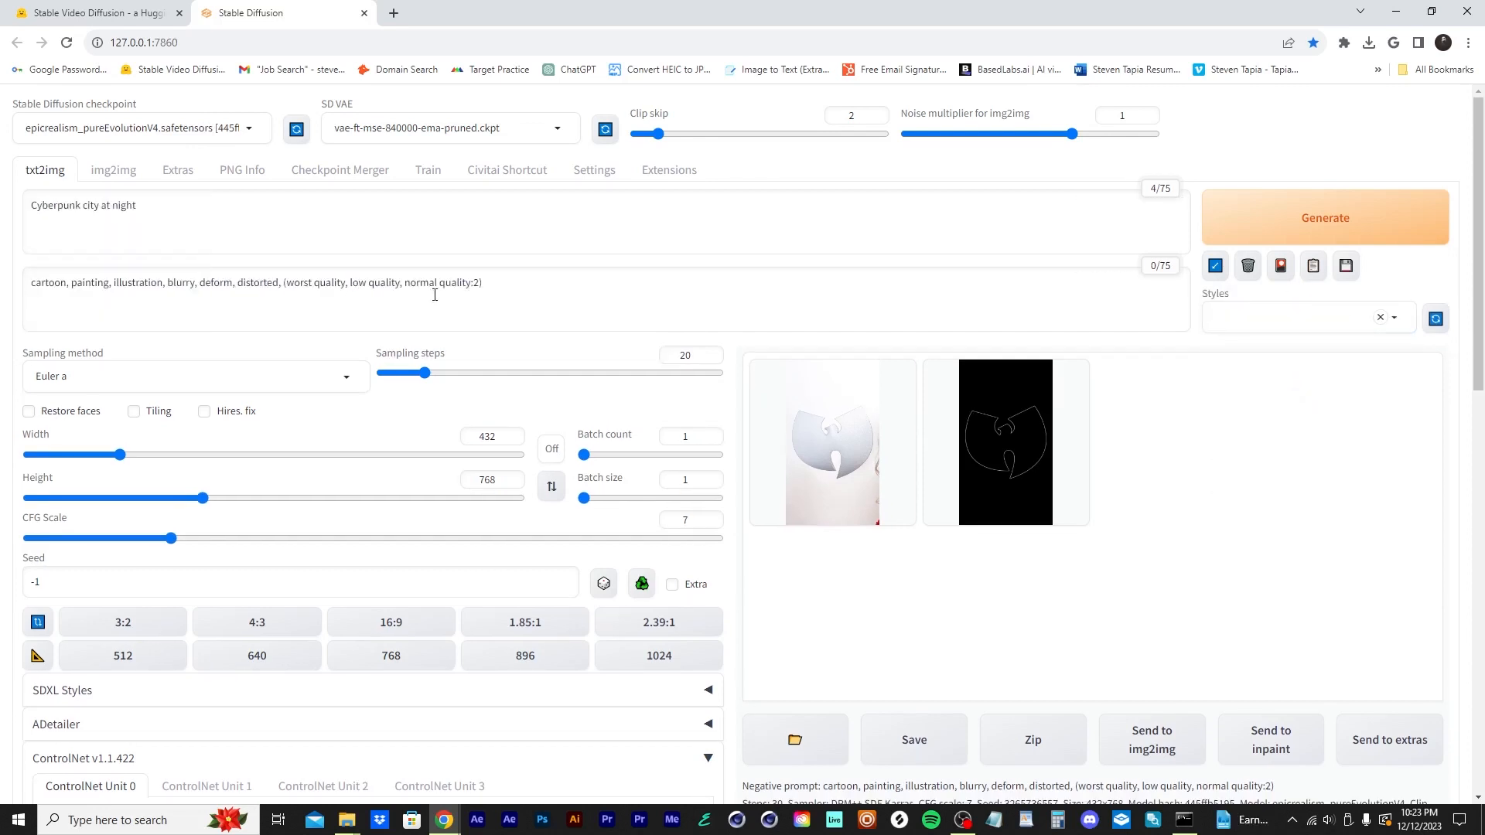
pyautogui.click(521, 284)
pyautogui.moveTo(536, 284); pyautogui.dragTo(4, 291)
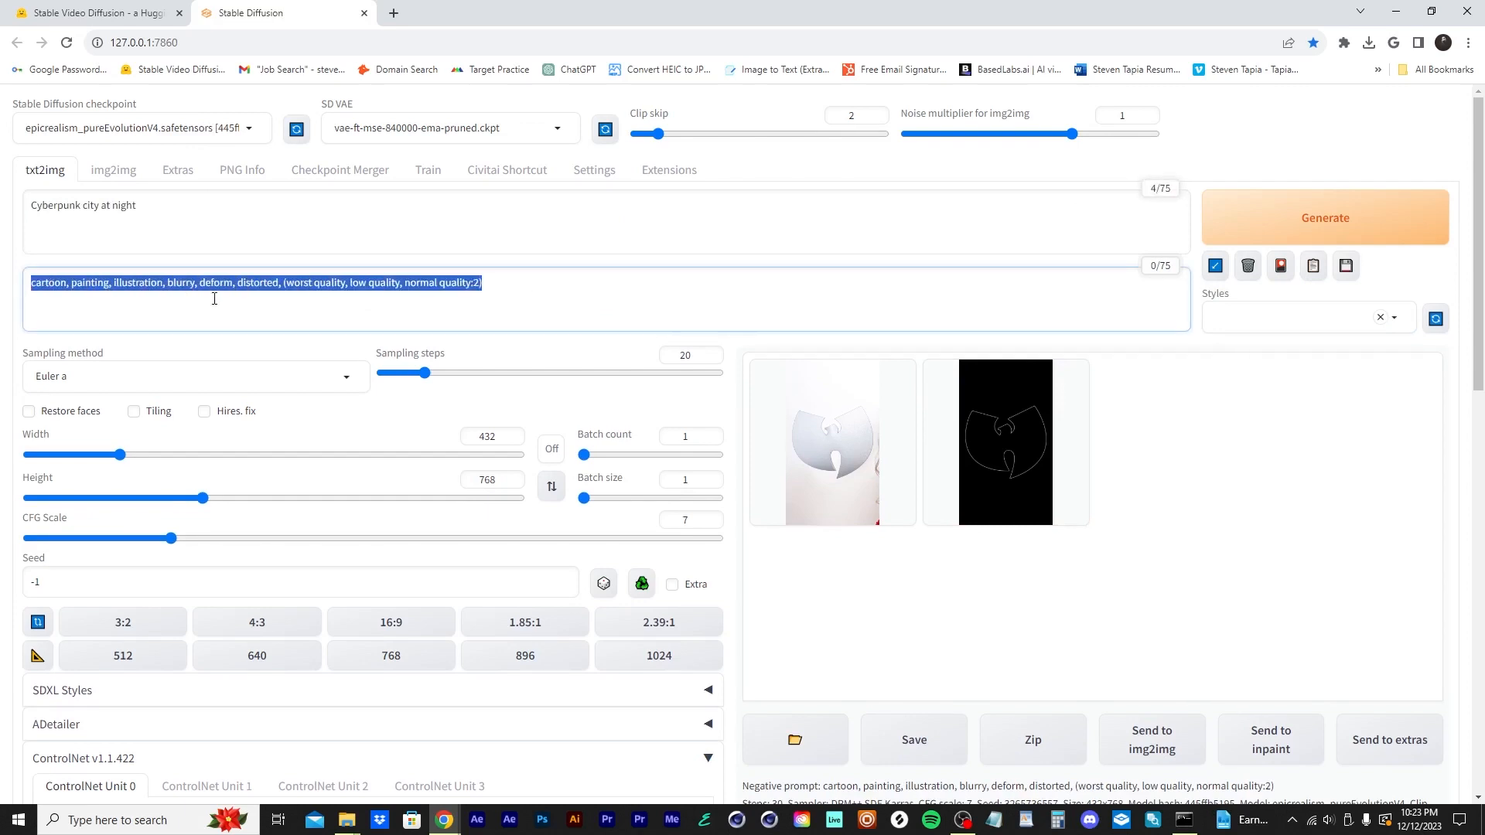
# - Set the sampling method to DPM++ SDE Karras and check it against the epiCRealism sample image's generation info in Civitai Shortcut
pyautogui.click(225, 378)
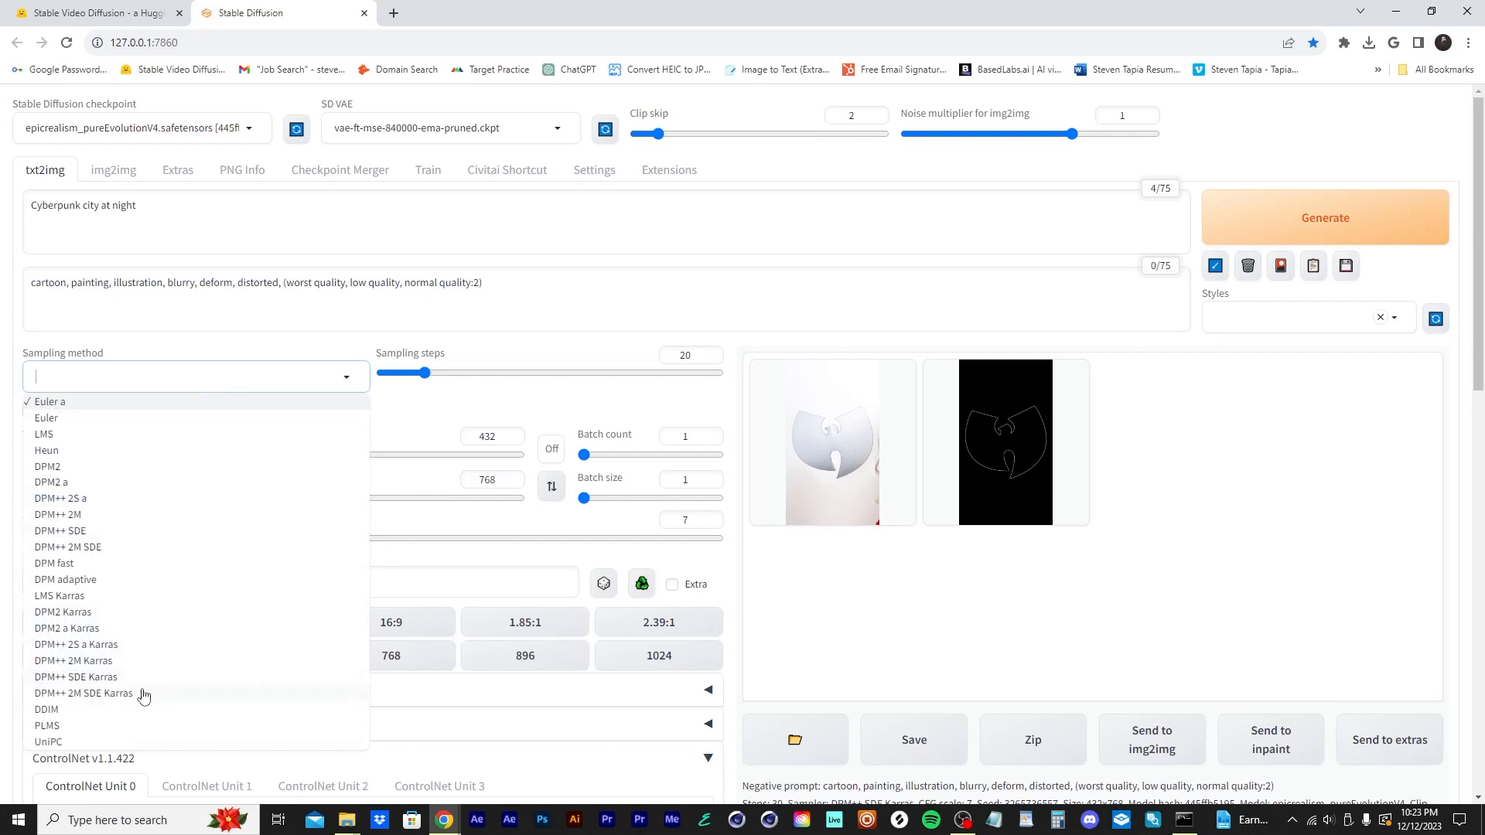
pyautogui.click(110, 679)
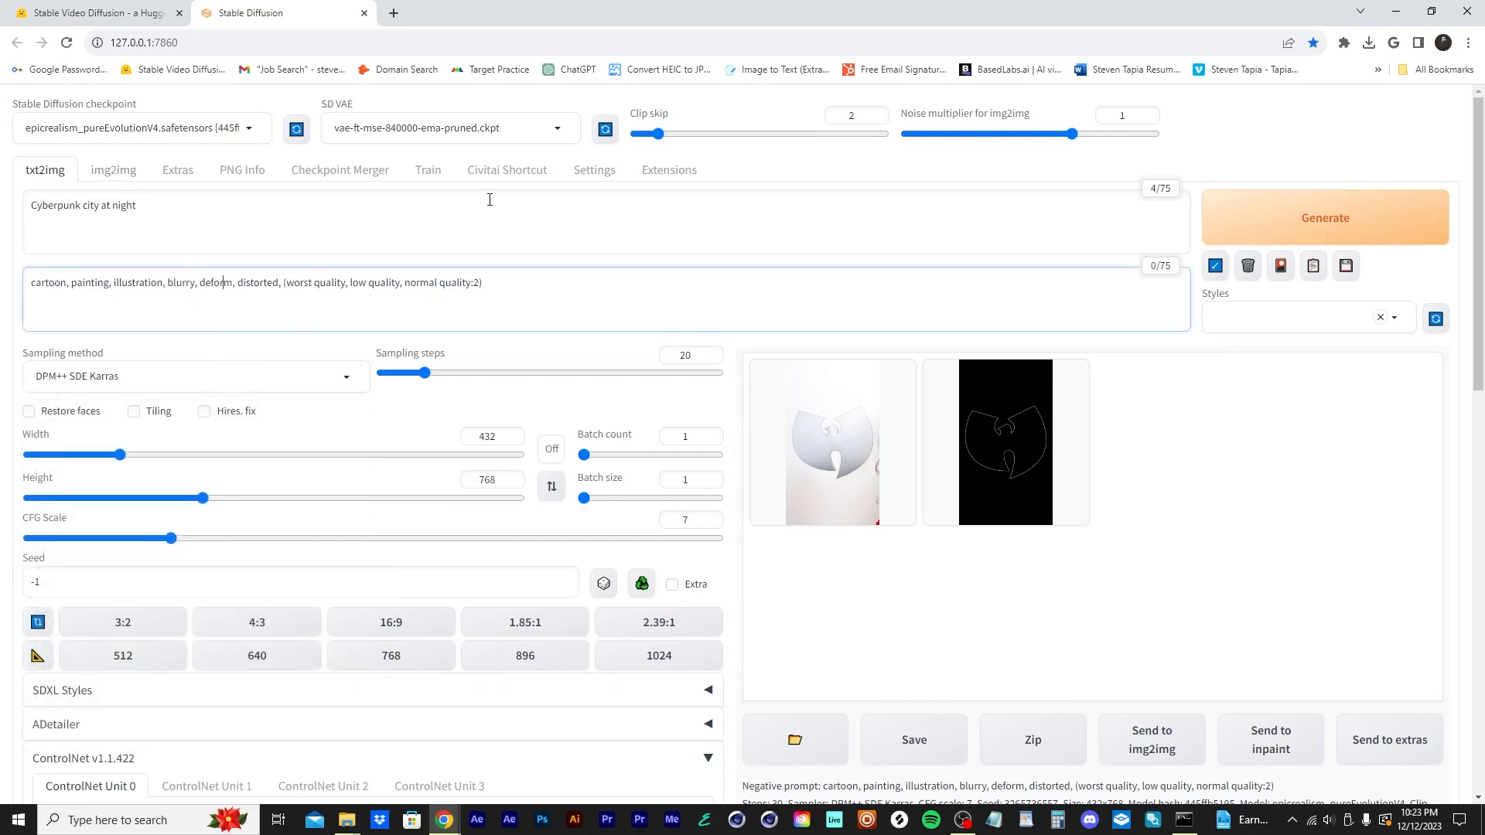
pyautogui.click(509, 172)
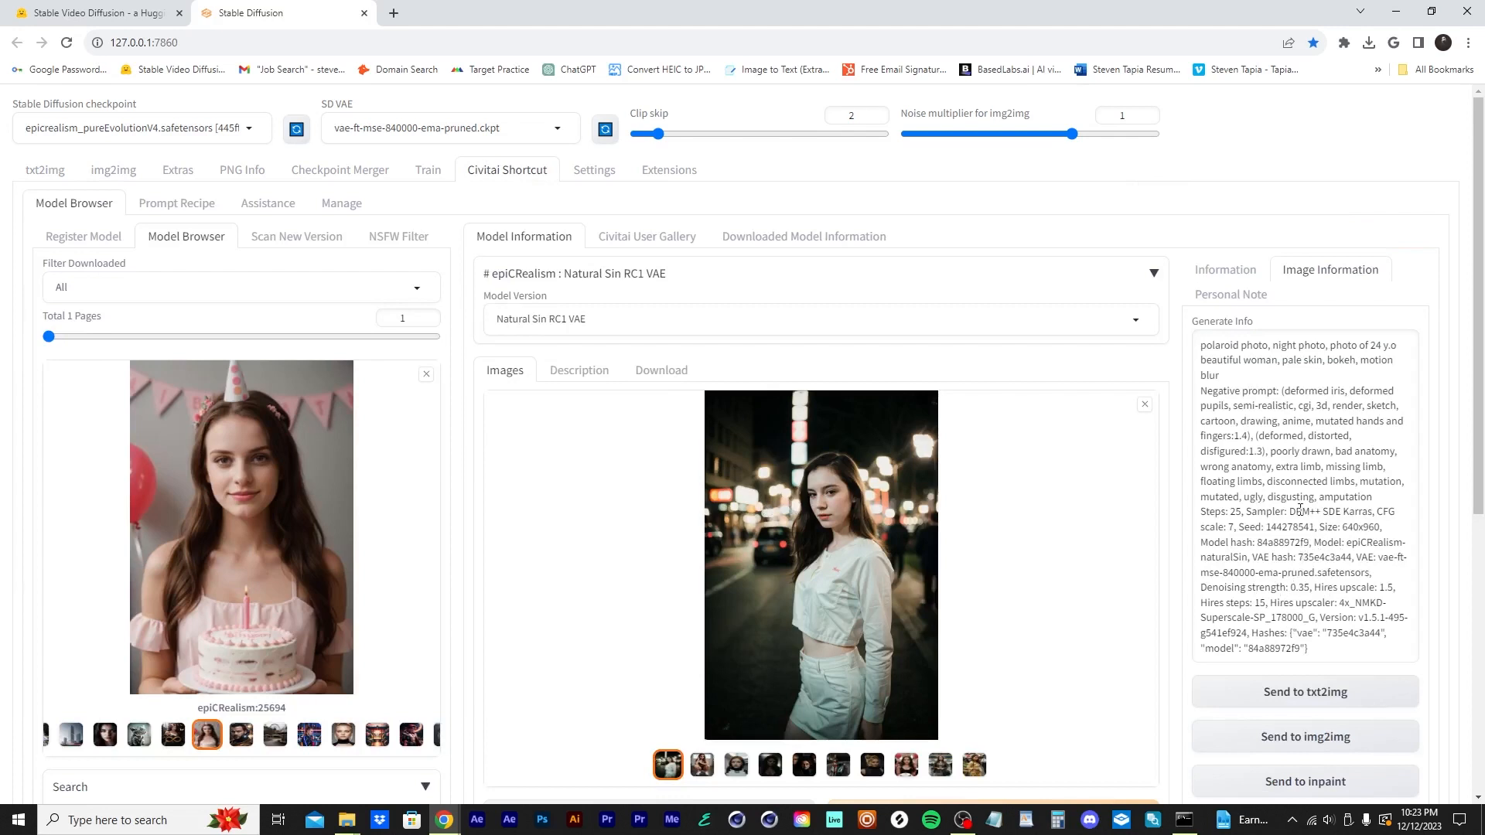
pyautogui.click(47, 172)
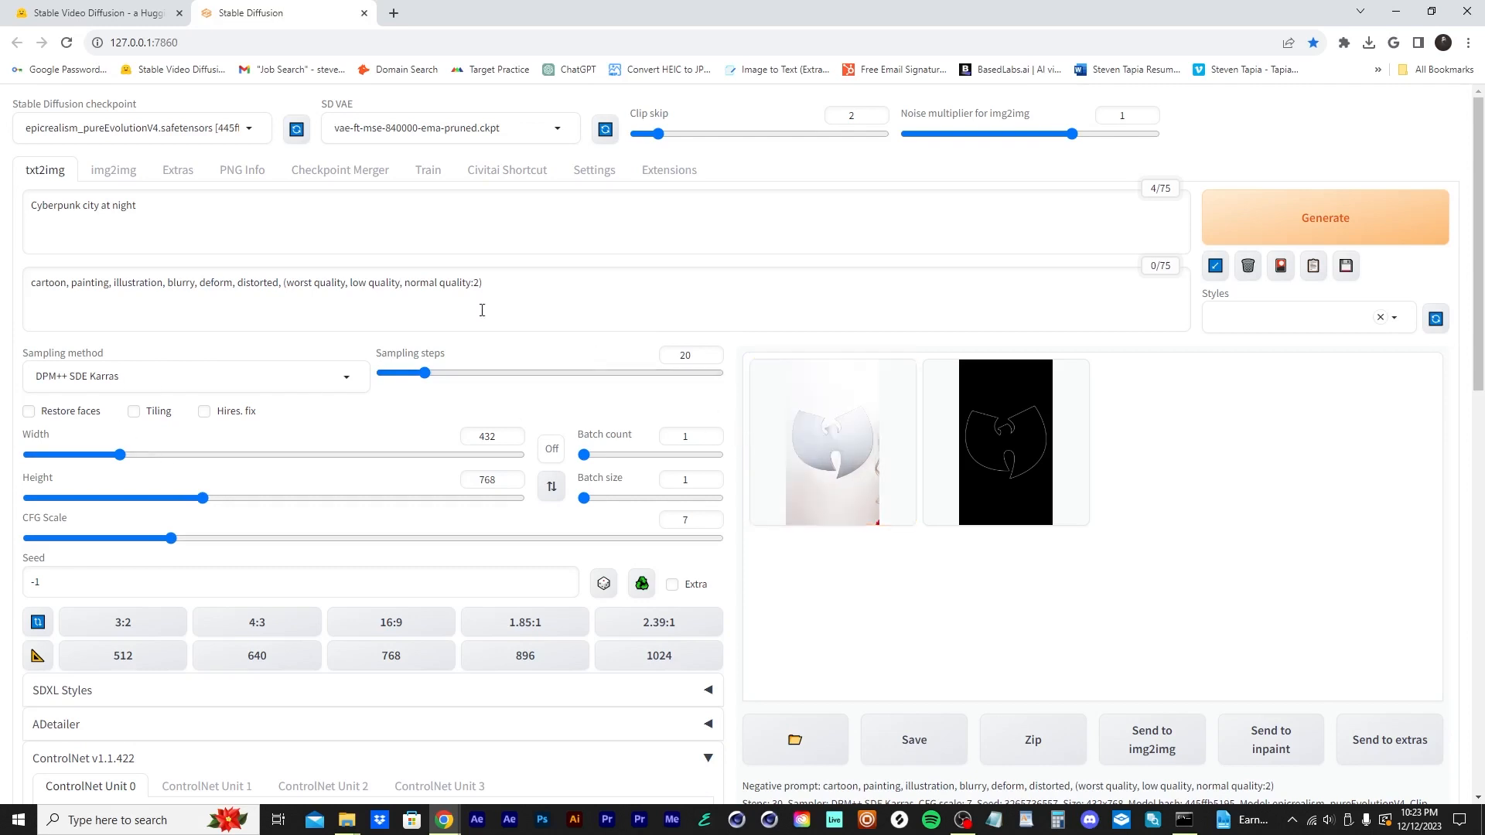
# - Review the prompts and sampling method, and set the sampling steps to 30
pyautogui.moveTo(196, 213); pyautogui.dragTo(3, 205)
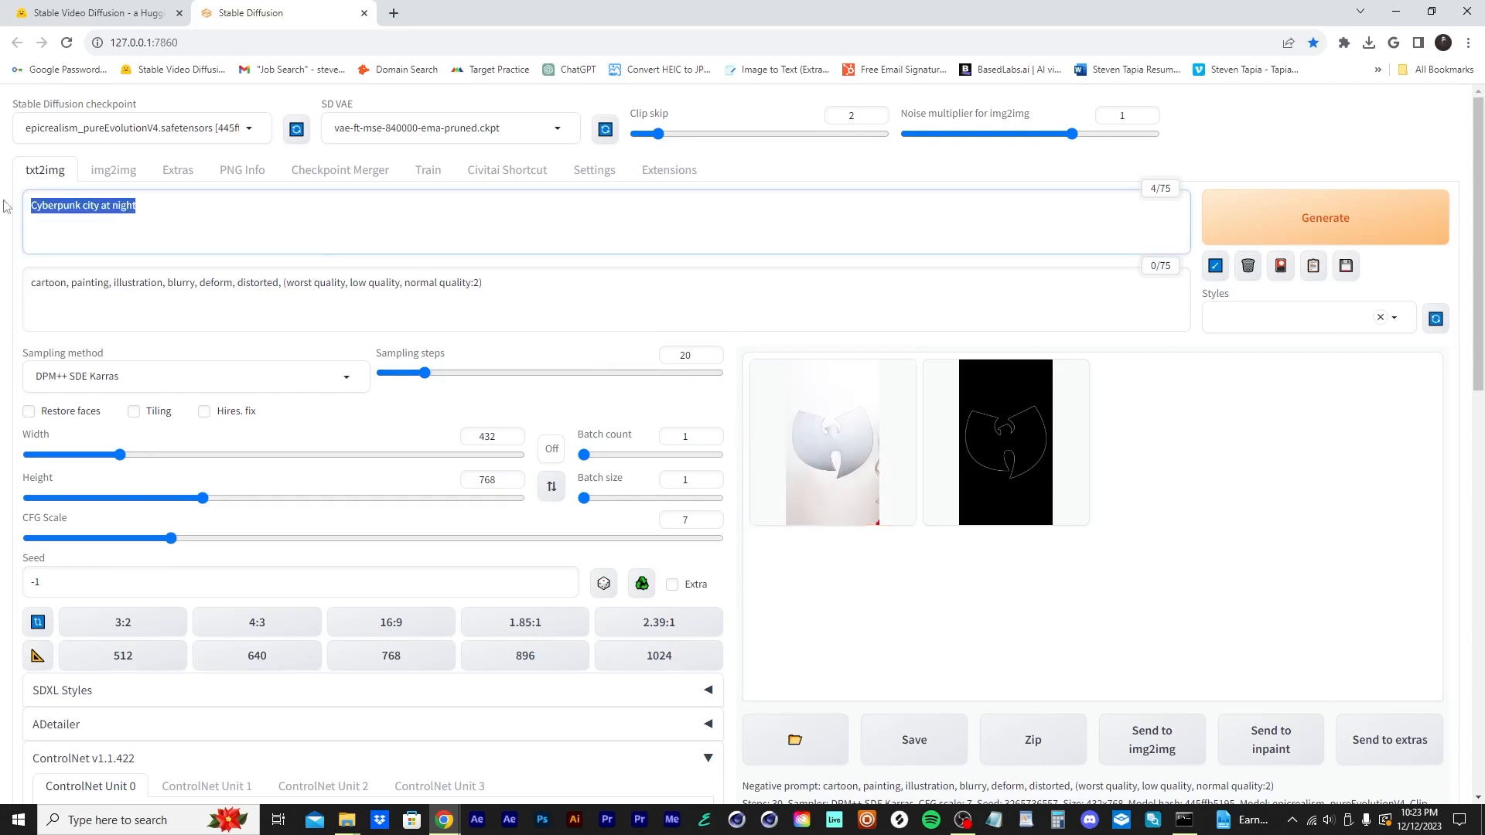
pyautogui.moveTo(535, 282); pyautogui.dragTo(4, 284)
pyautogui.click(193, 379)
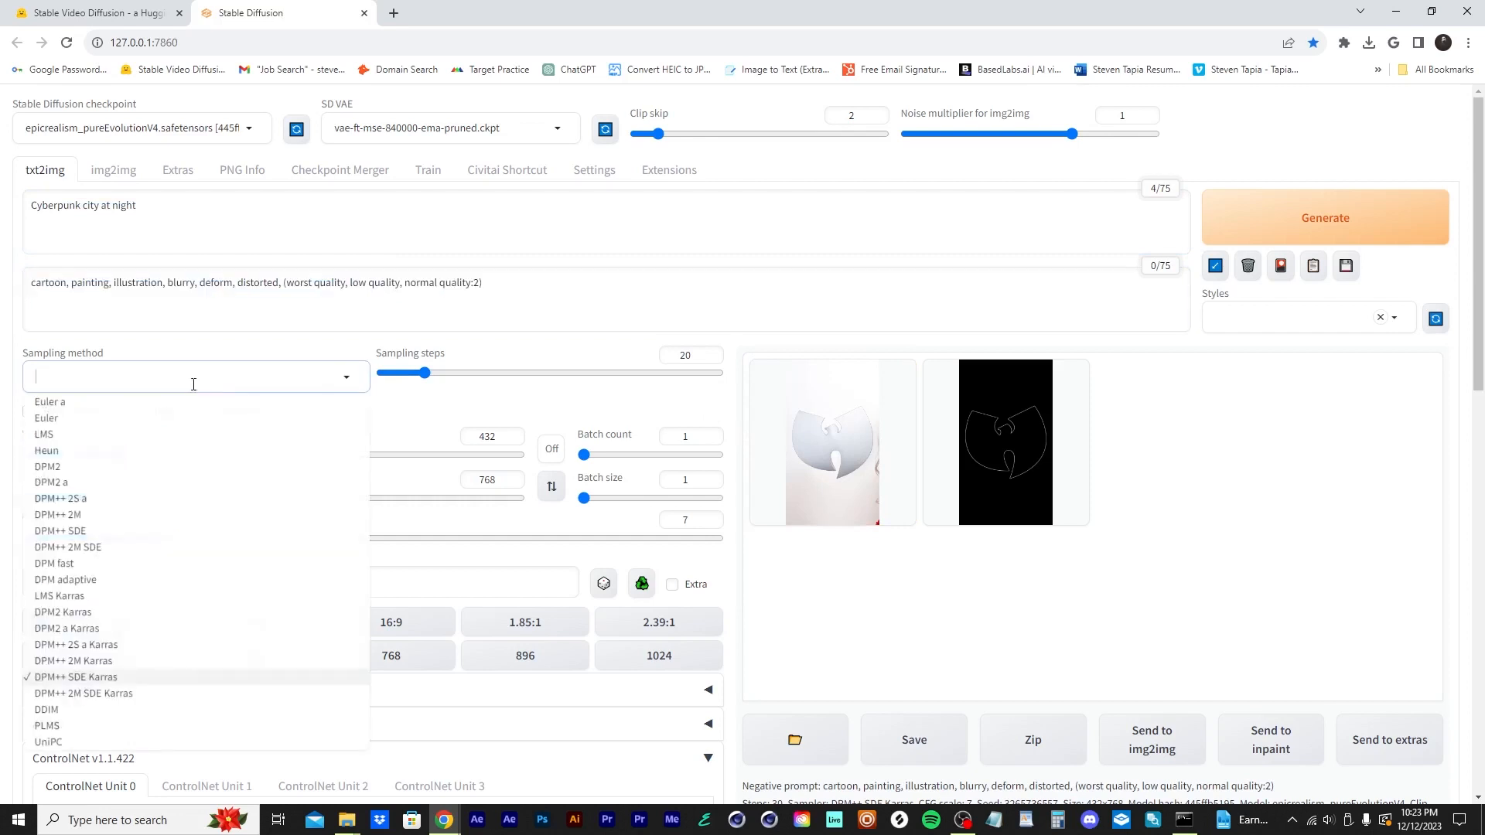
pyautogui.click(232, 374)
pyautogui.moveTo(693, 357); pyautogui.dragTo(615, 358)
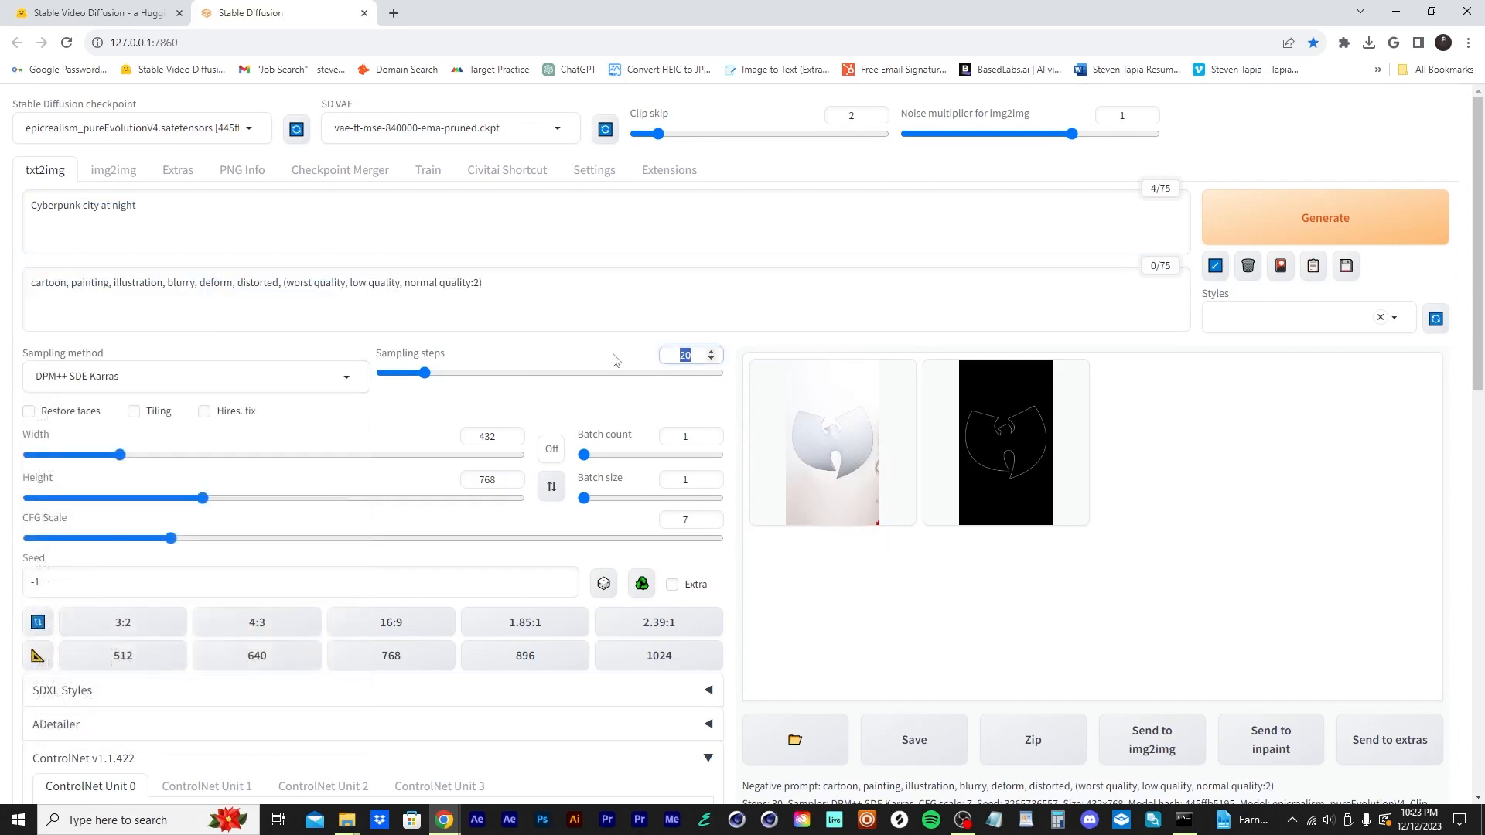
pyautogui.write('30')
# - Load "wutang logo for sd 01.png" as the single image of ControlNet Unit 0
pyautogui.scroll(-8, 667, 426)
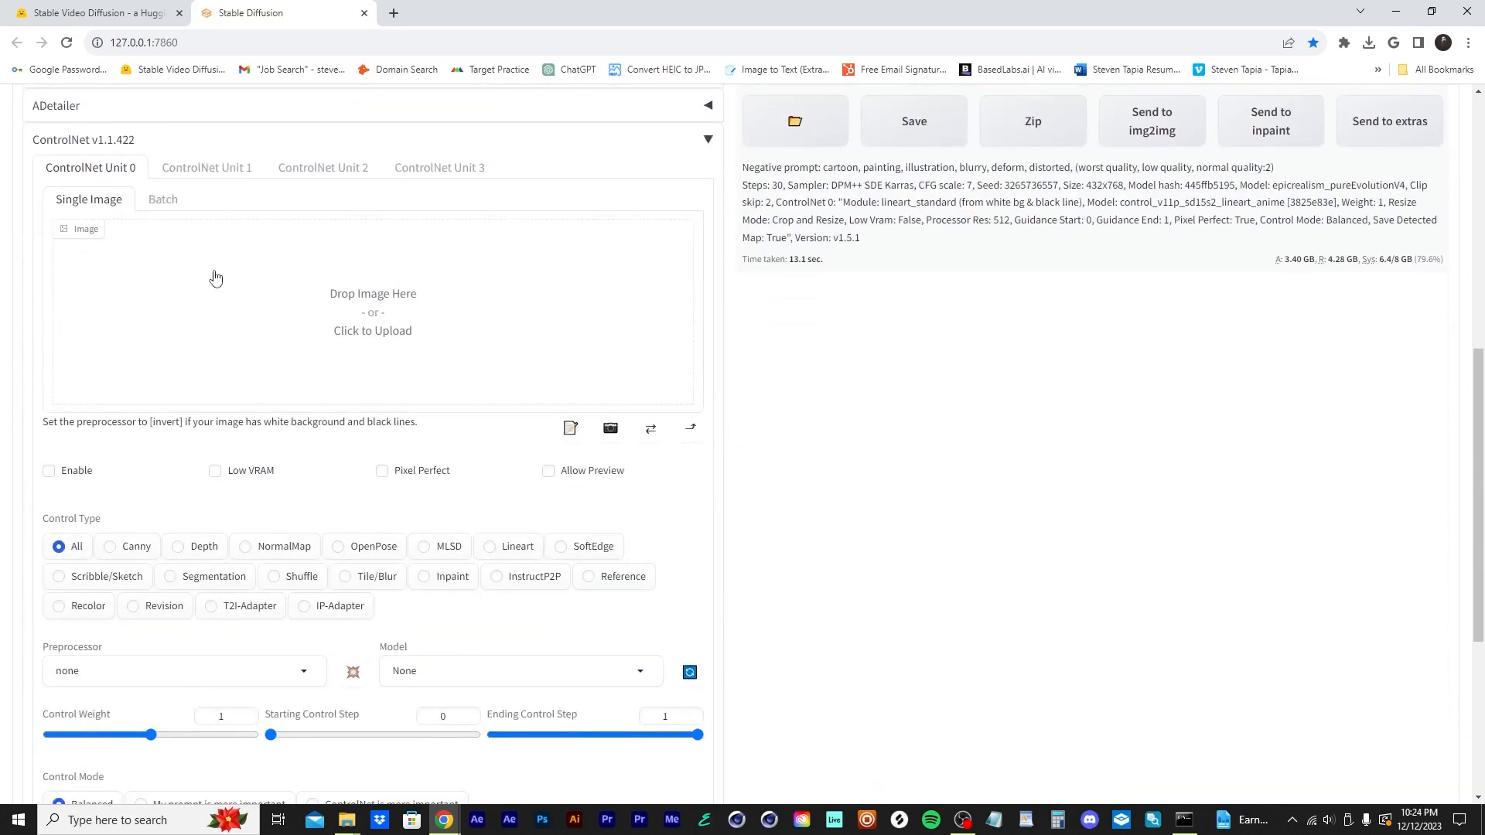
pyautogui.scroll(3, 215, 280)
pyautogui.scroll(2, 335, 551)
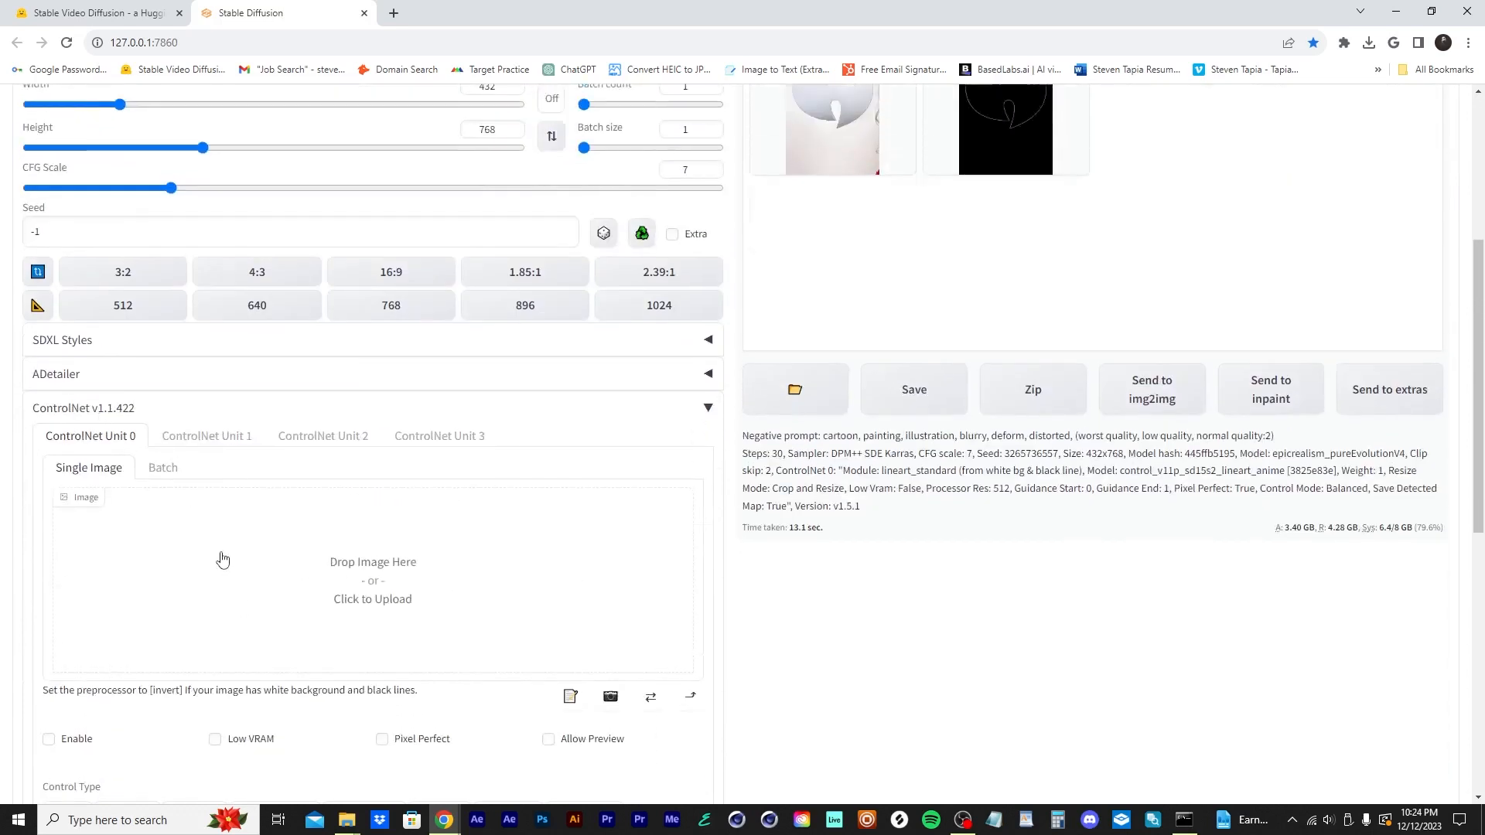
pyautogui.scroll(-3, 220, 572)
pyautogui.click(381, 458)
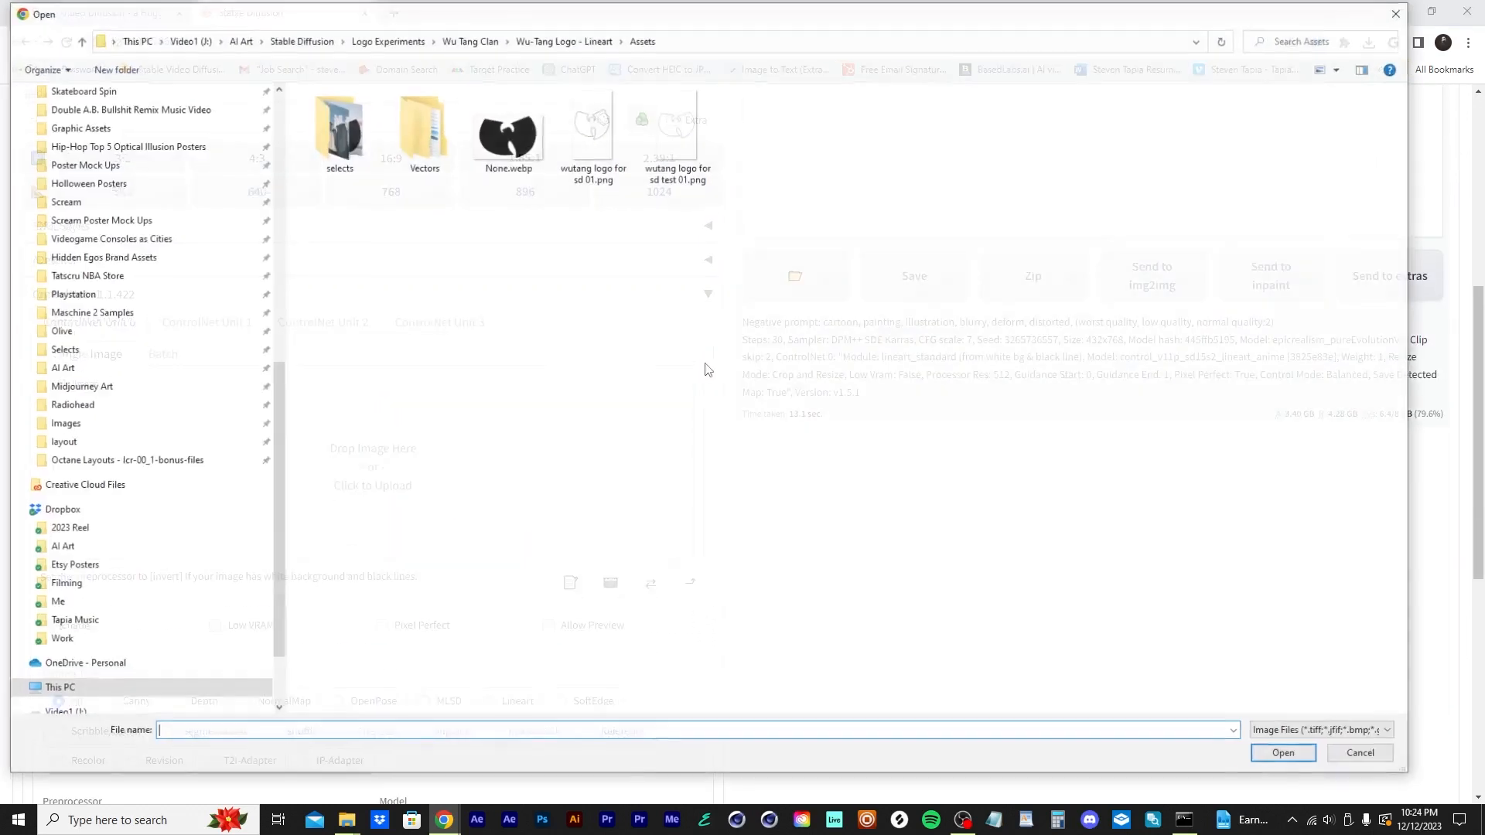
pyautogui.click(593, 128)
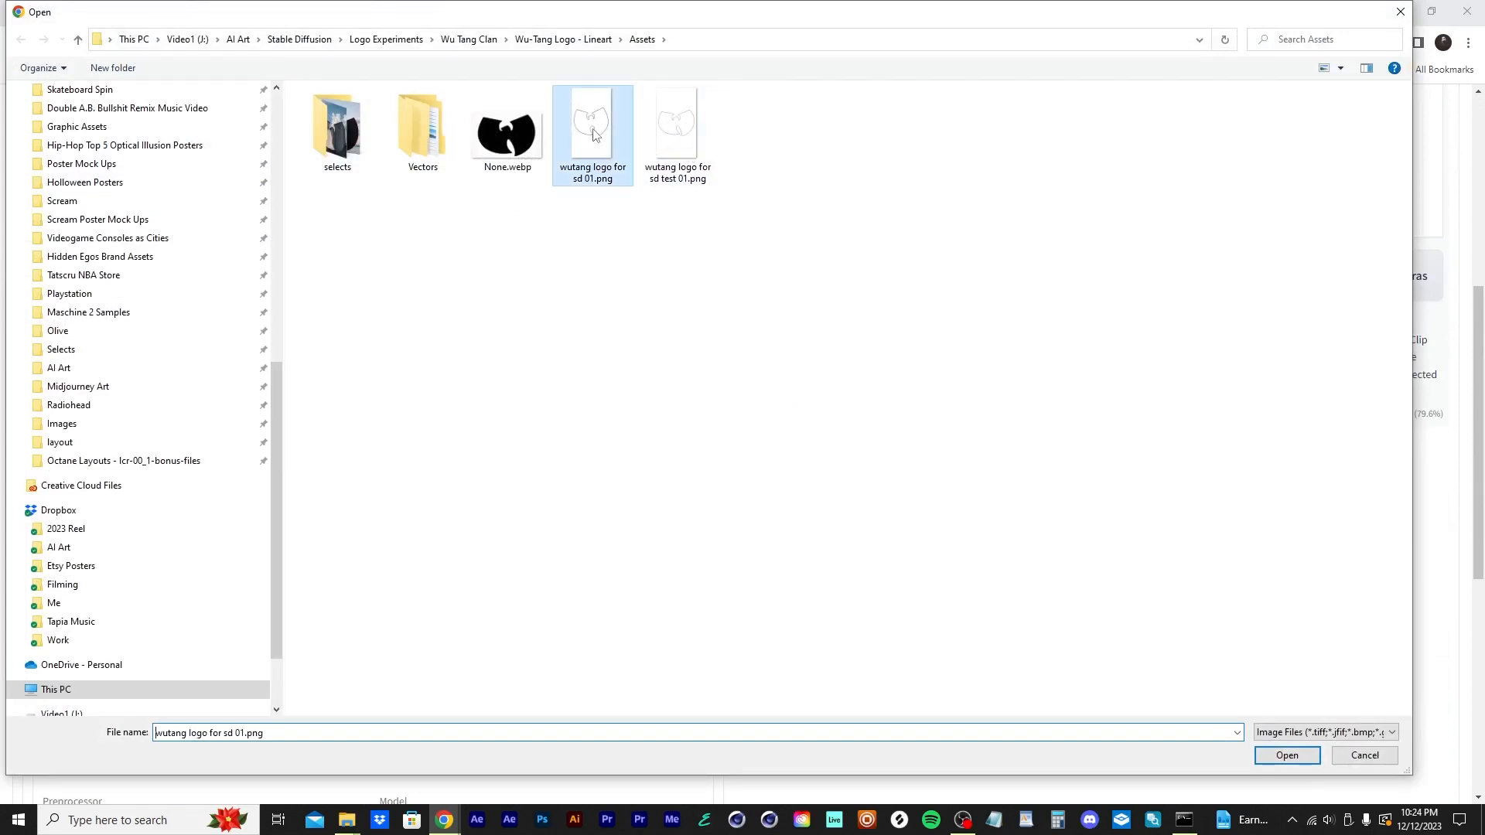
pyautogui.click(1287, 756)
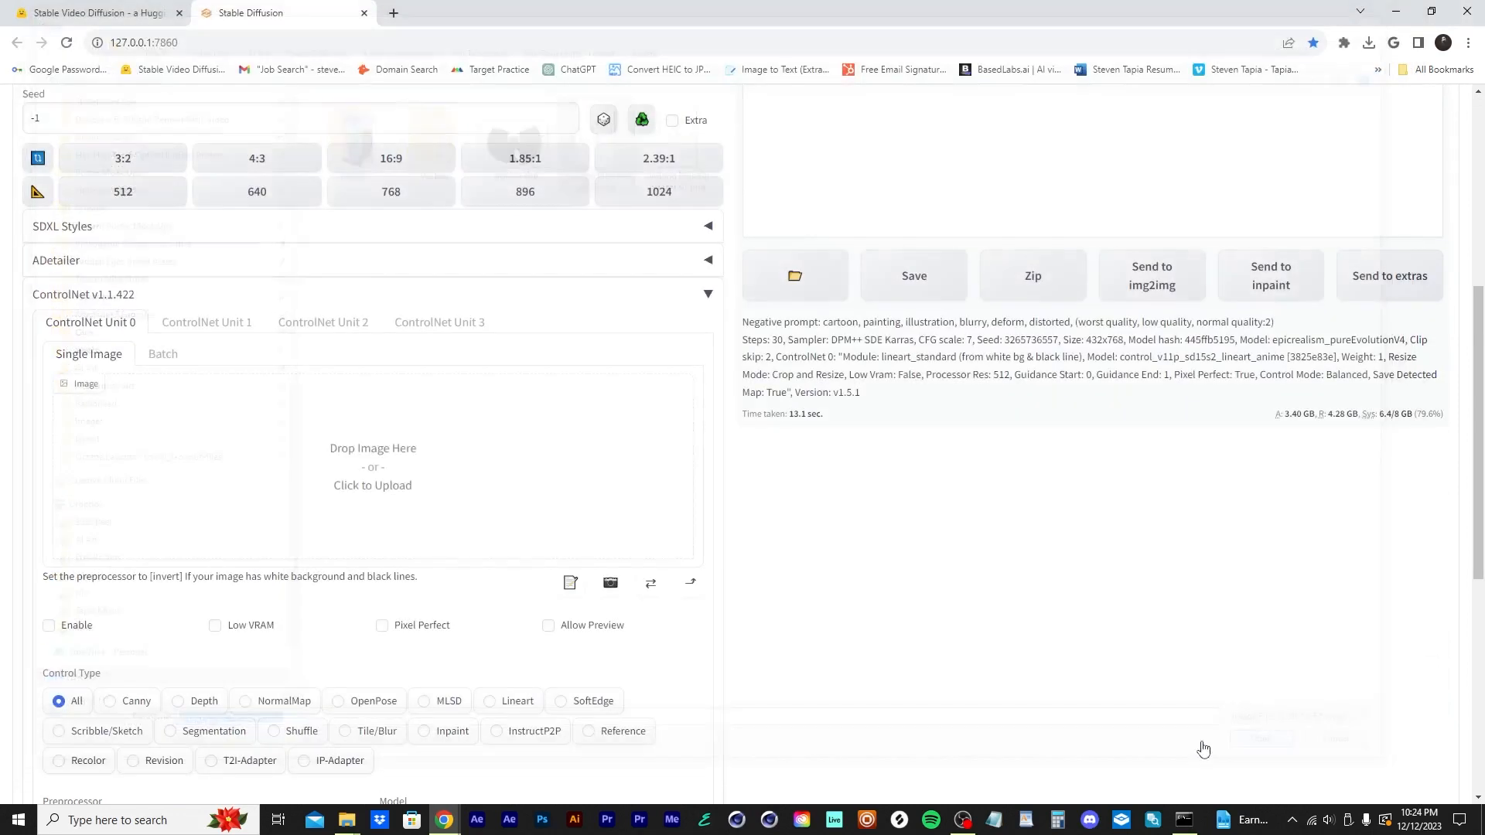
# - Enable ControlNet Unit 0 with Pixel Perfect and set its control type to Lineart
pyautogui.click(382, 628)
pyautogui.scroll(-3, 767, 556)
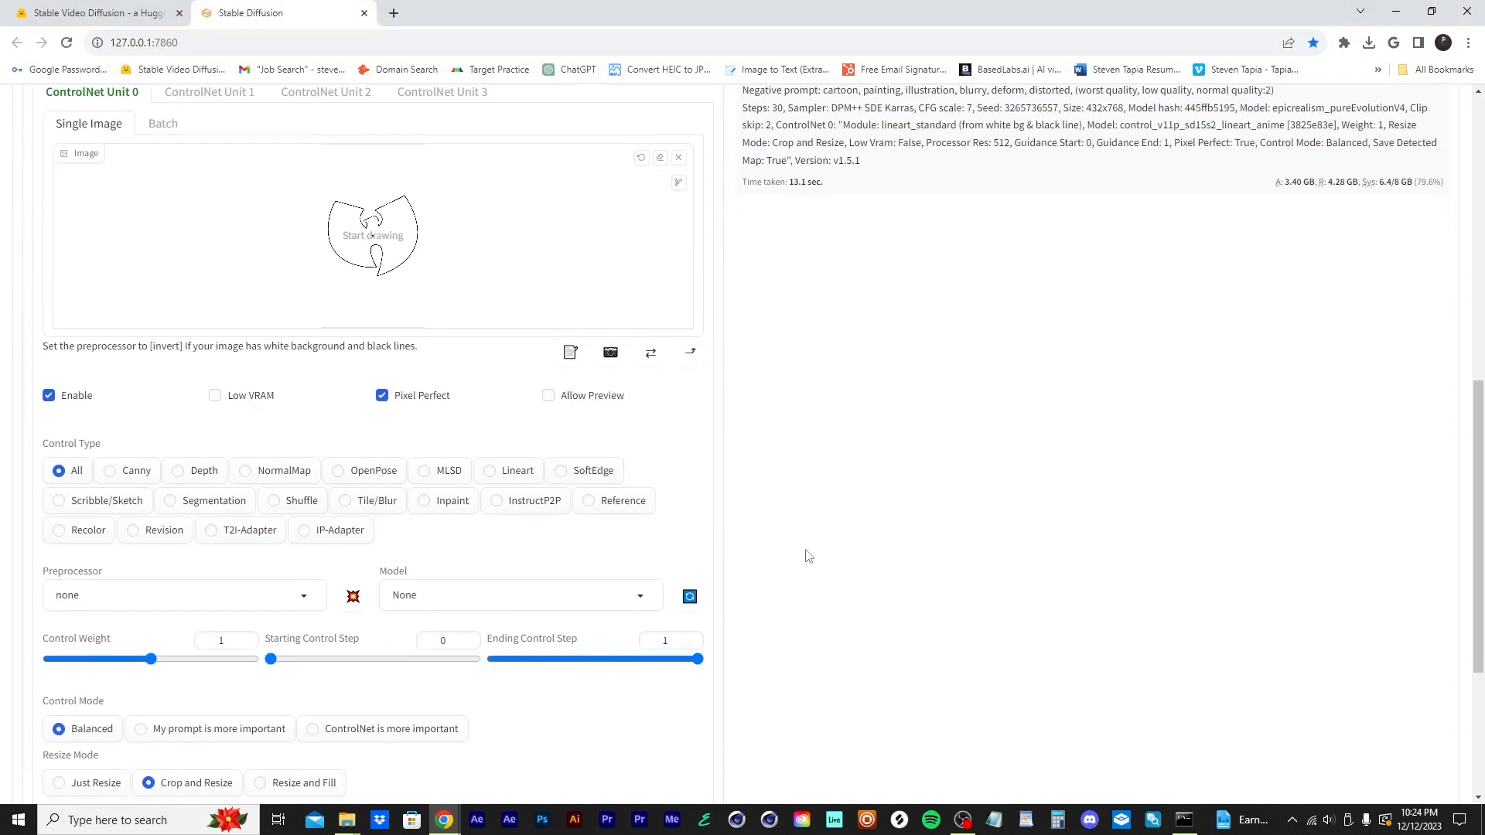
pyautogui.click(512, 474)
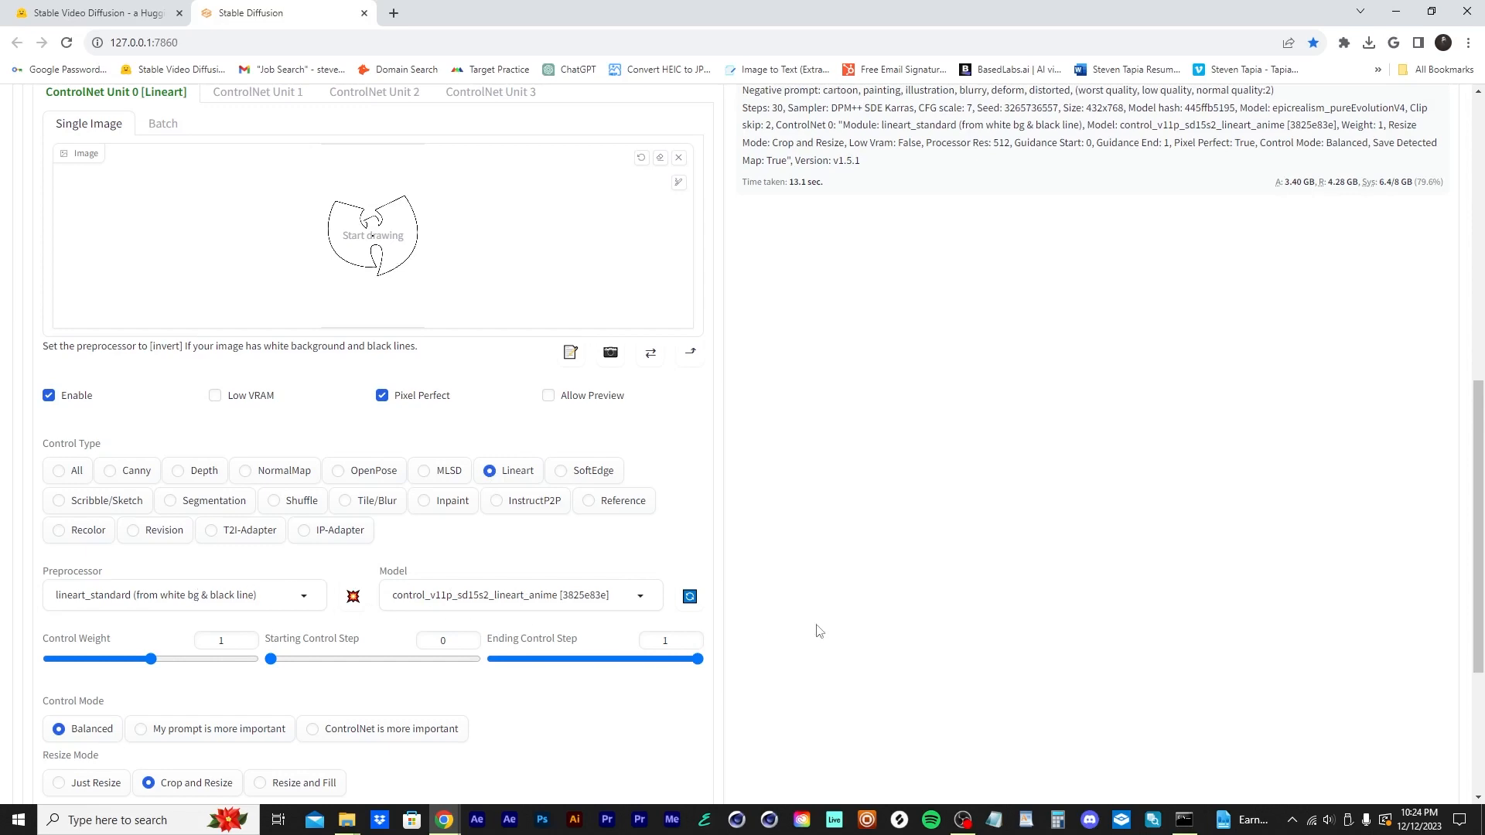
# - Check the generation settings and generate the cyberpunk city image guided by the logo line art
pyautogui.scroll(7, 812, 630)
pyautogui.scroll(-3, 657, 572)
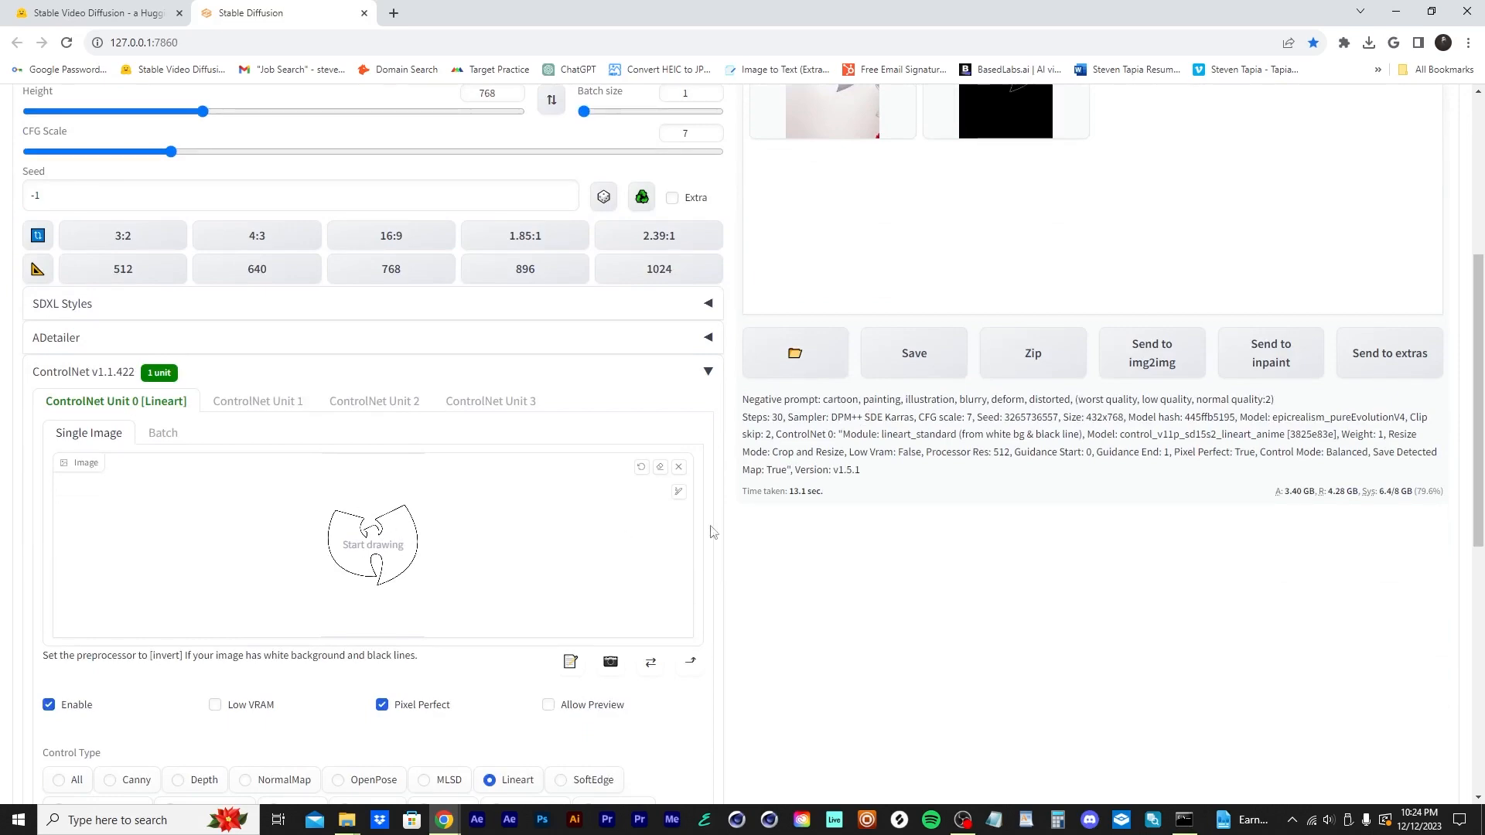
pyautogui.scroll(5, 713, 532)
pyautogui.tripleClick(122, 205)
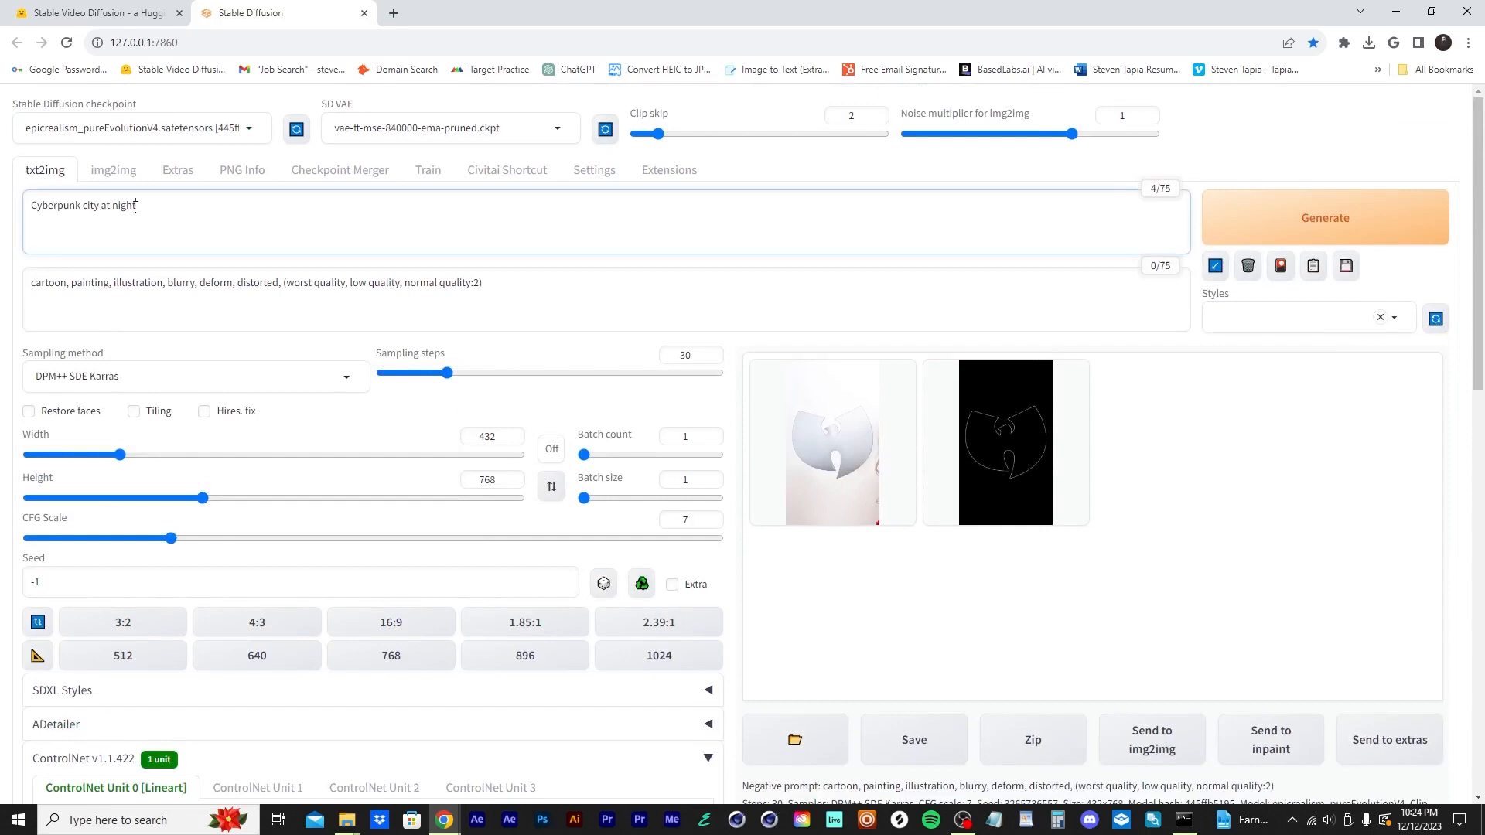
pyautogui.click(1350, 223)
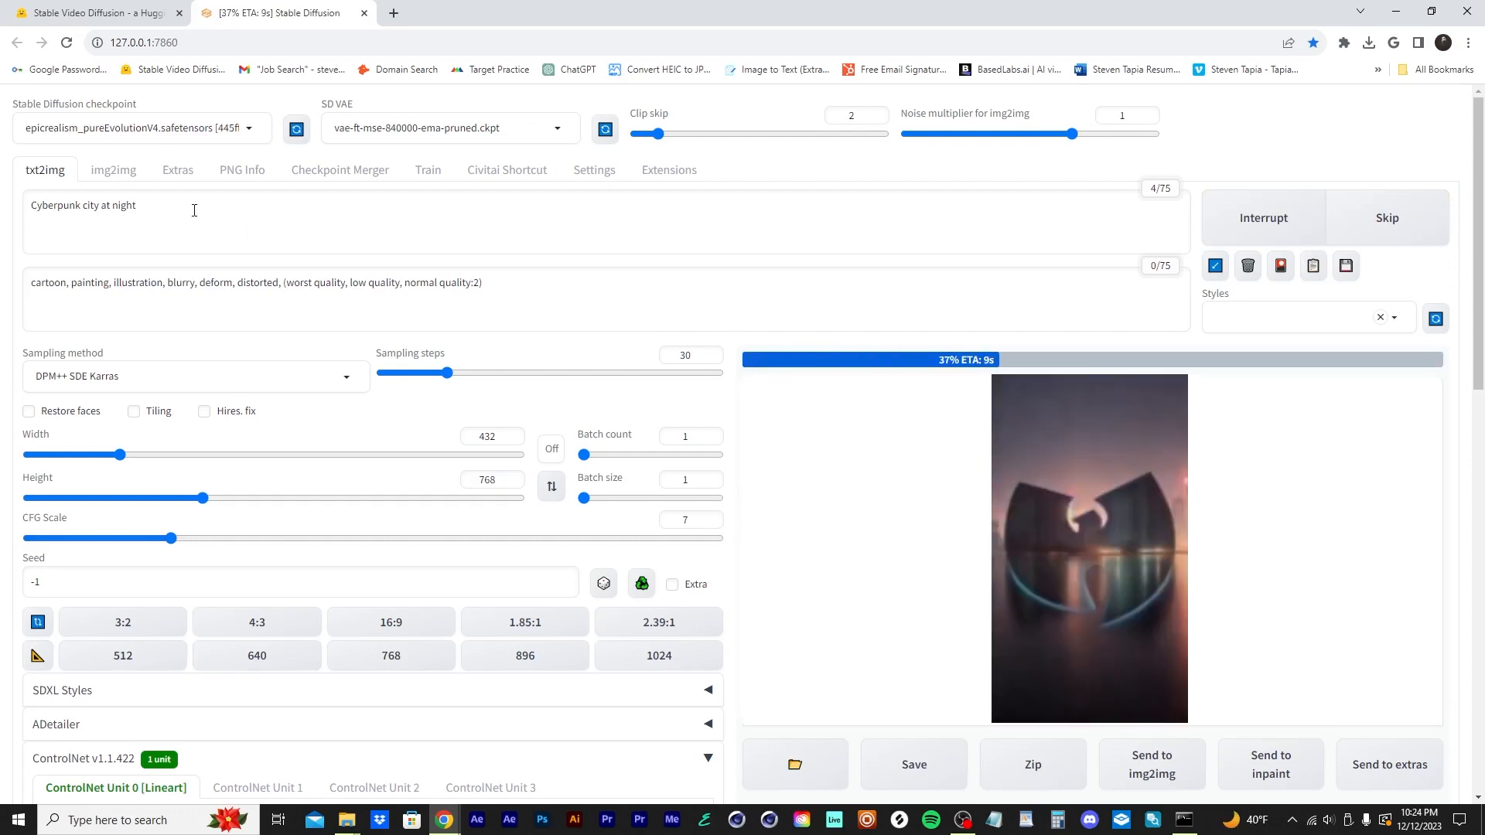
# - Open the generated city image in the full-size viewer and examine how the logo reads at larger and smaller zoom levels
pyautogui.tripleClick(158, 205)
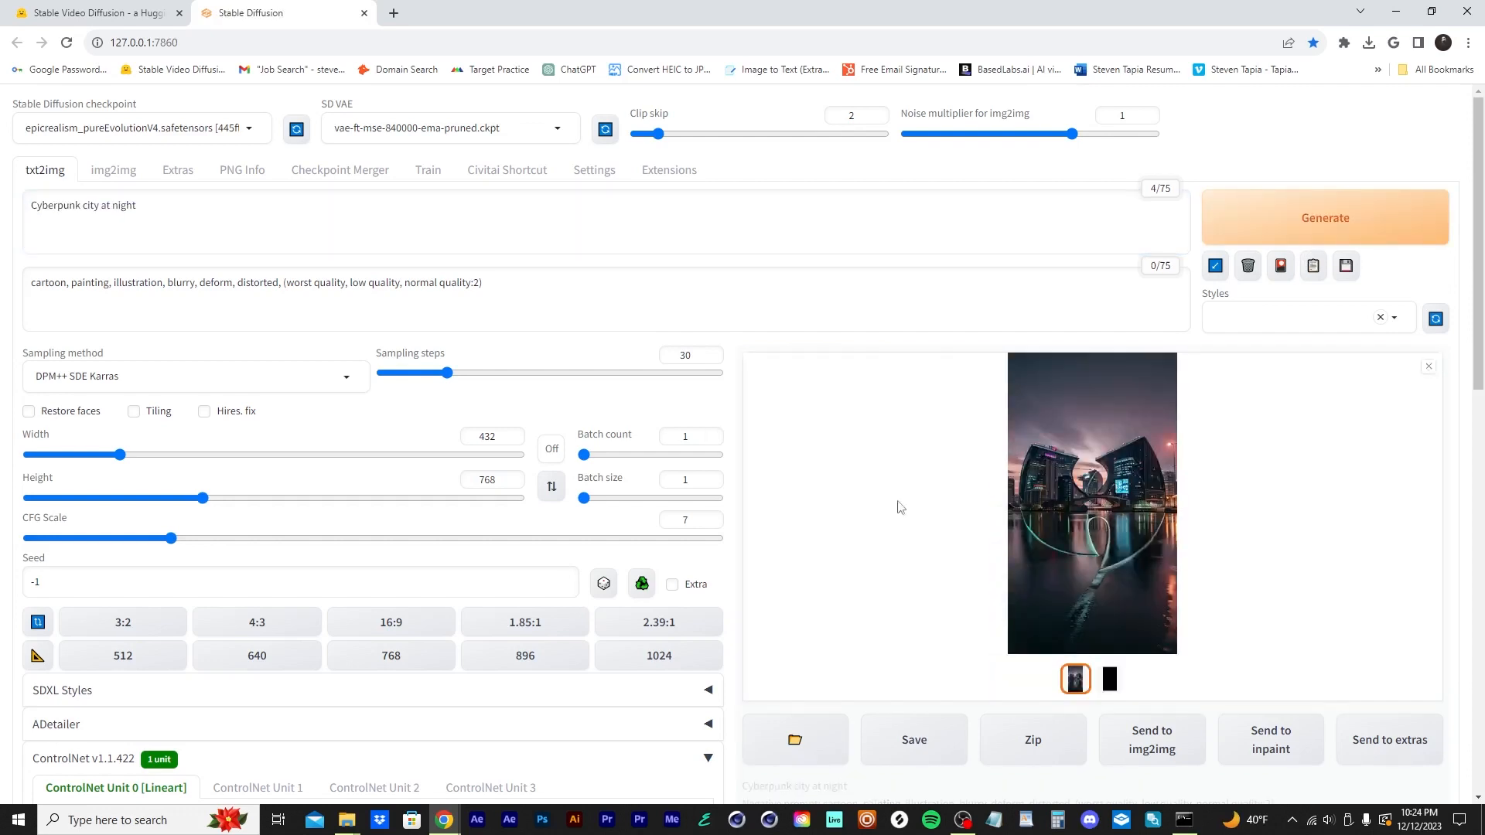
pyautogui.click(895, 504)
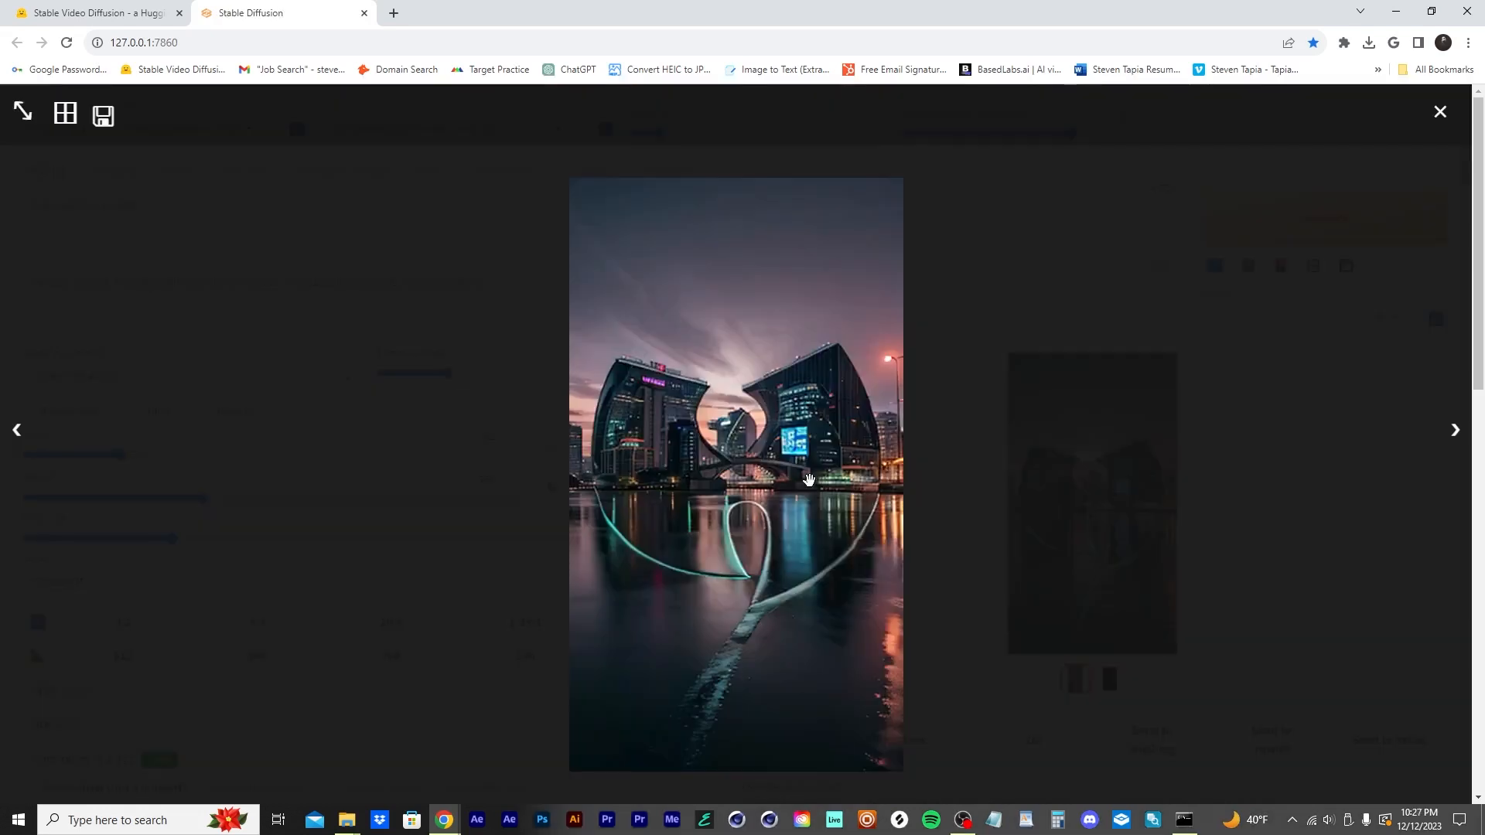
pyautogui.click(1071, 475)
pyautogui.click(1136, 472)
pyautogui.click(721, 435)
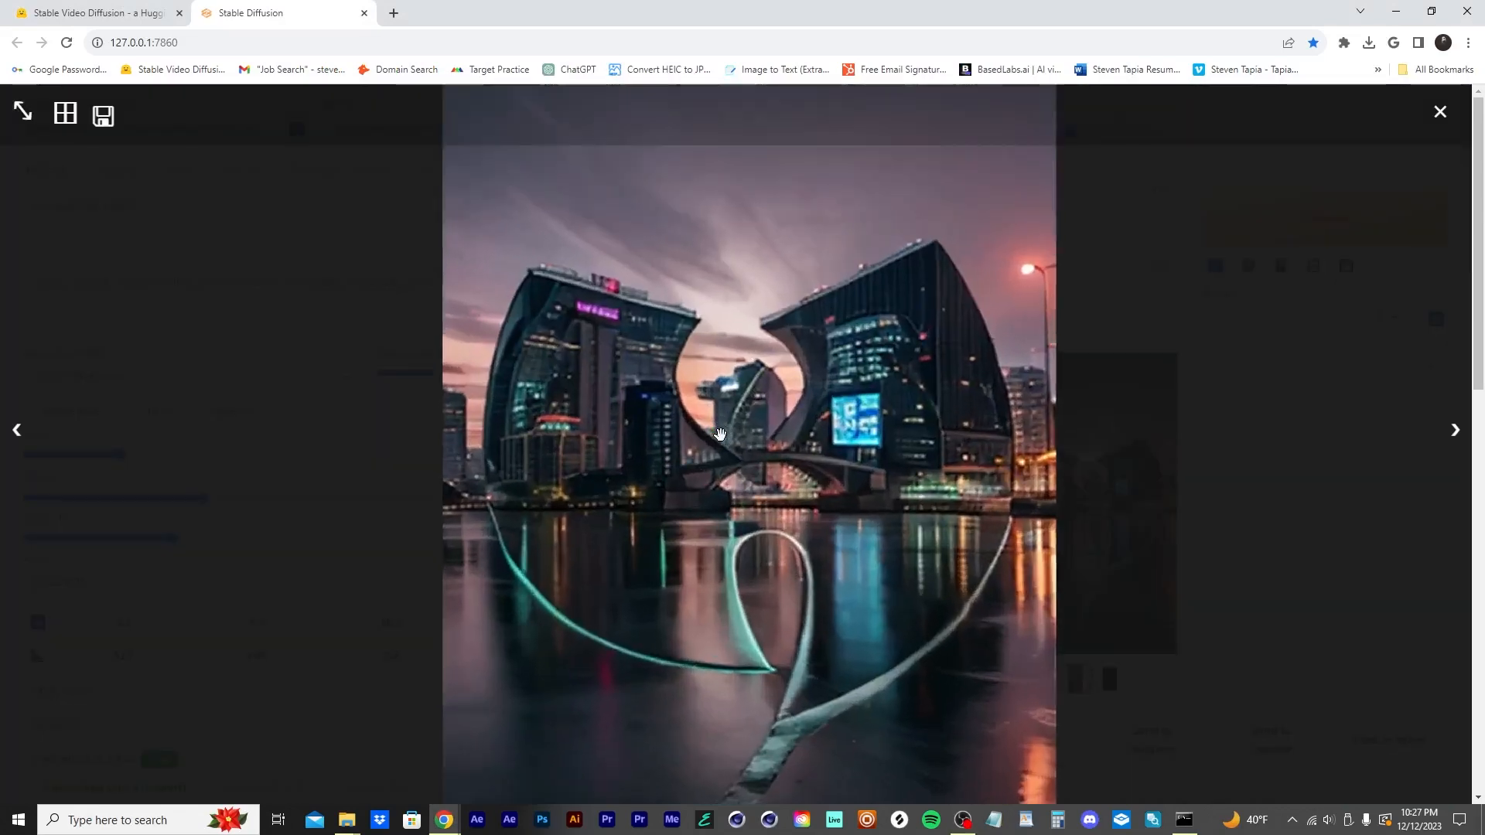
pyautogui.scroll(7, 721, 435)
pyautogui.scroll(-13, 719, 434)
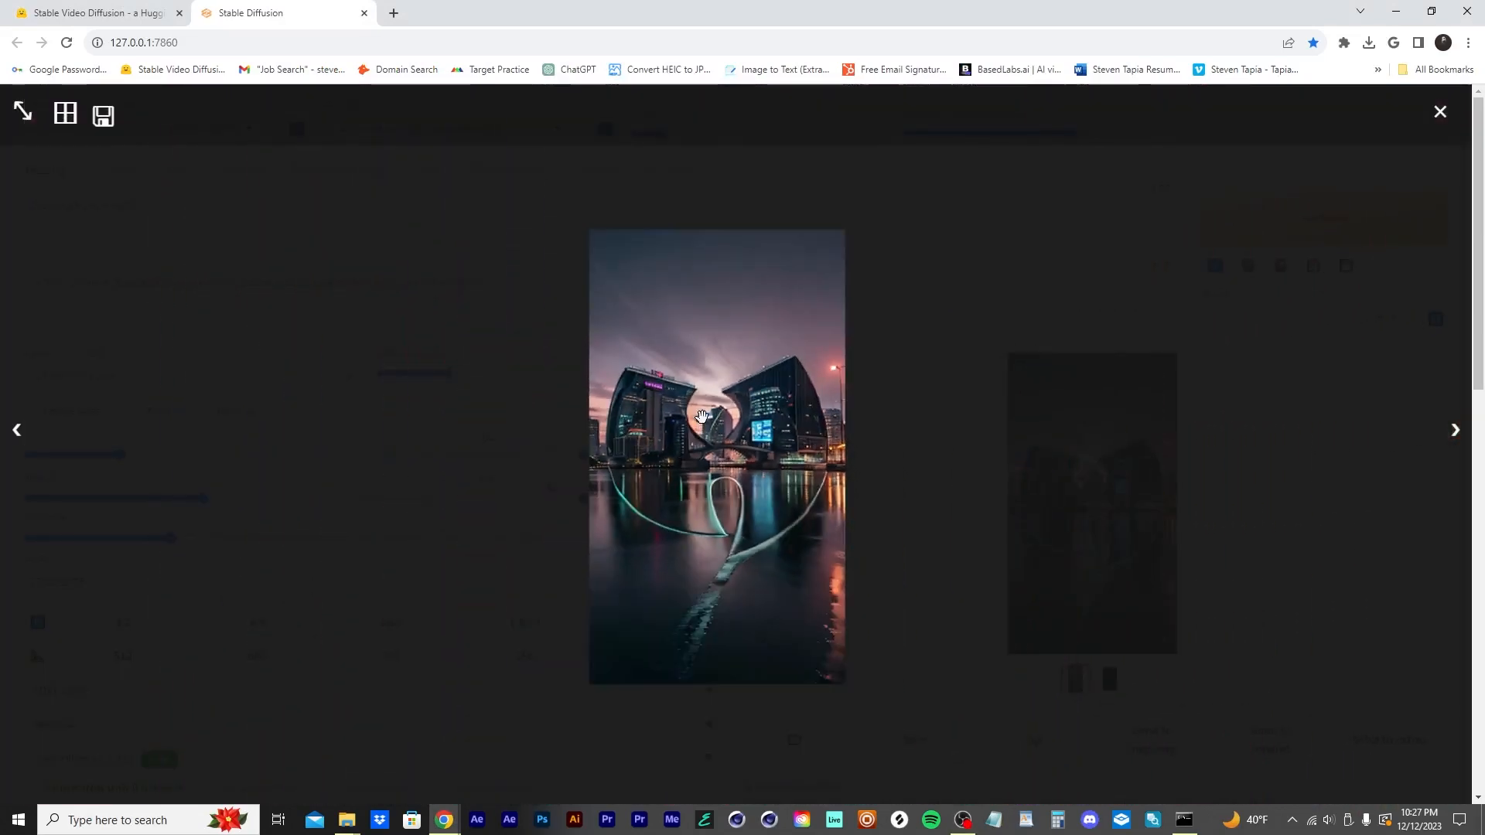
pyautogui.scroll(-6, 701, 417)
pyautogui.scroll(3, 721, 486)
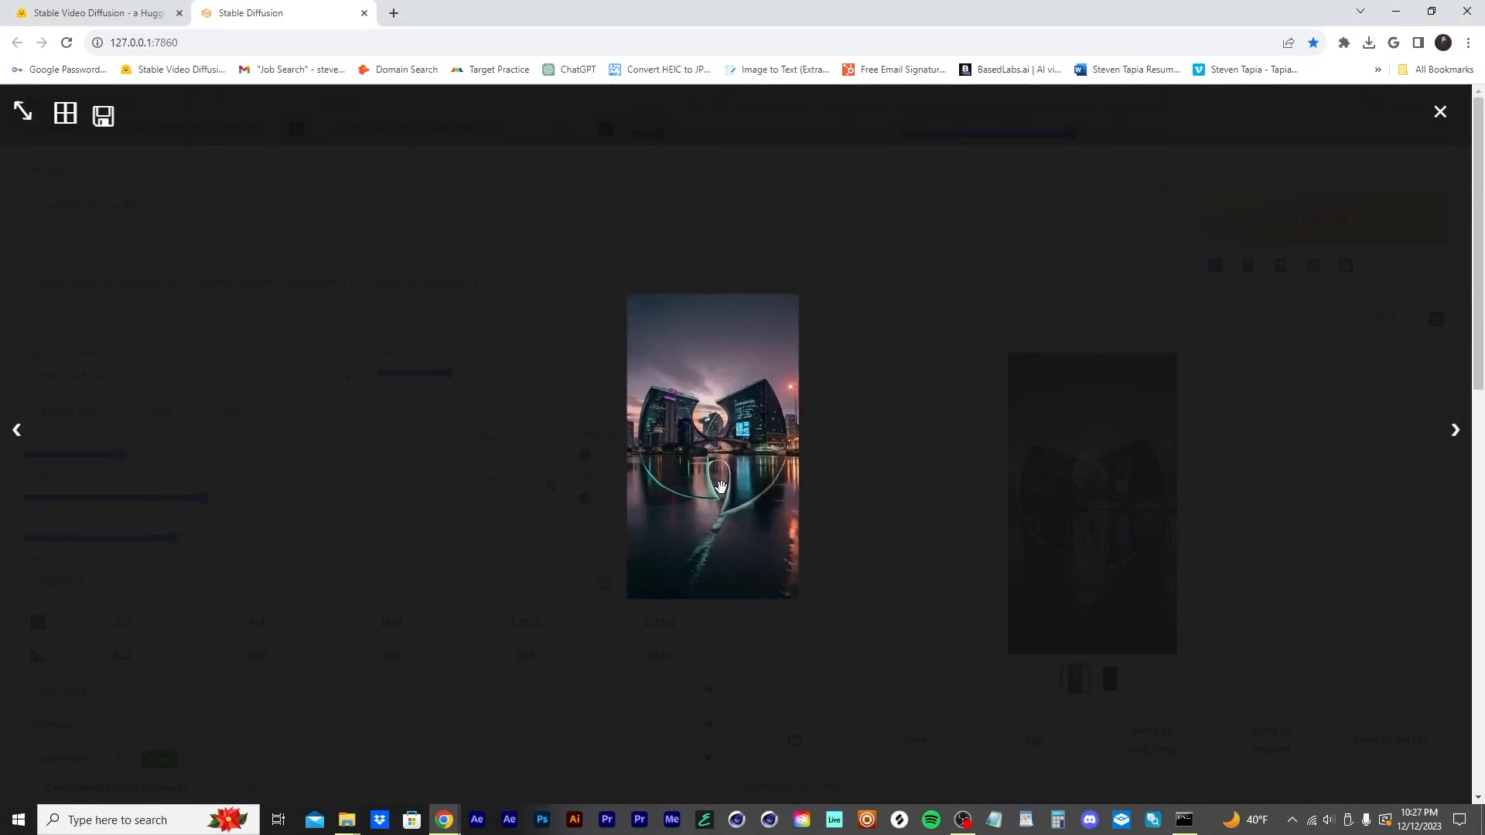
# - Examine how the logo blends into the buildings and water reflections at different zoom levels, and close the image viewer
pyautogui.scroll(2, 720, 486)
pyautogui.scroll(3, 718, 399)
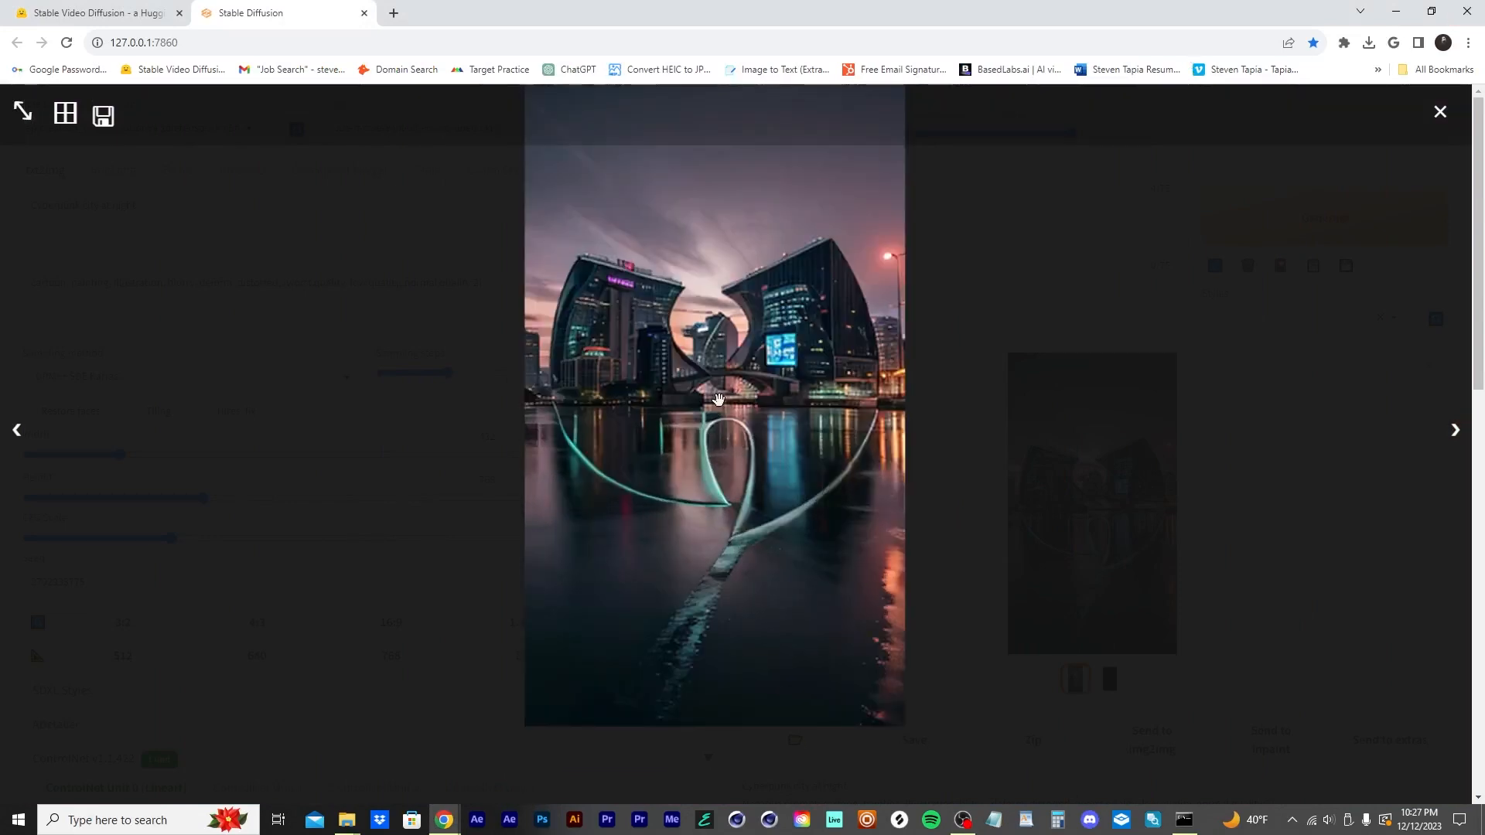
pyautogui.scroll(2, 719, 399)
pyautogui.scroll(-3, 701, 411)
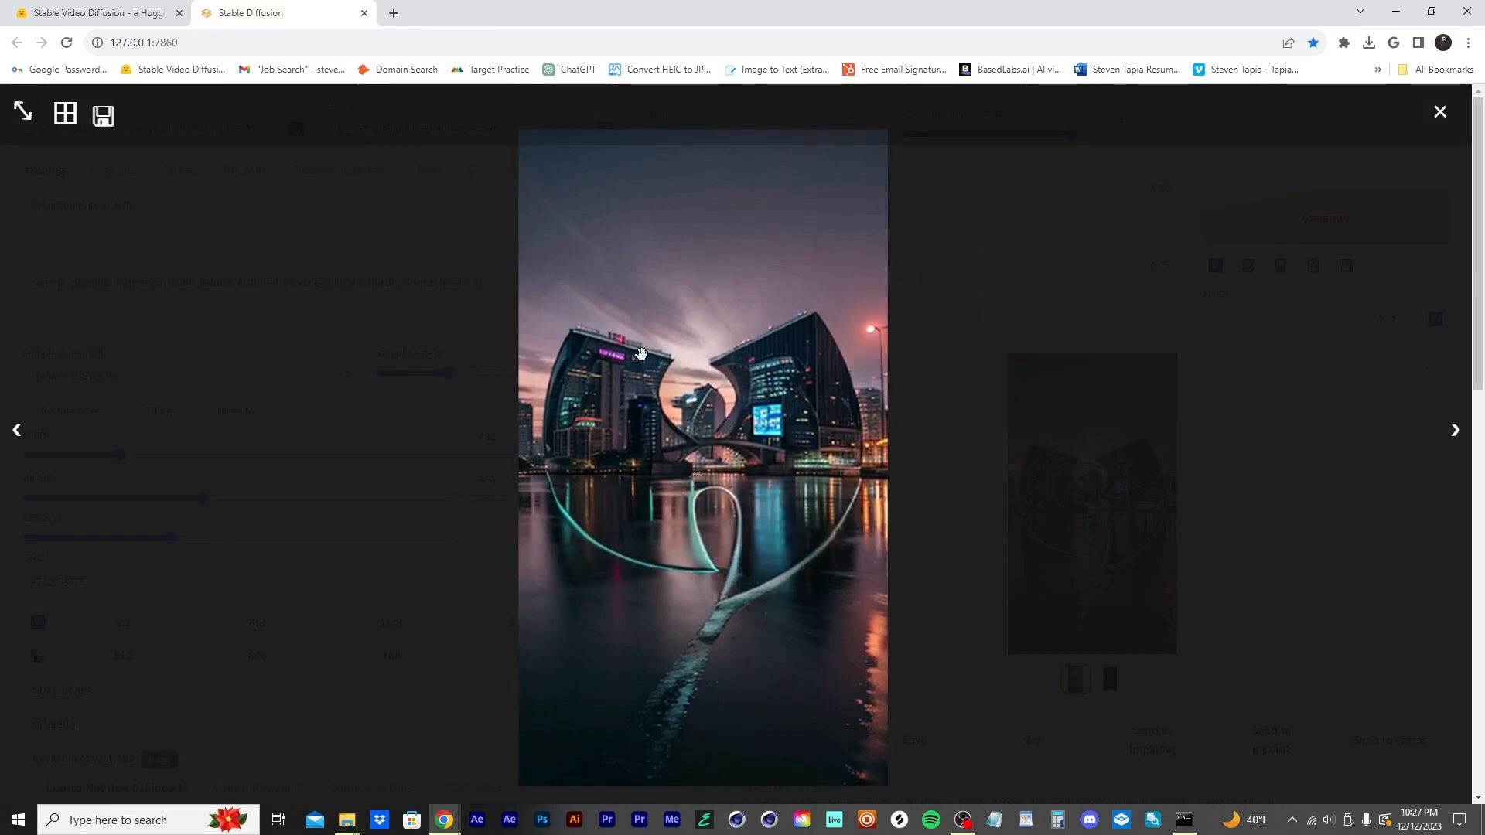
pyautogui.click(926, 421)
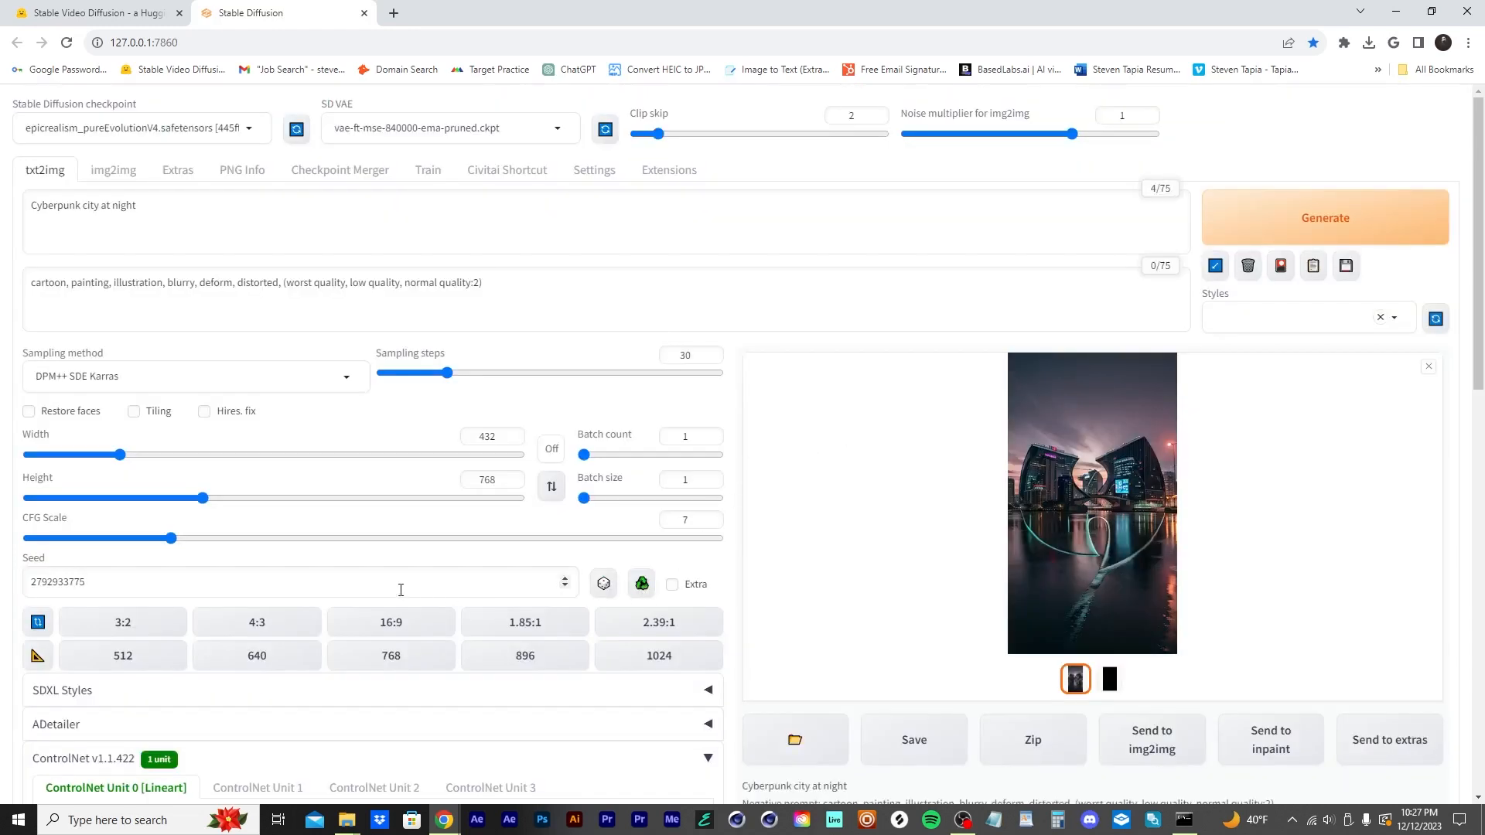
pyautogui.click(604, 583)
pyautogui.moveTo(53, 581); pyautogui.dragTo(17, 586)
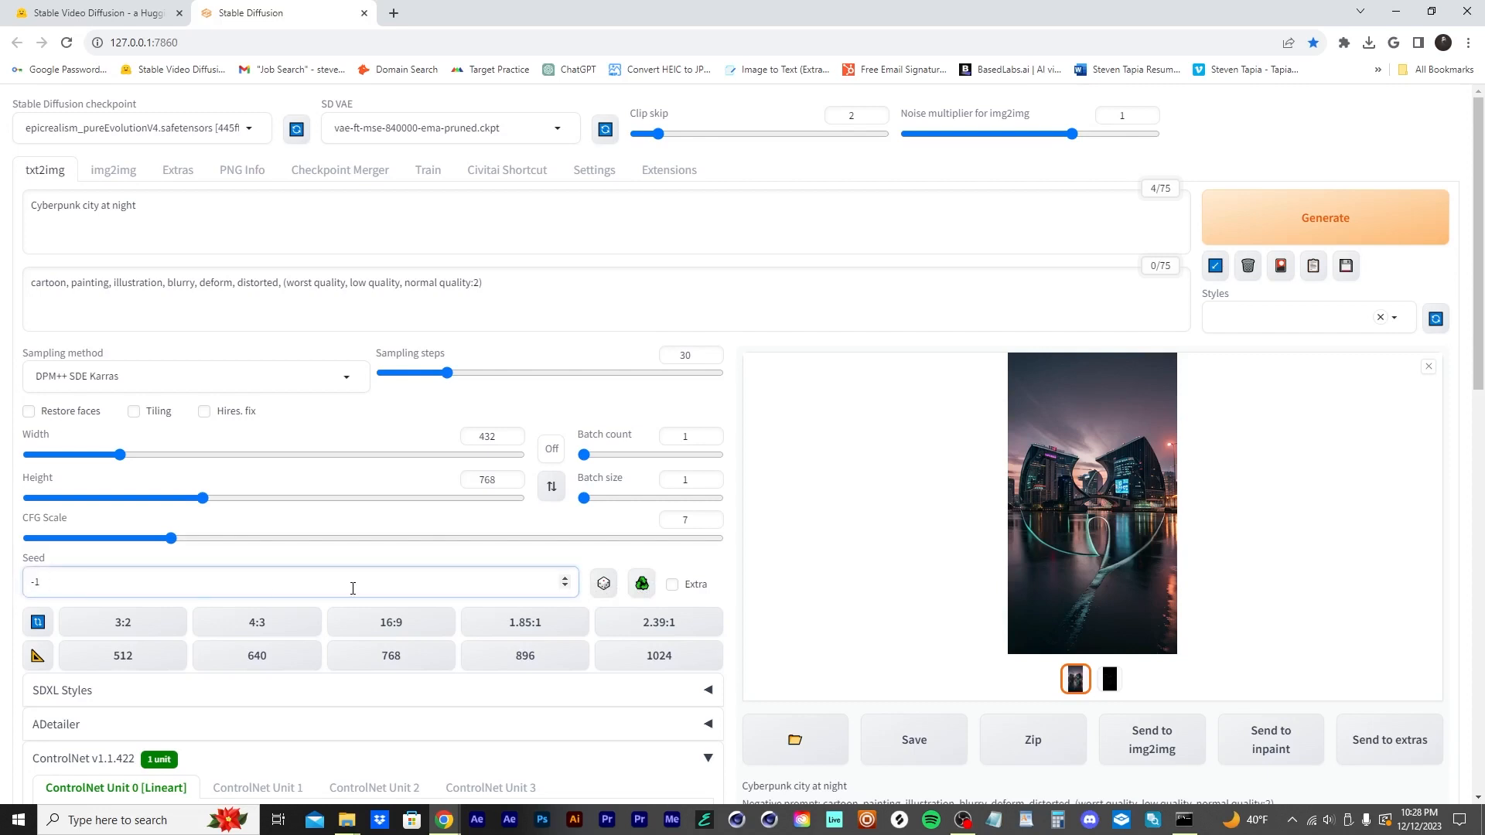
pyautogui.click(643, 585)
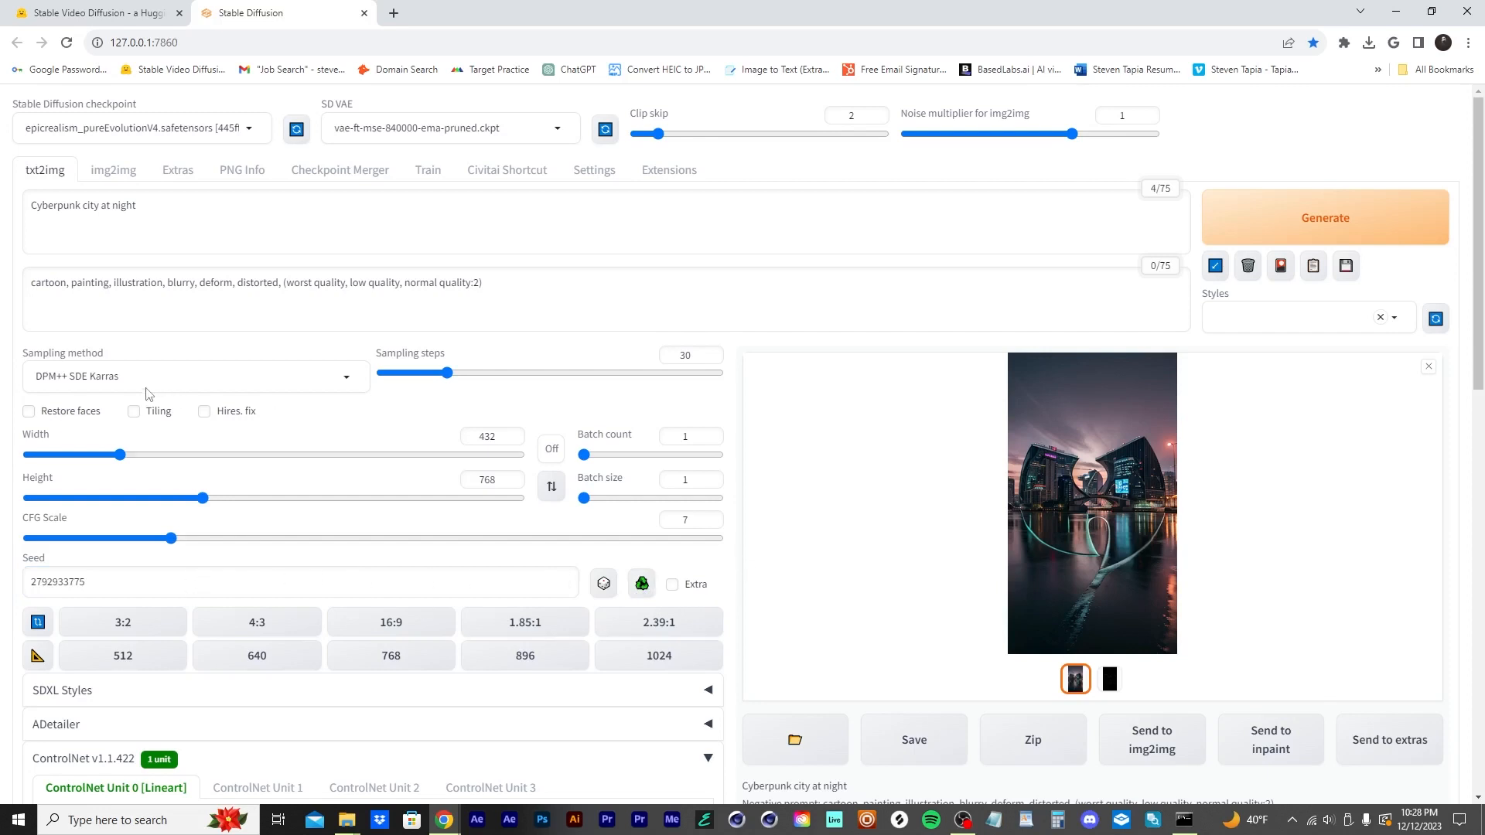
pyautogui.click(205, 412)
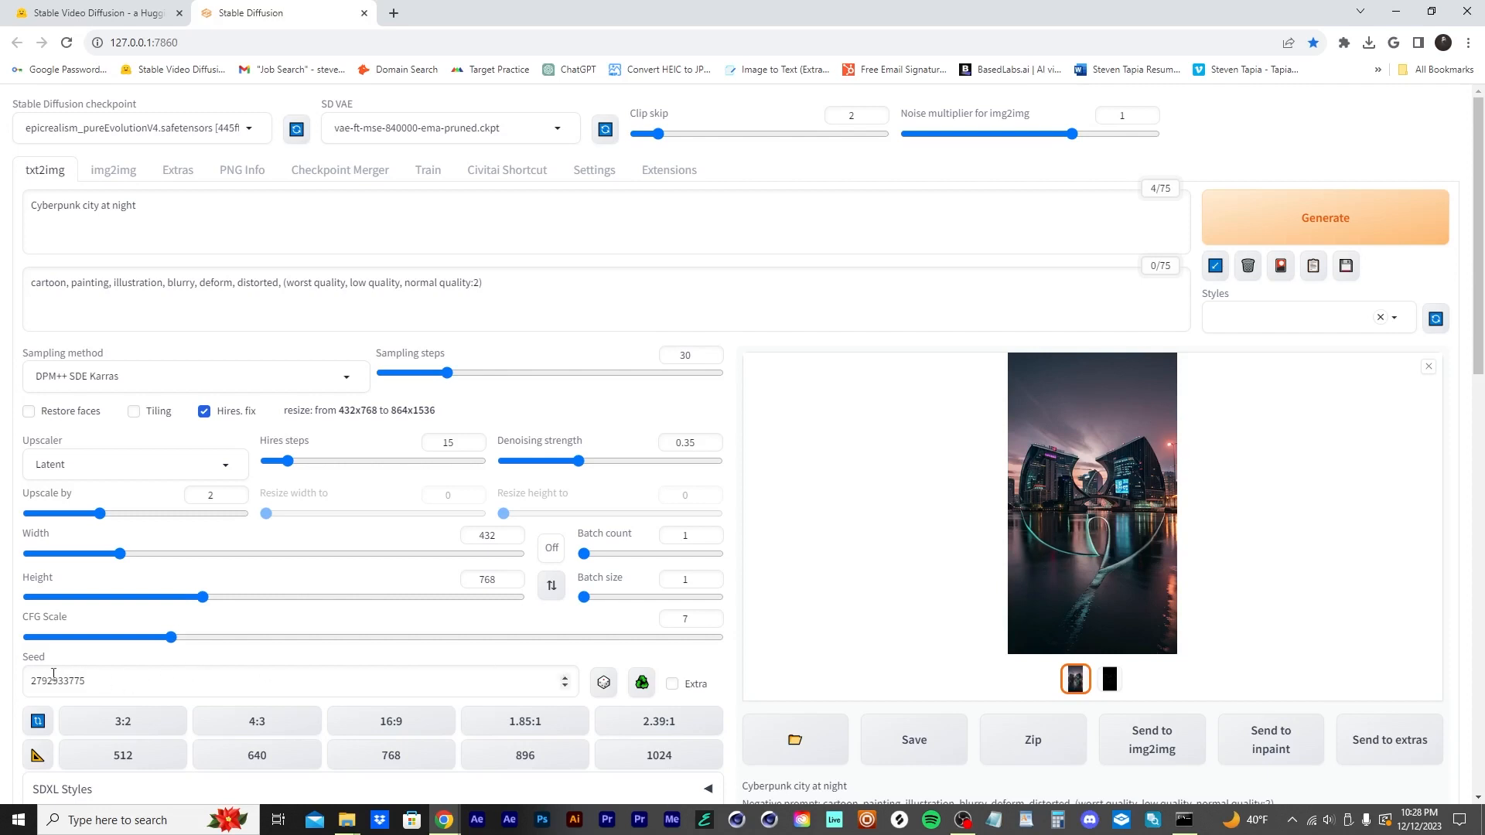
pyautogui.click(604, 683)
pyautogui.click(639, 685)
# - Browse the saved models in Civitai Shortcut and open the epiCRealism model information
pyautogui.click(507, 169)
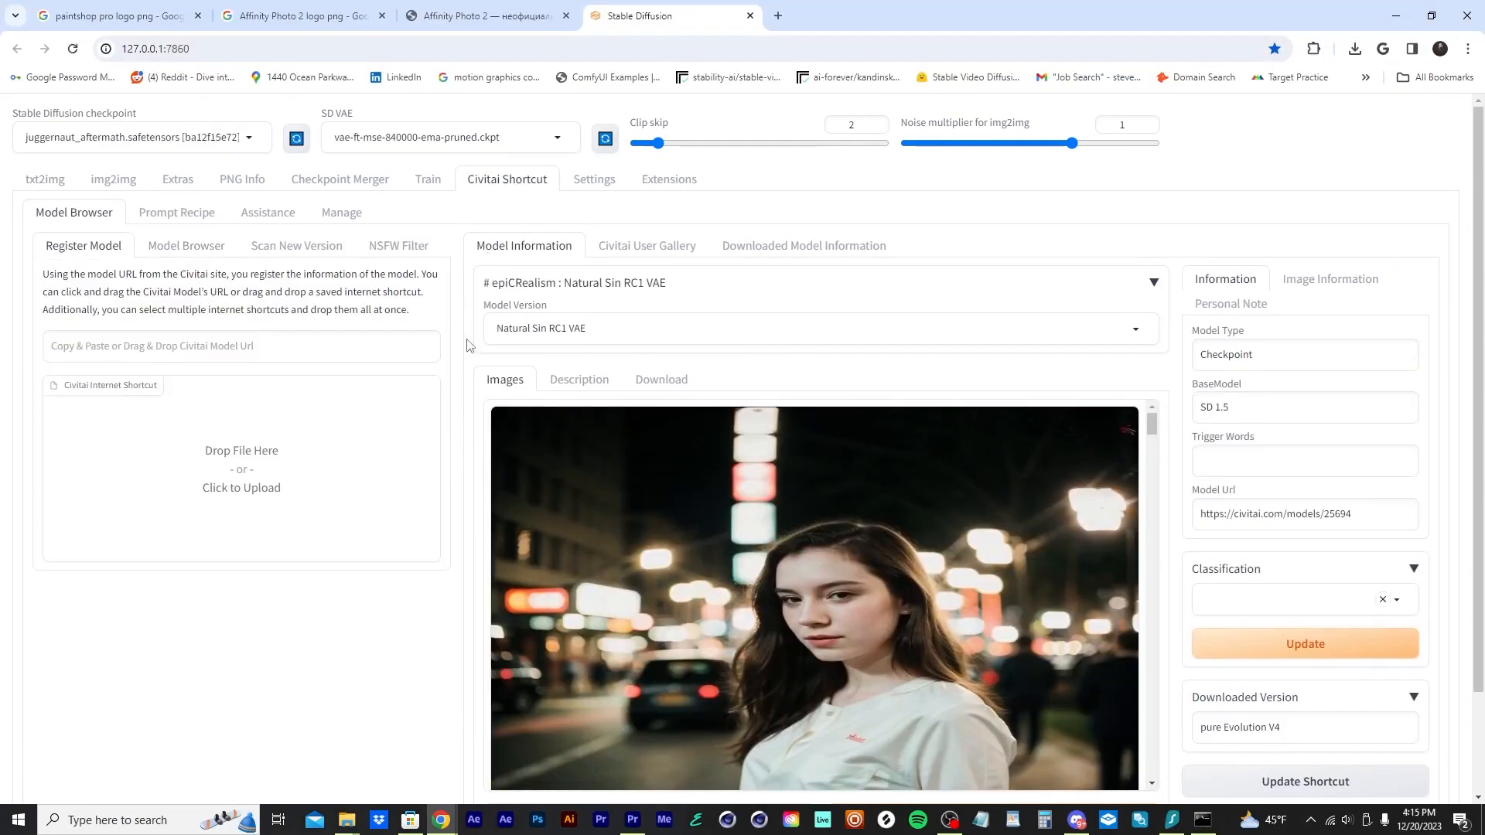
pyautogui.click(186, 246)
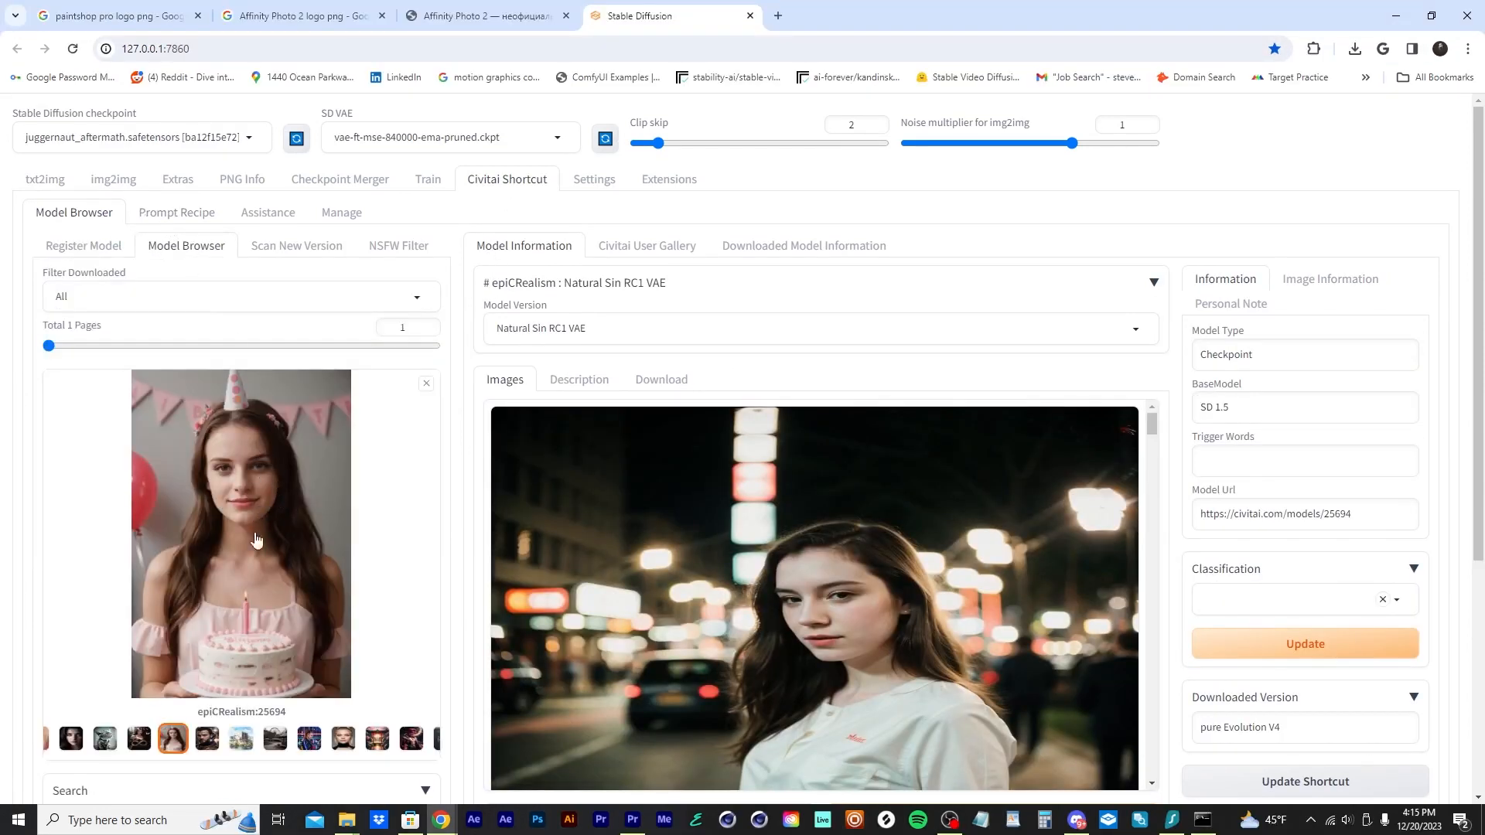
pyautogui.click(100, 741)
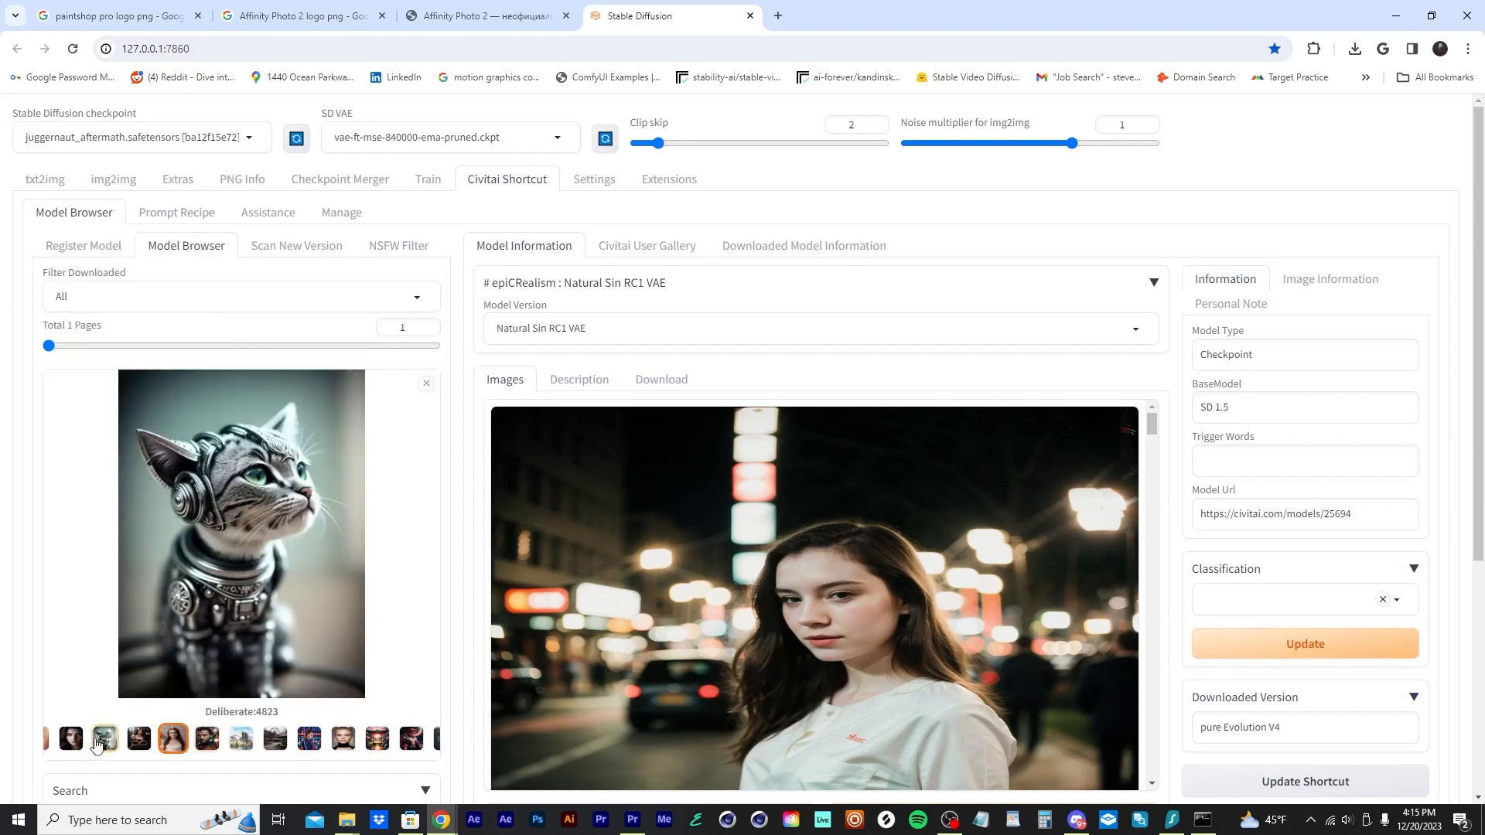
pyautogui.click(142, 744)
pyautogui.click(272, 743)
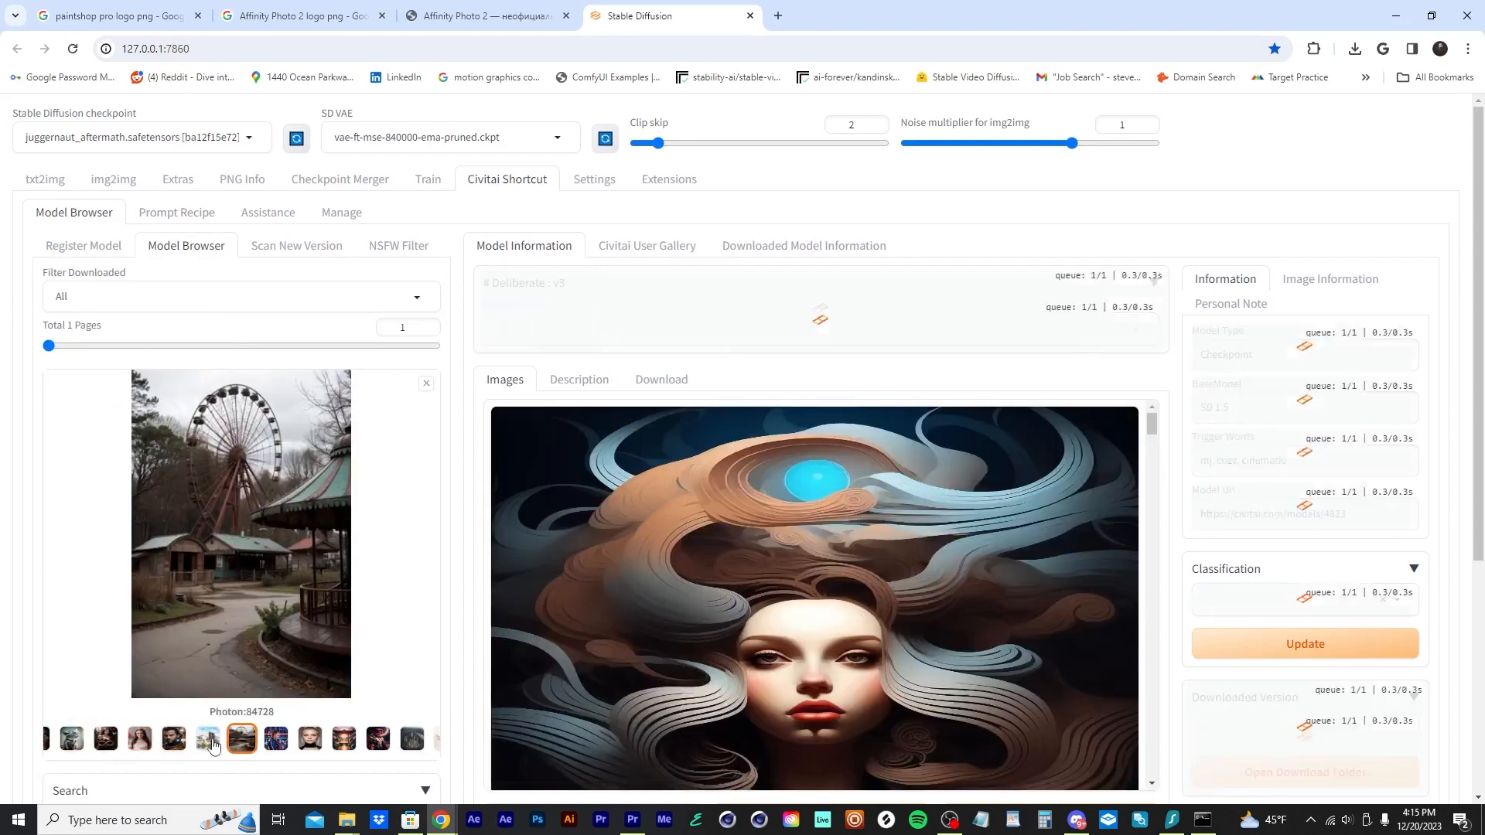
pyautogui.click(207, 745)
pyautogui.click(141, 741)
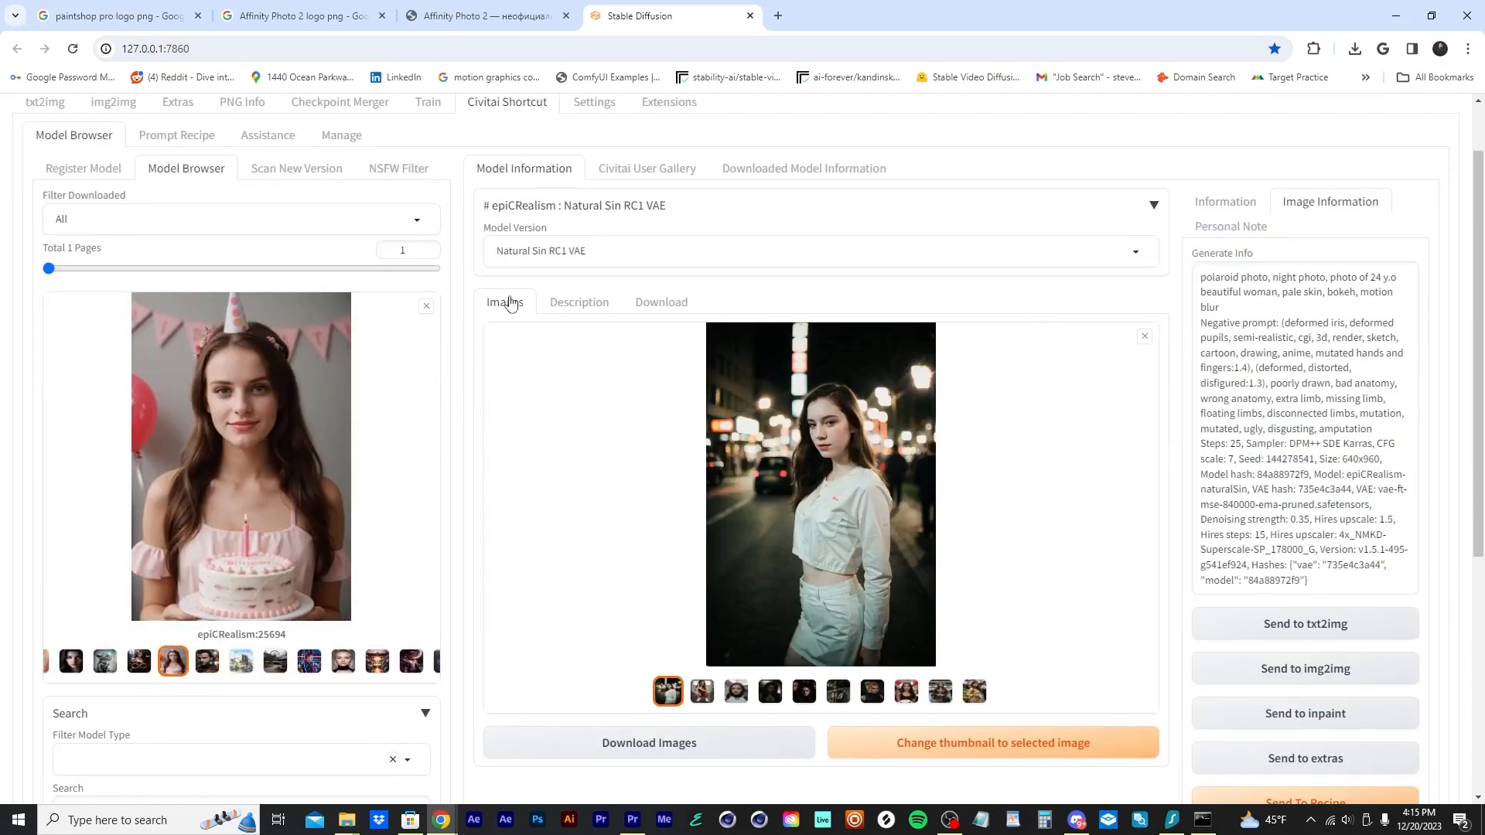
# - Examine the generation info of several epiCRealism sample images, looking for the Hires upscaler they use
pyautogui.click(703, 691)
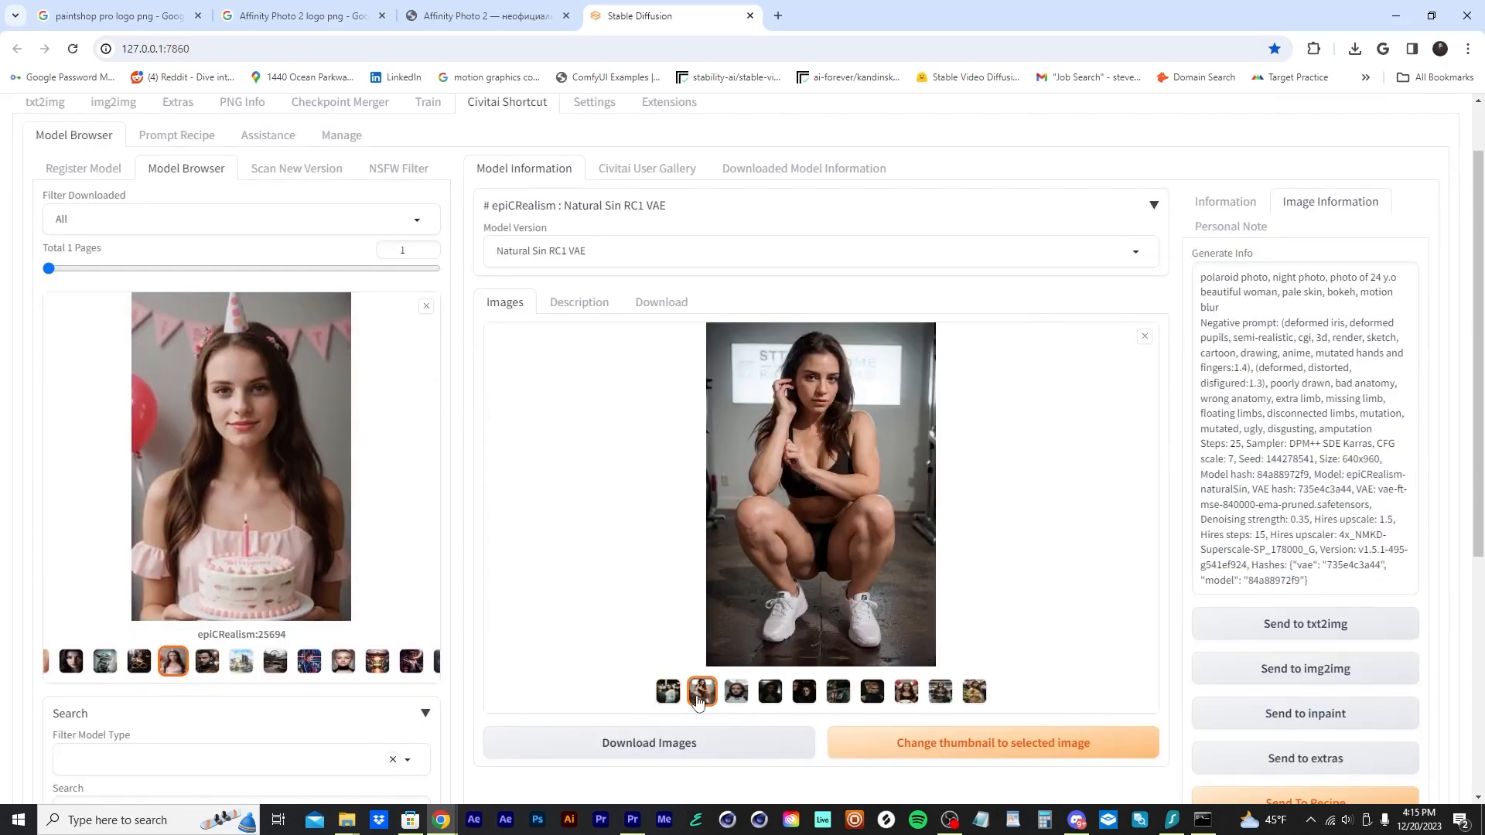
pyautogui.moveTo(1256, 349); pyautogui.dragTo(1276, 489)
pyautogui.click(1245, 335)
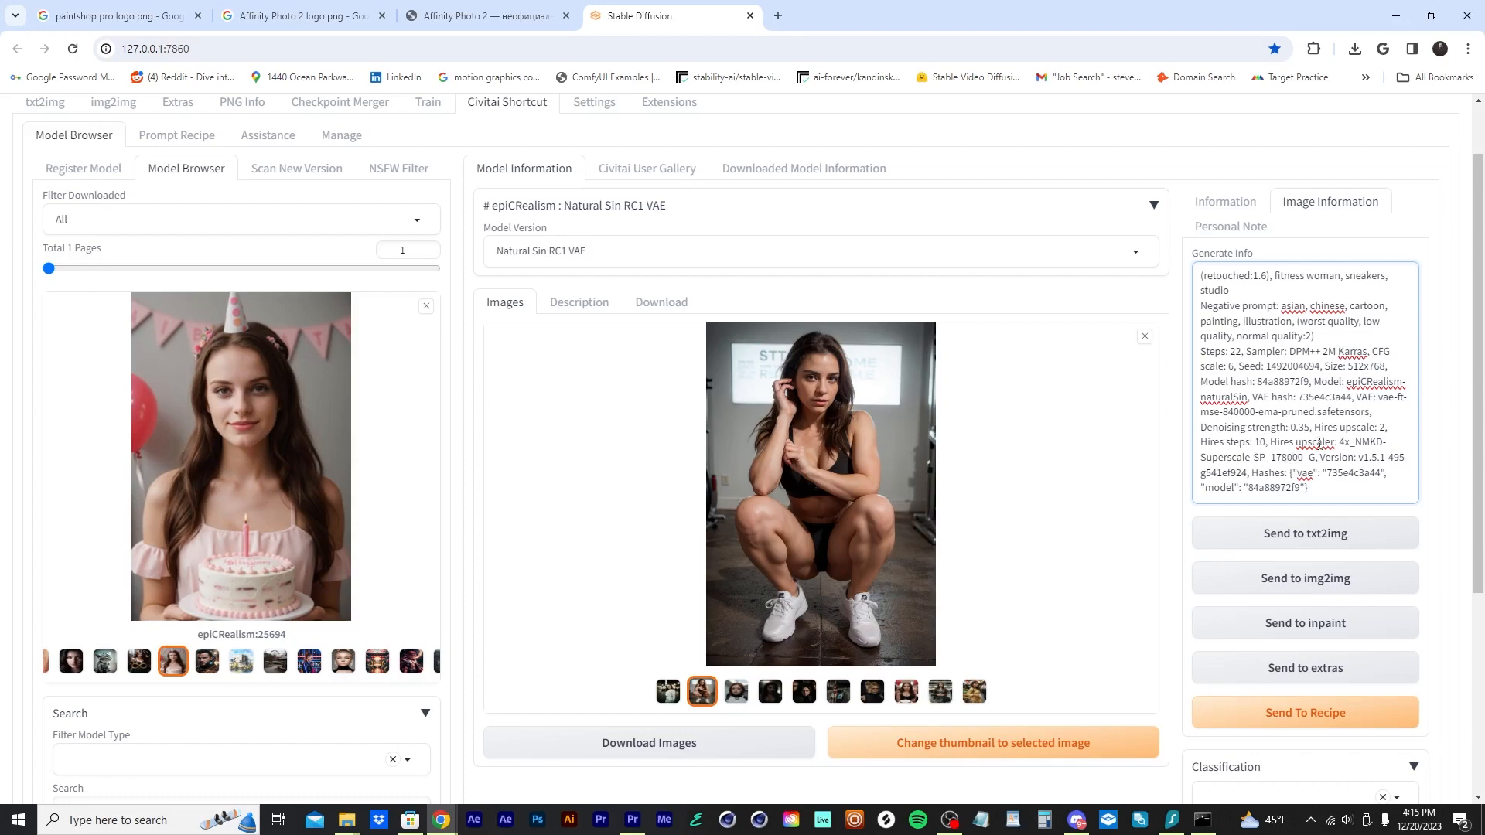
pyautogui.click(736, 691)
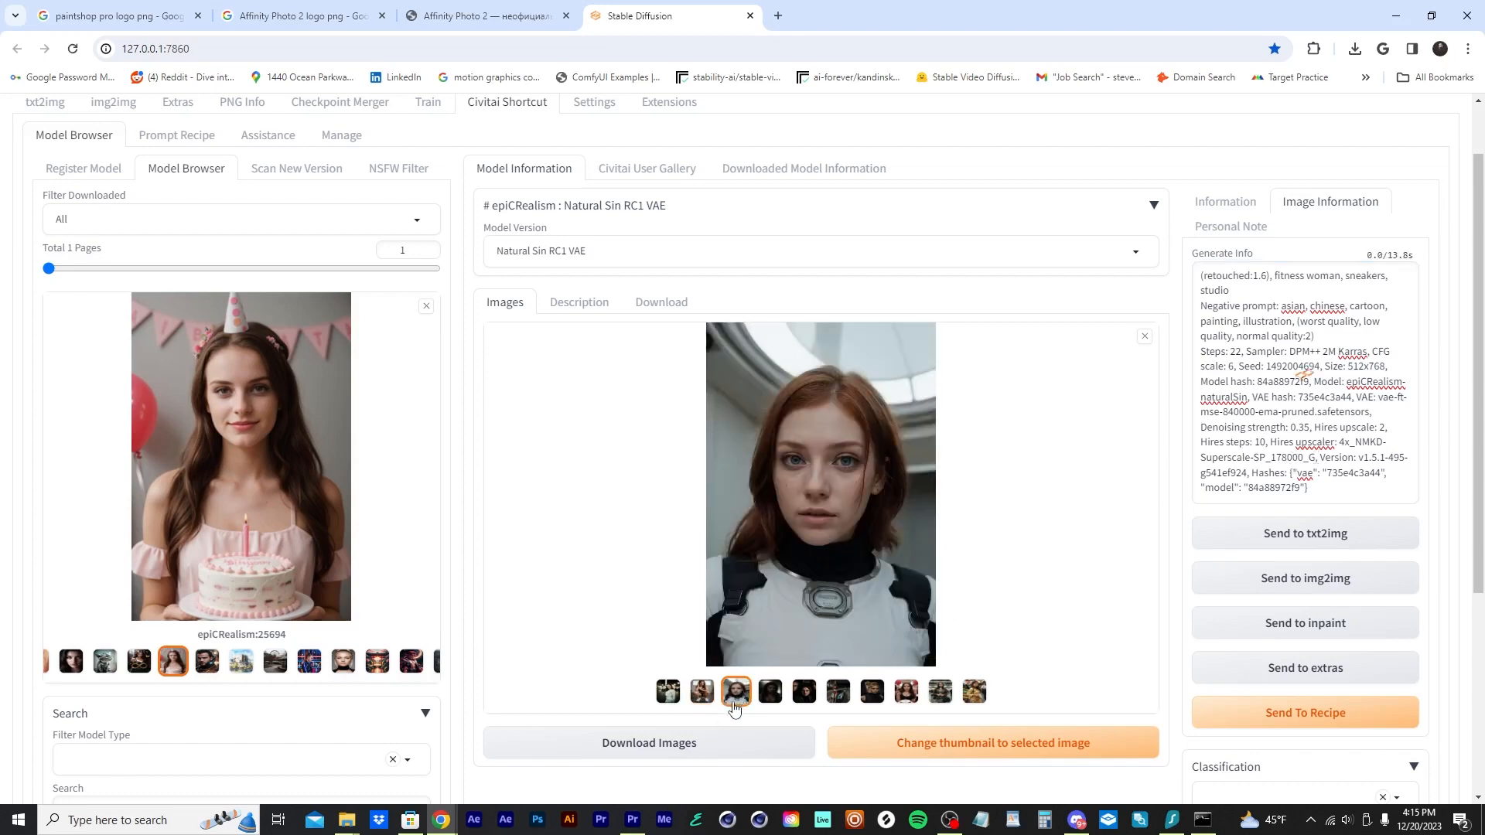
pyautogui.click(771, 693)
pyautogui.click(805, 693)
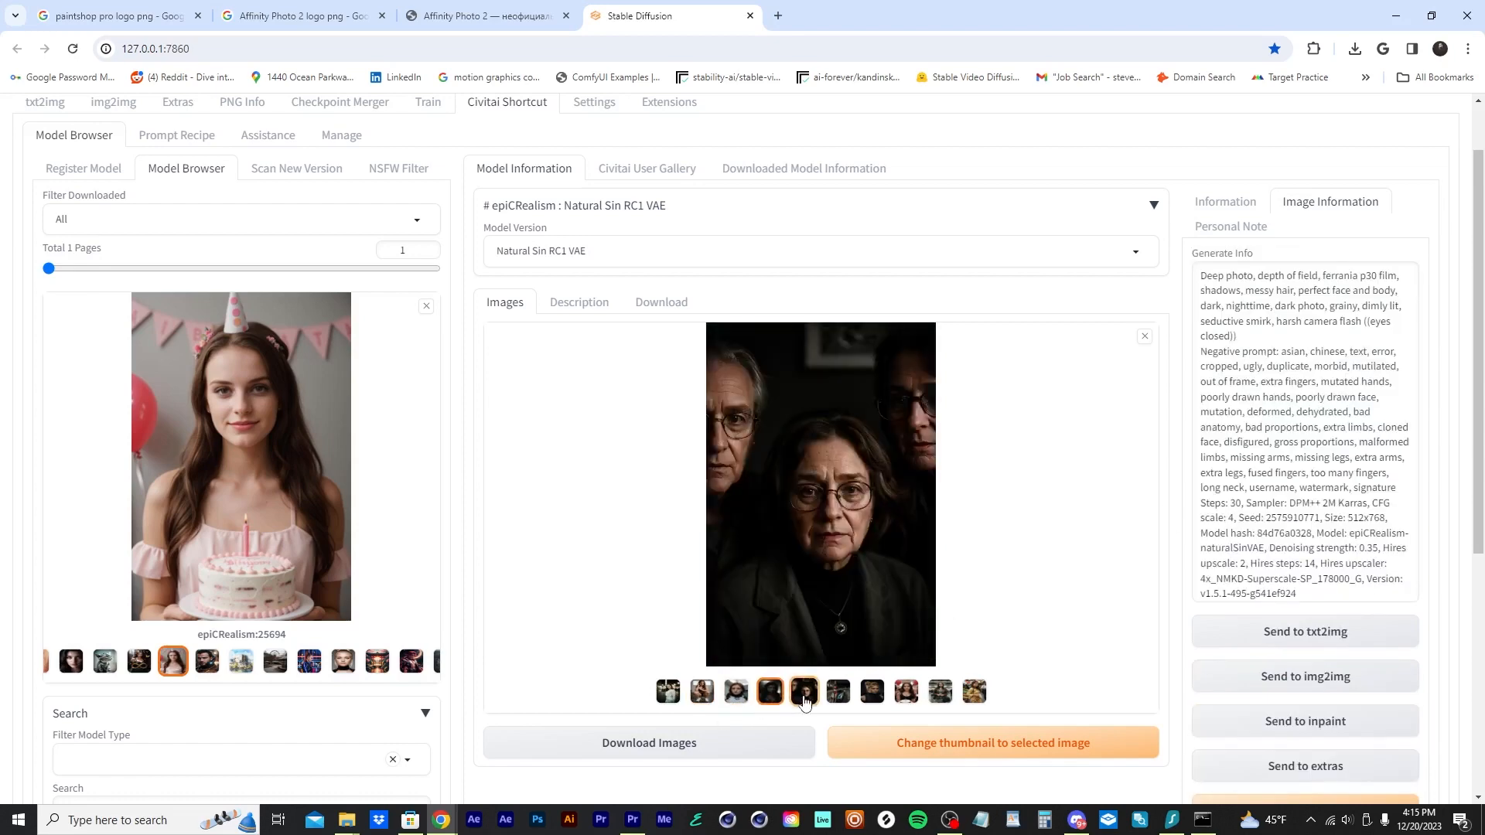
pyautogui.click(843, 696)
pyautogui.click(907, 690)
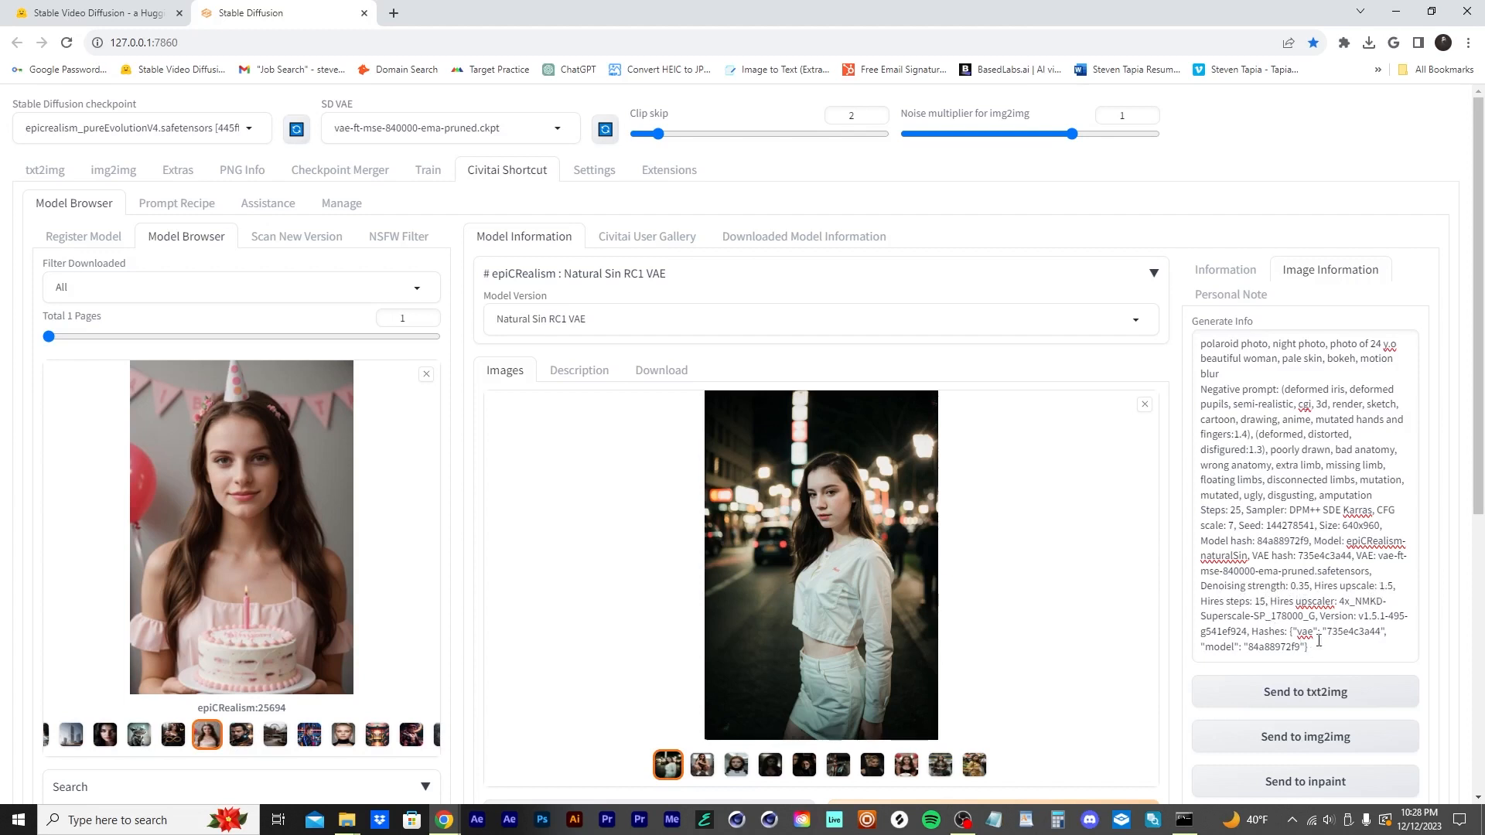
pyautogui.moveTo(1205, 612); pyautogui.dragTo(1355, 622)
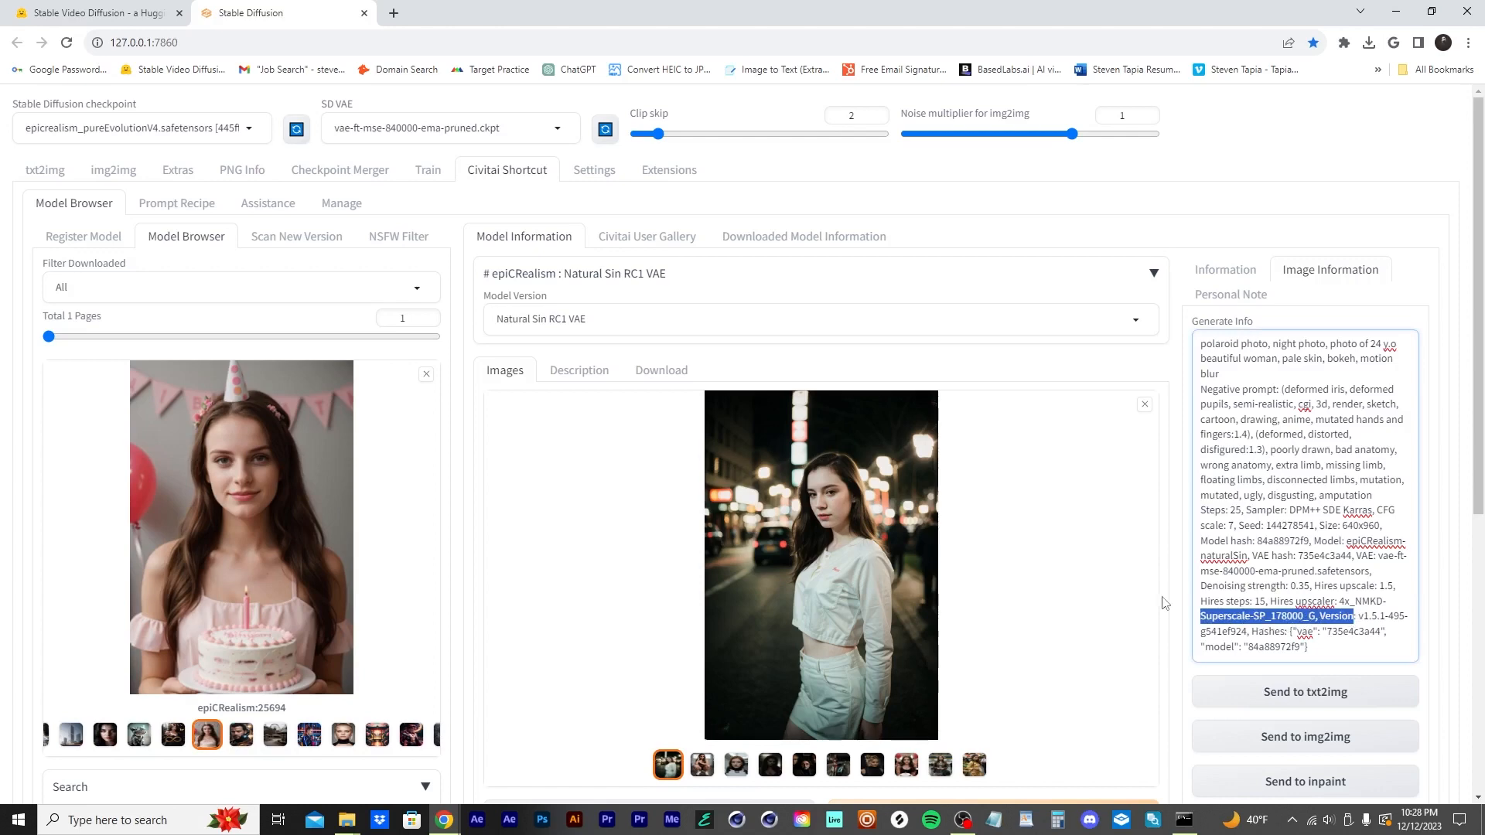
# - Set the Hires. fix upscaler for the text-to-image generation to 4x_NMKD-Superscale-SP_178000_G
pyautogui.click(37, 172)
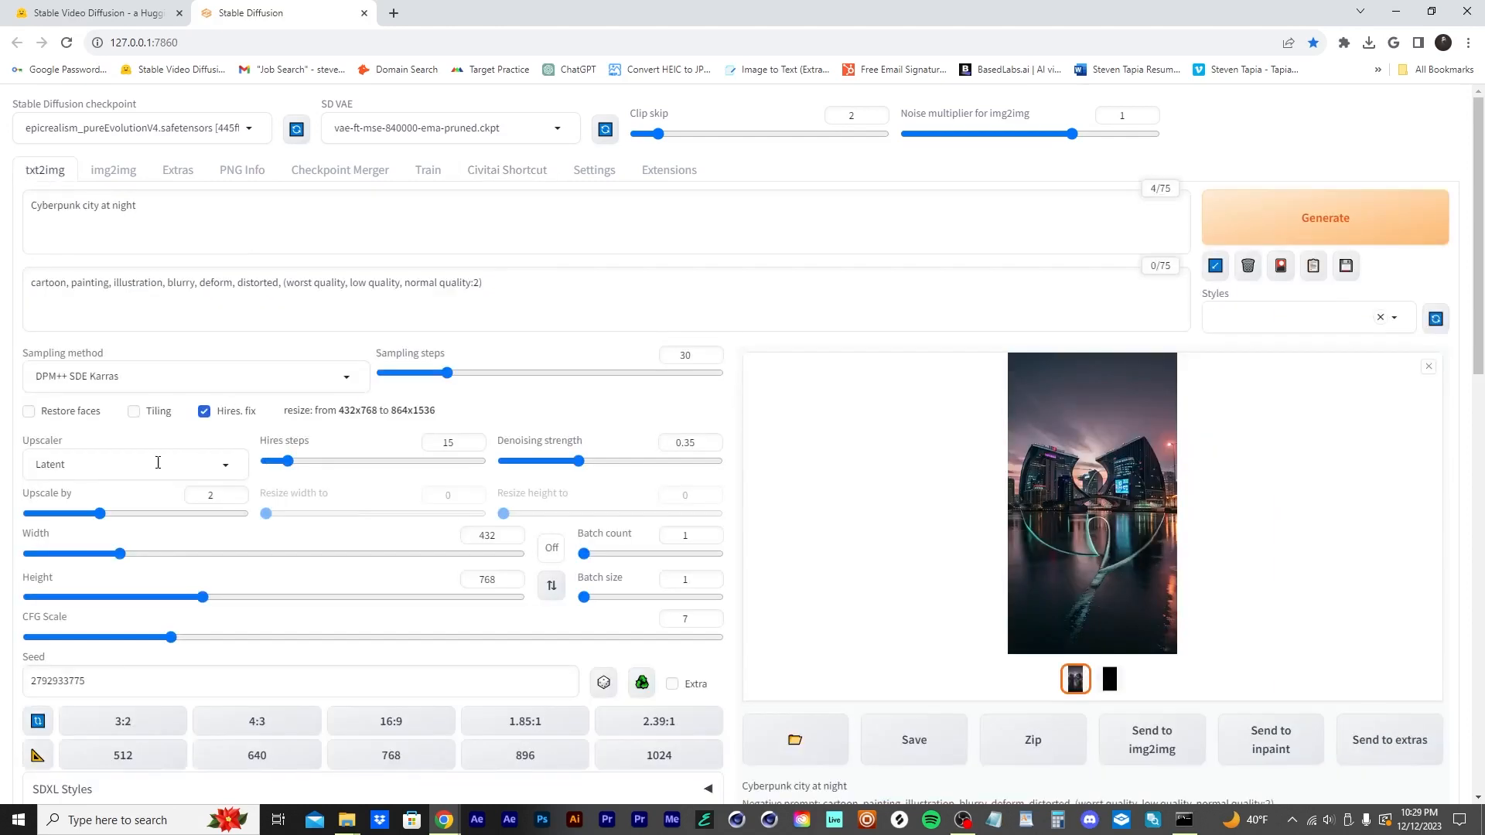
pyautogui.click(82, 461)
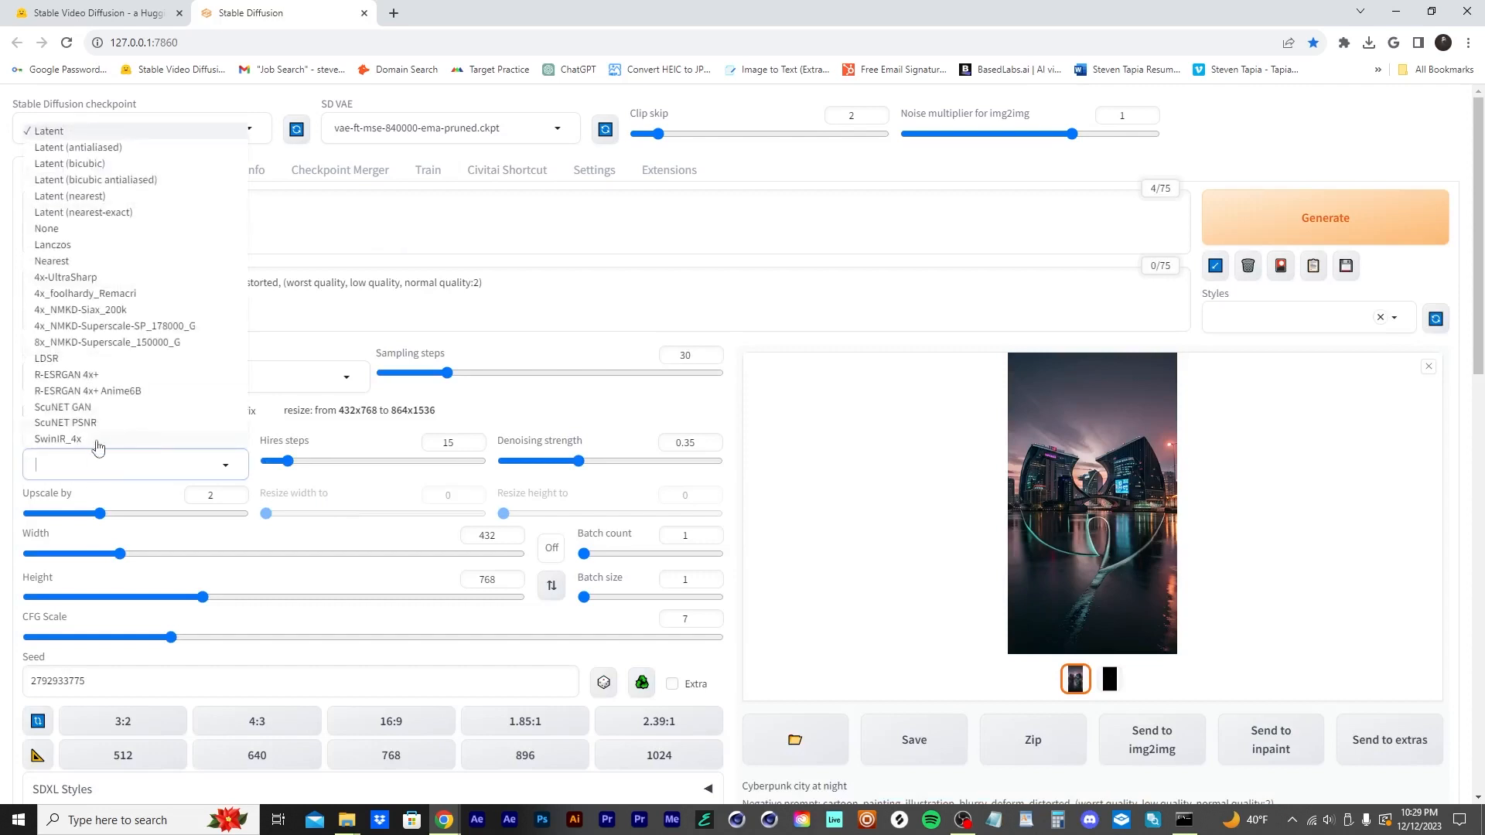
pyautogui.click(172, 328)
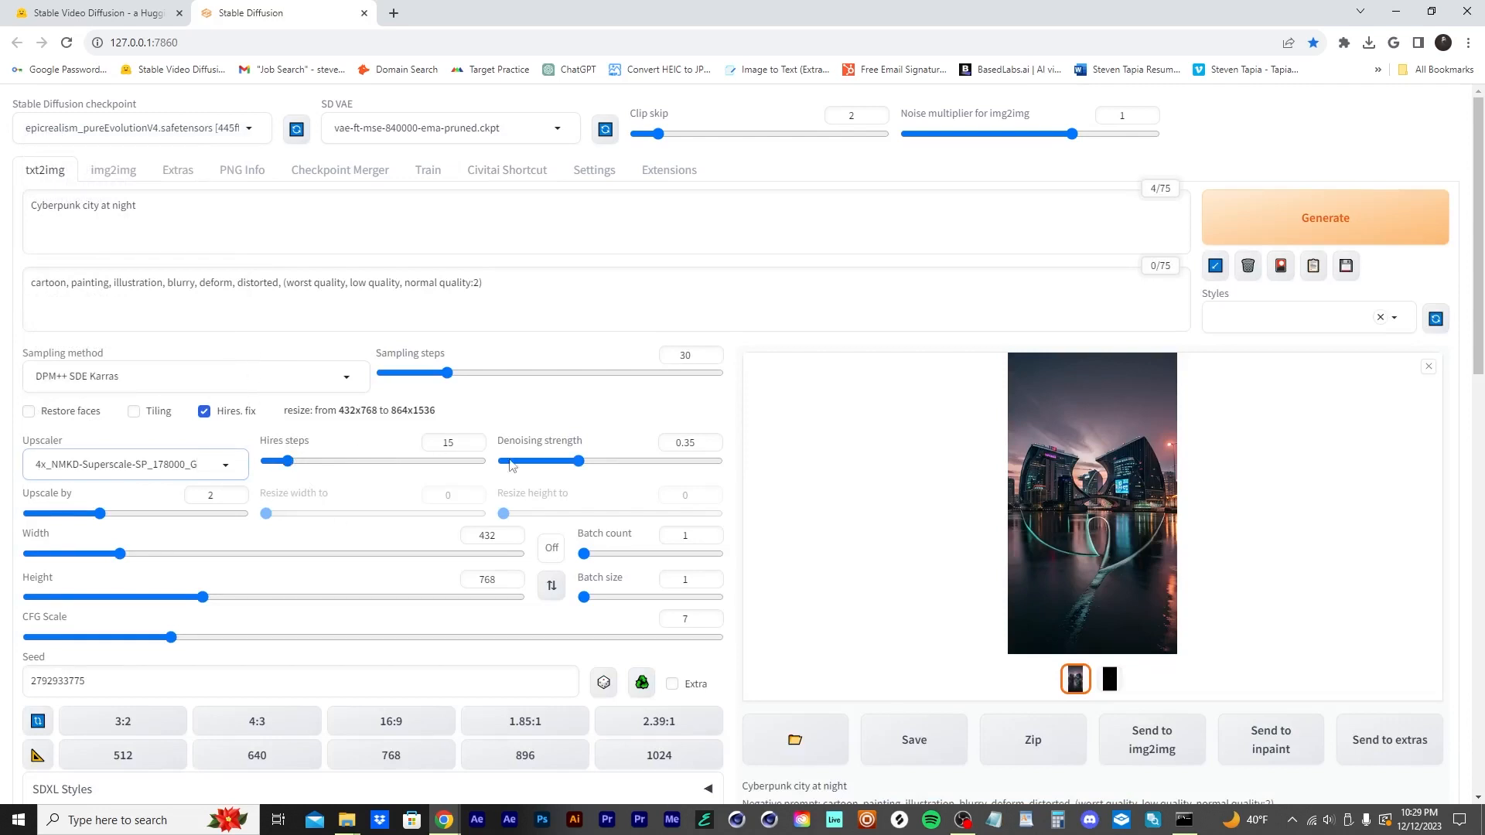
pyautogui.click(735, 491)
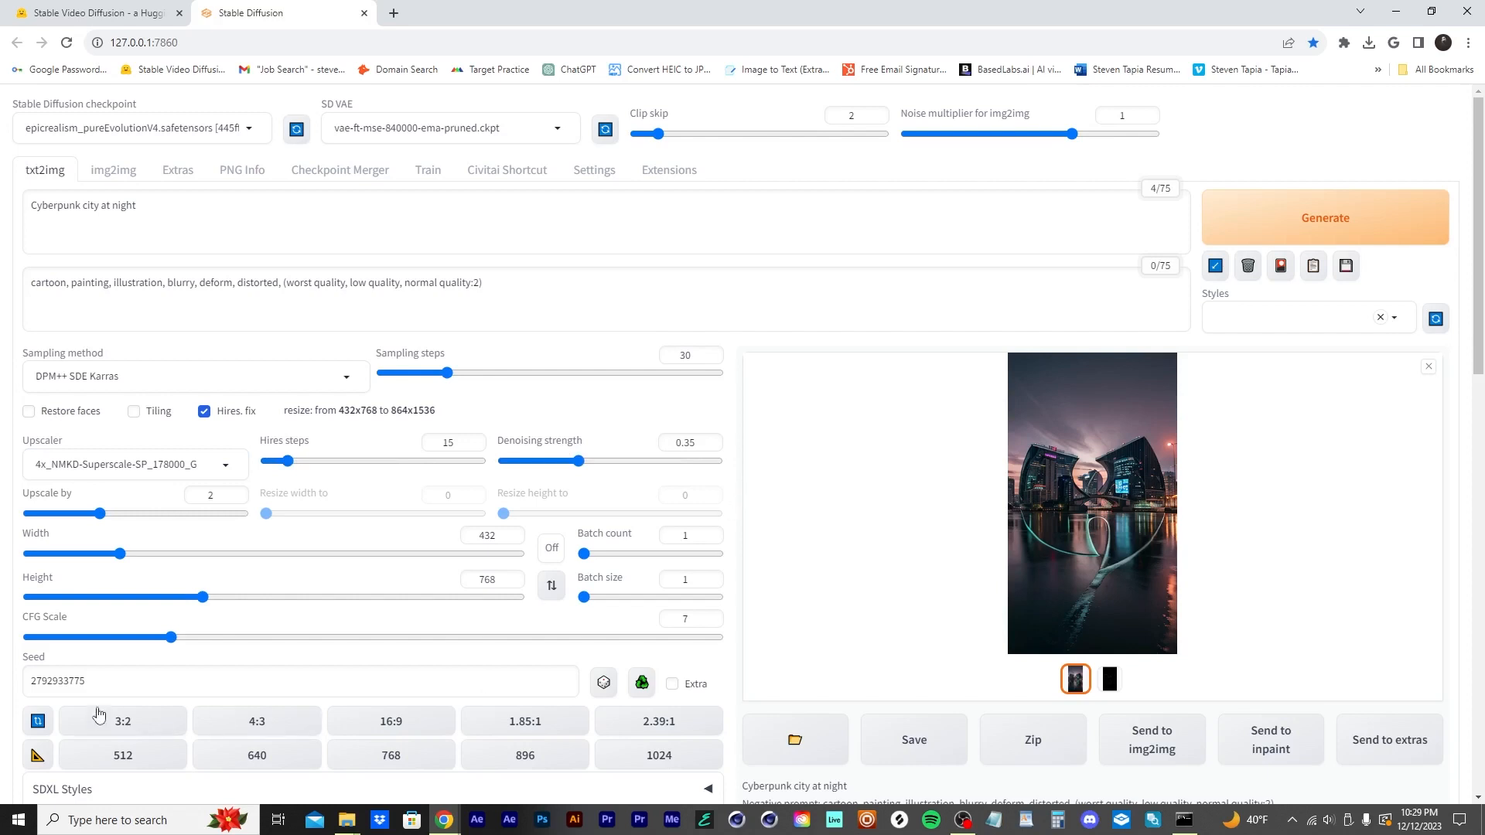
# - Generate the Hires. fix version of the city image with the reused seed, checking the seed and upscale factor
pyautogui.moveTo(109, 681); pyautogui.dragTo(5, 682)
pyautogui.click(743, 481)
pyautogui.click(1316, 229)
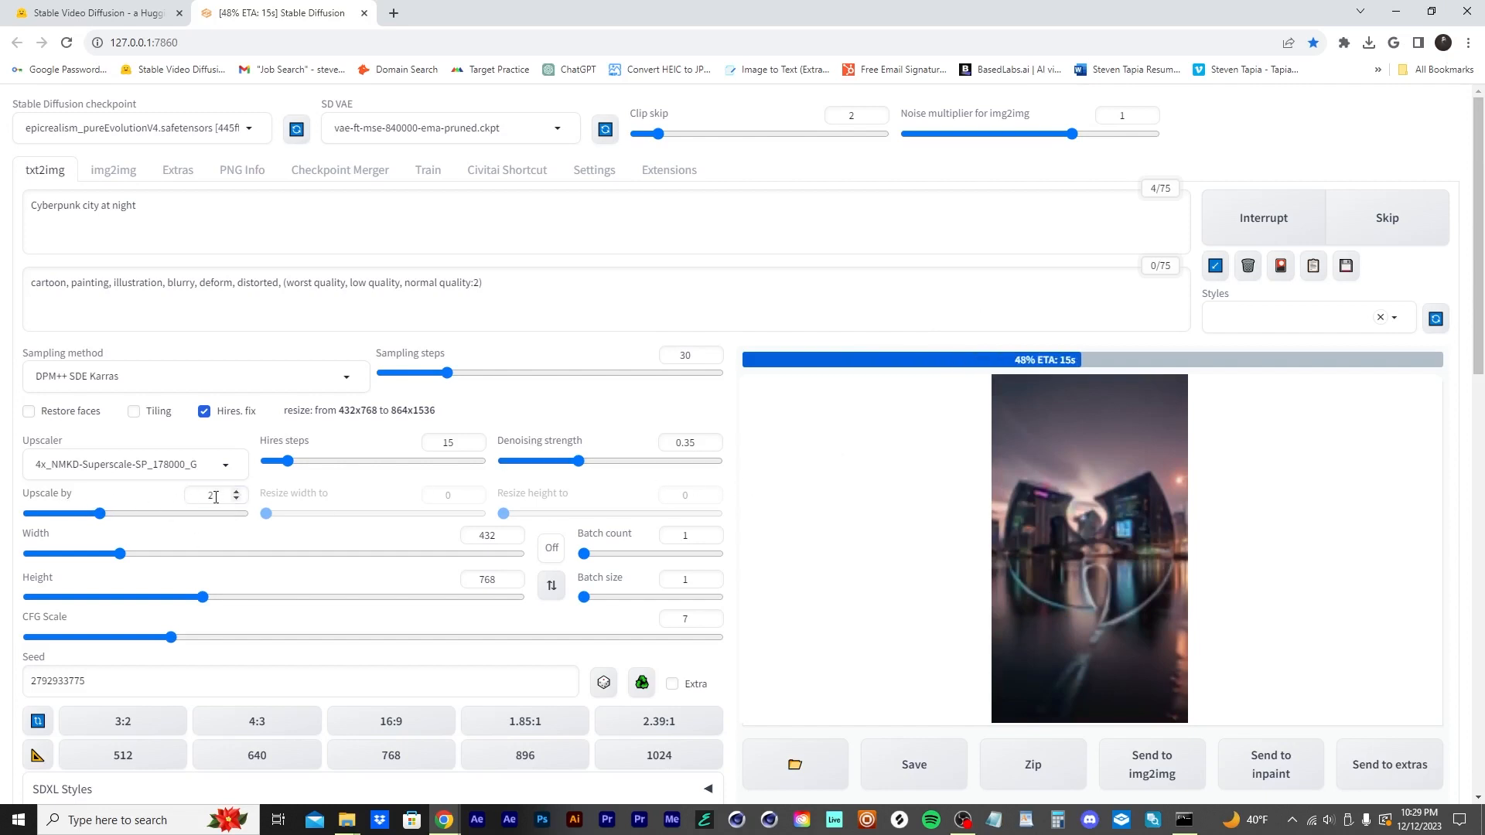
pyautogui.moveTo(218, 497); pyautogui.dragTo(187, 500)
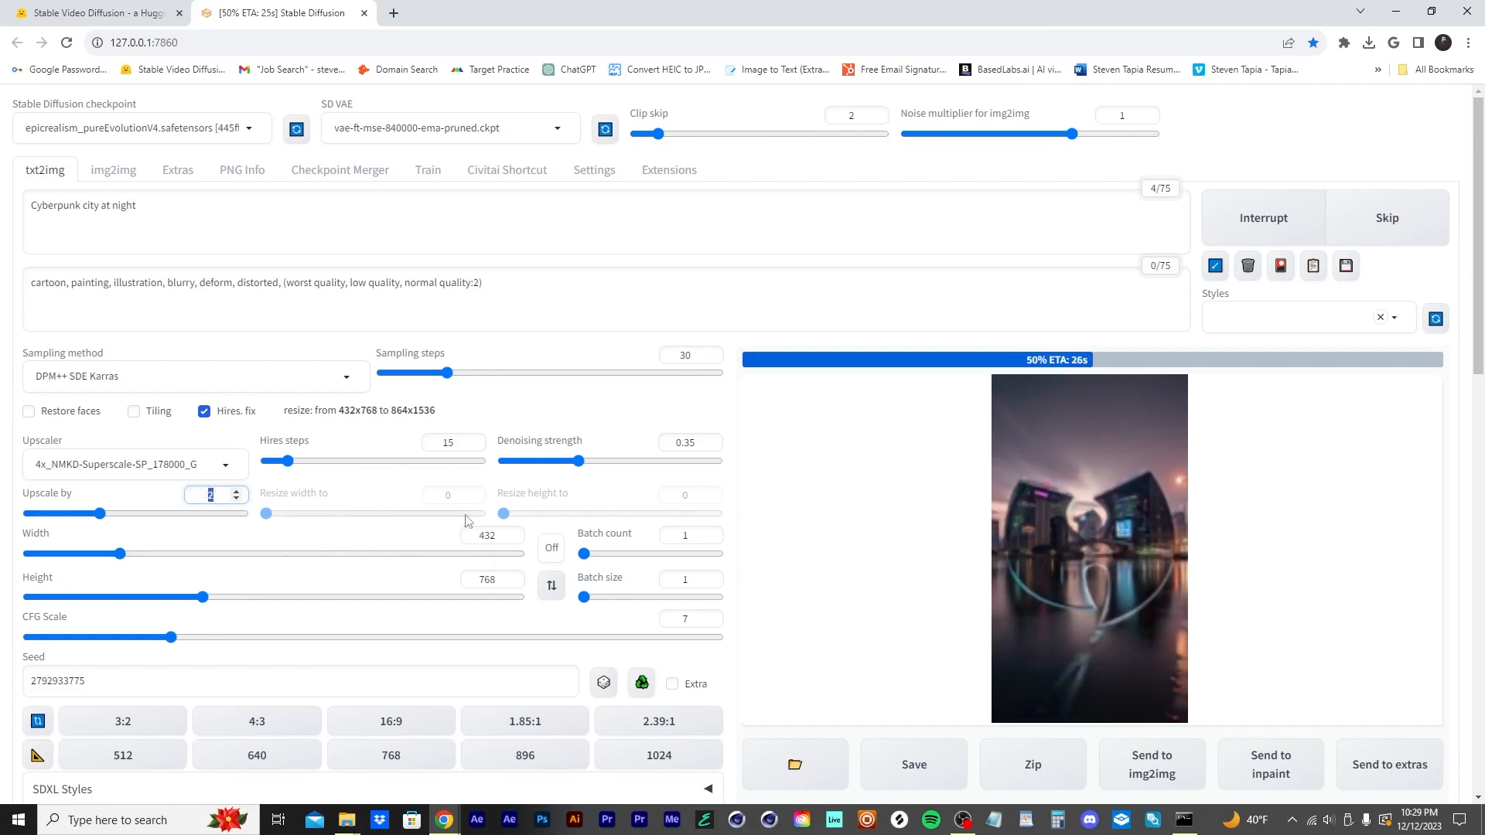
pyautogui.click(744, 518)
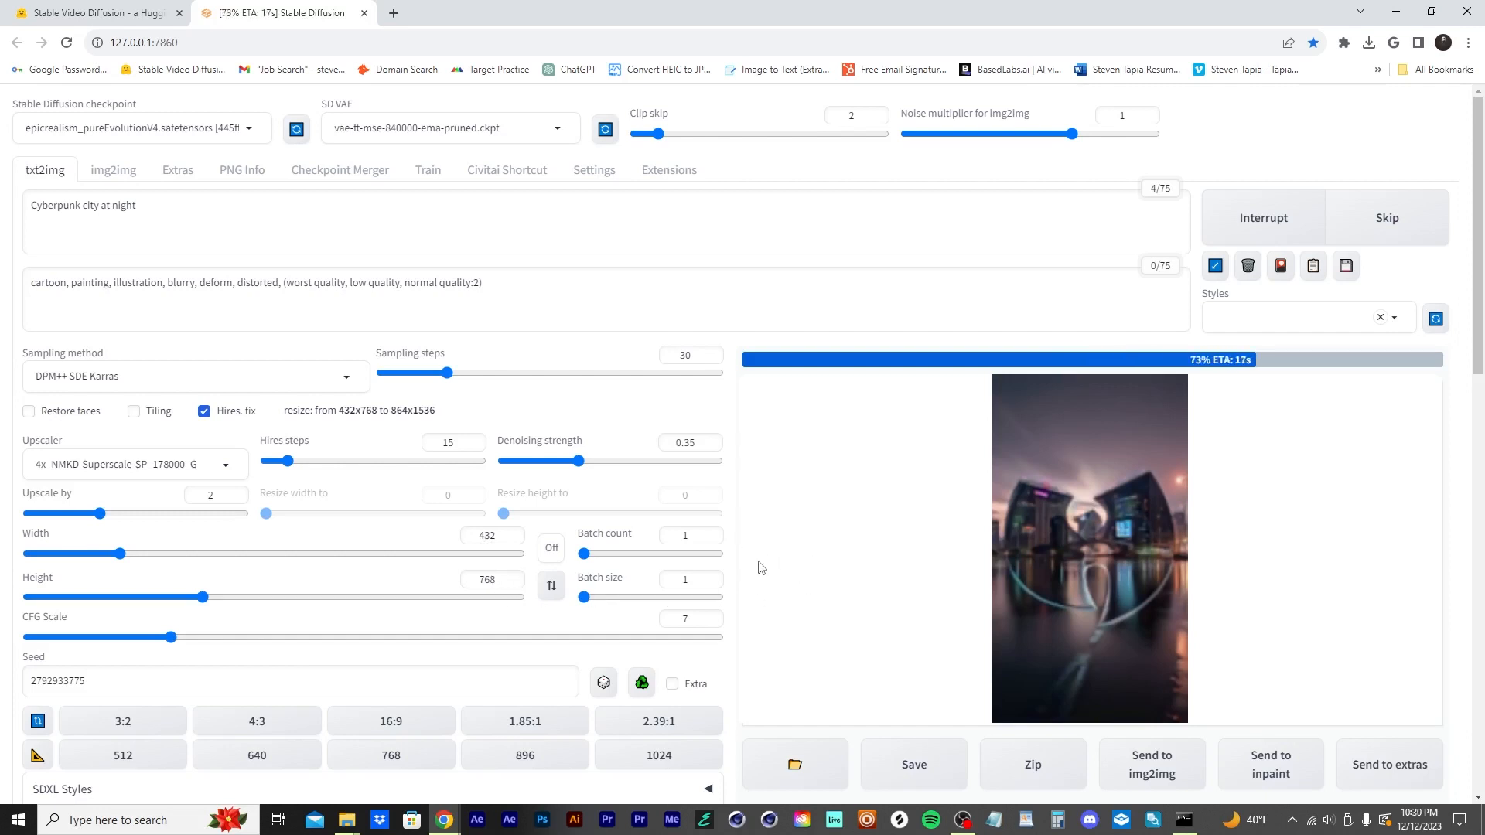
# - Inspect the upscaled city image in the full-size viewer and close the viewer
pyautogui.click(956, 511)
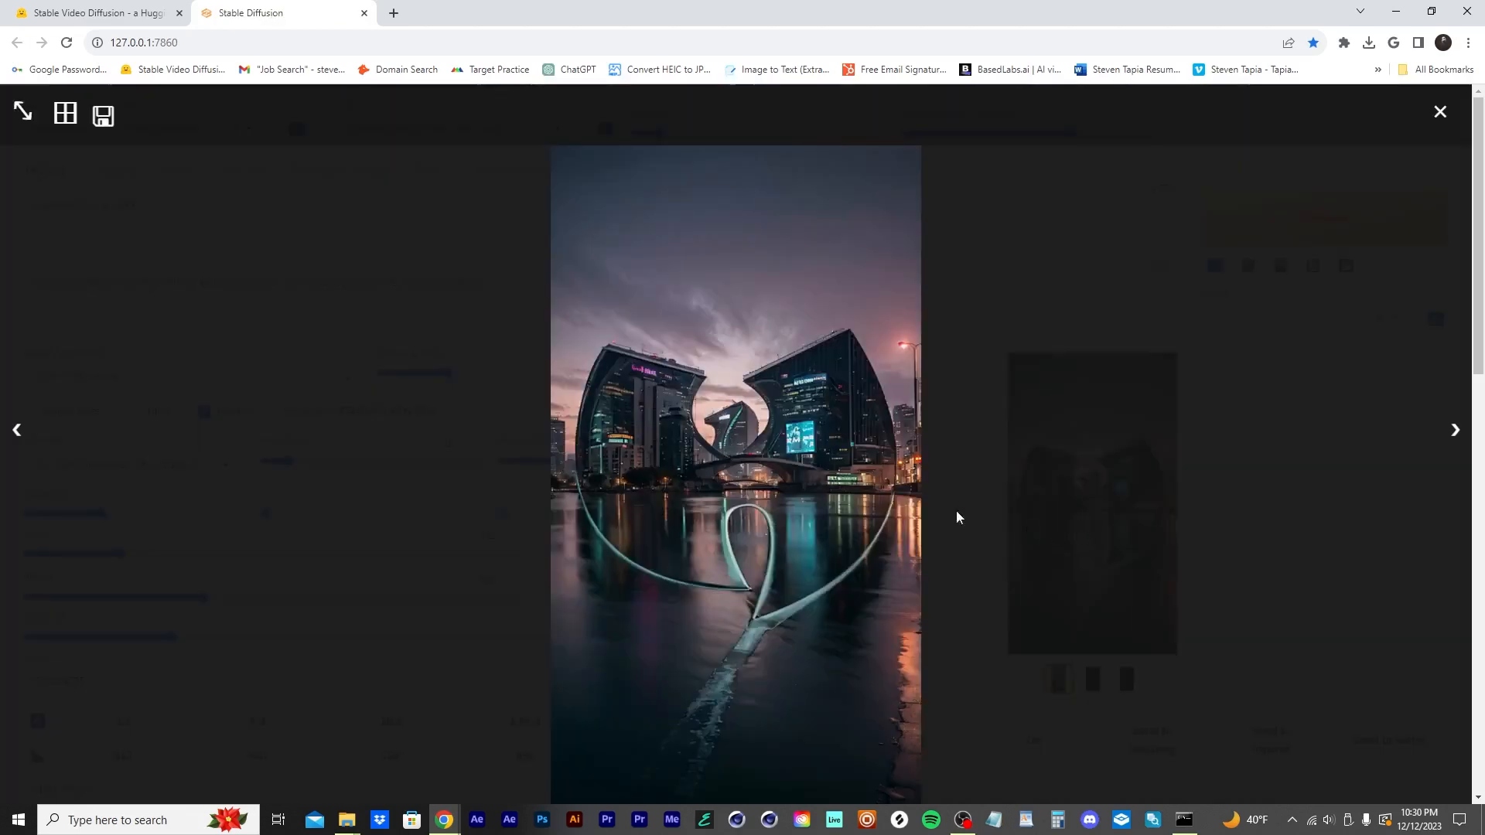
pyautogui.click(782, 478)
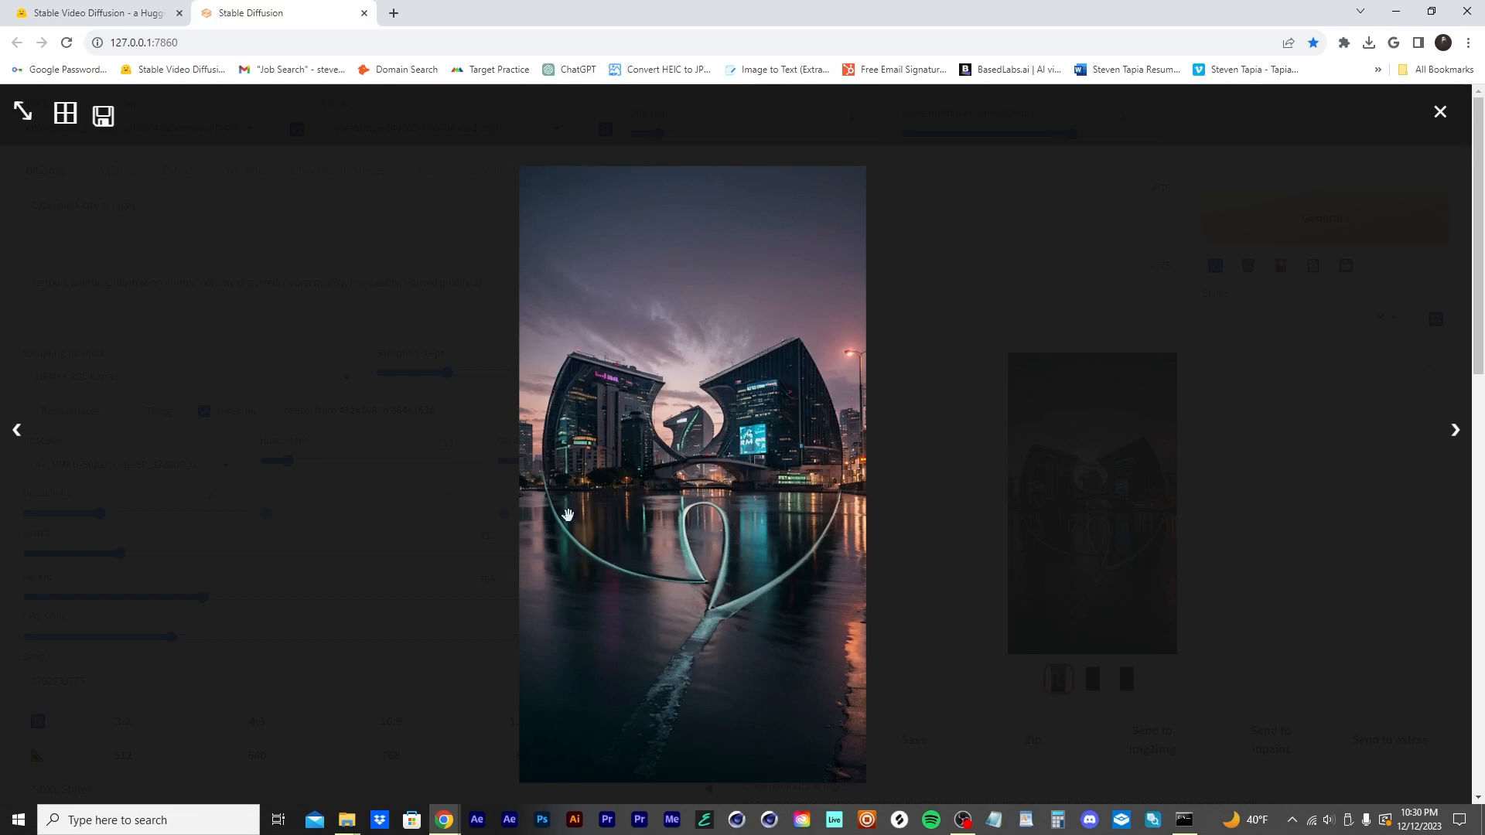
pyautogui.click(897, 472)
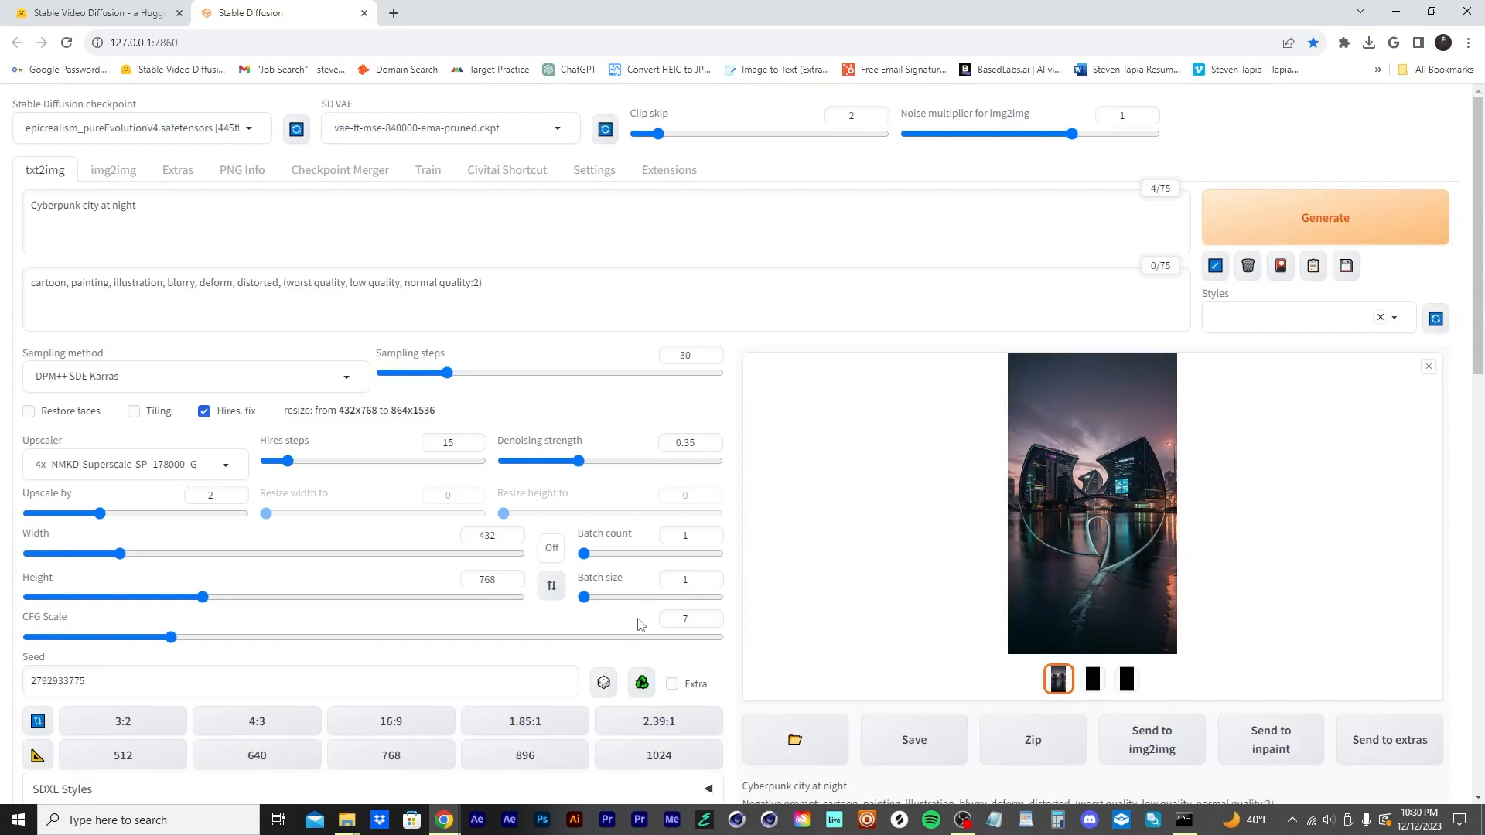
# - Set the seed back to random (-1) and turn off Hires. fix, keeping the prompt "Cyberpunk city at night"
pyautogui.click(604, 682)
pyautogui.click(204, 411)
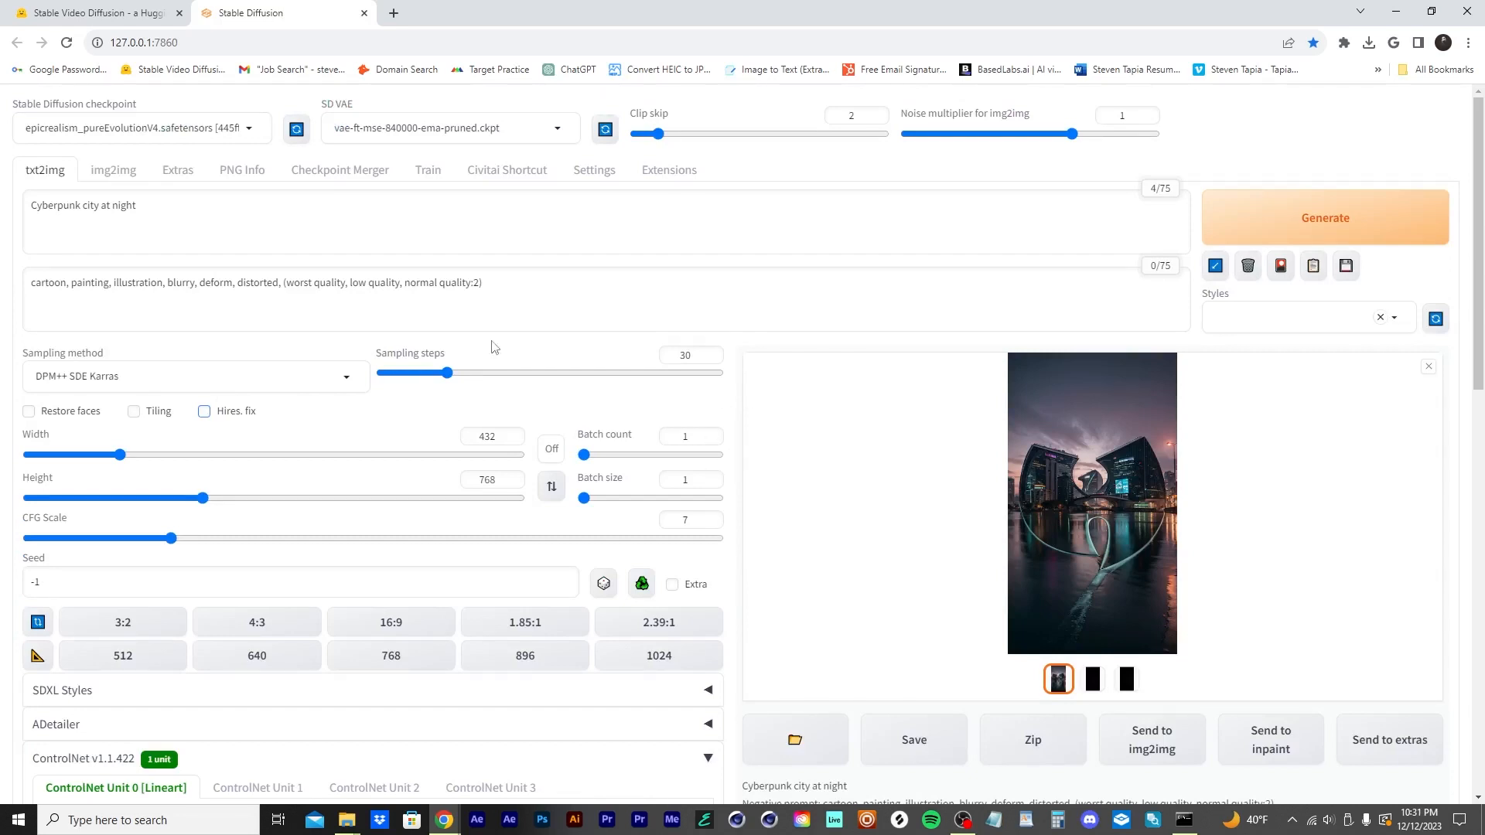
pyautogui.moveTo(161, 207); pyautogui.dragTo(2, 209)
pyautogui.click(140, 205)
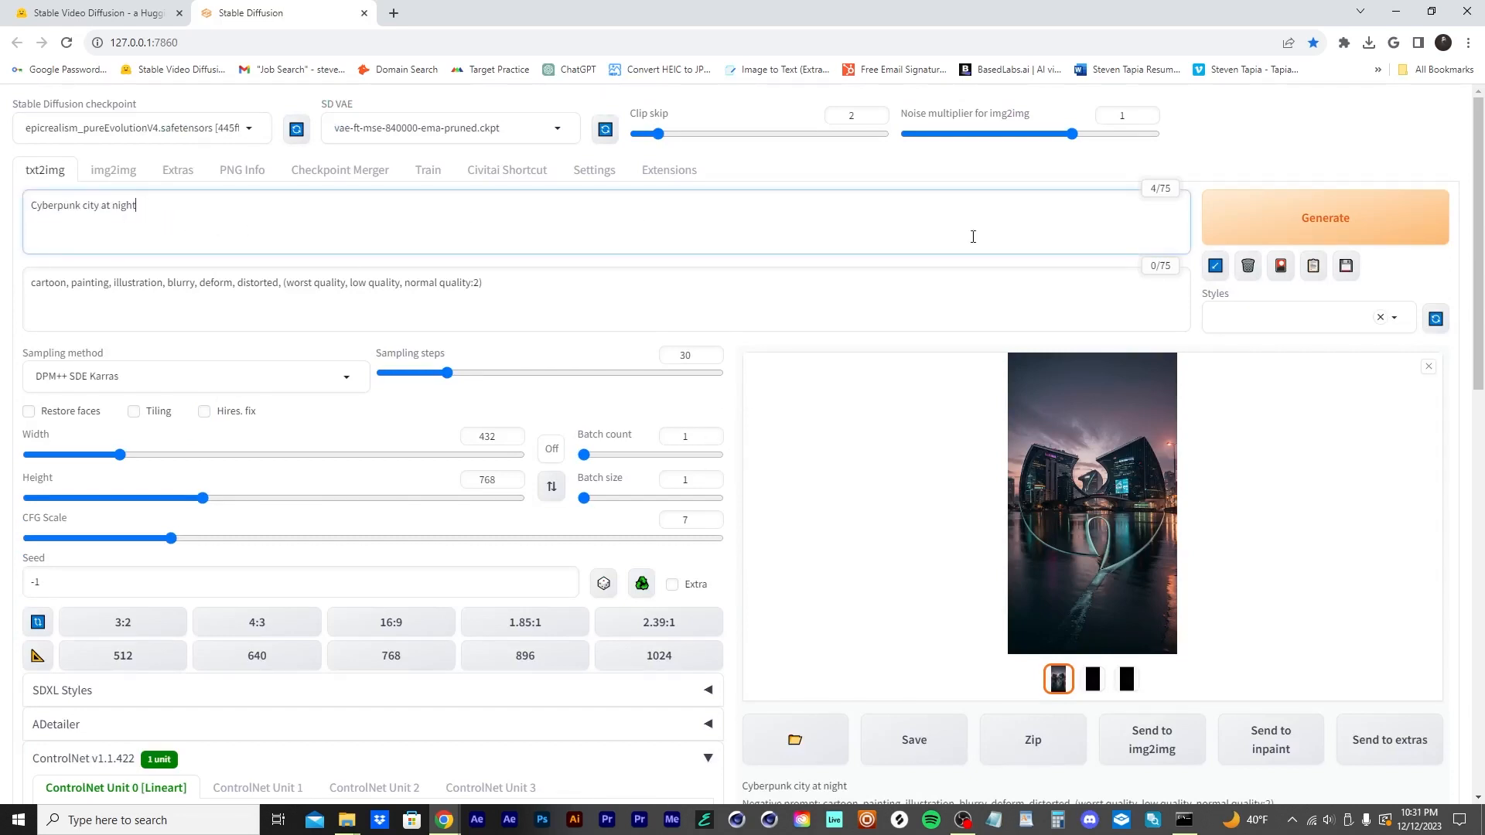
# - Generate a new cyberpunk city image with a random seed and inspect it at full size
pyautogui.click(1302, 227)
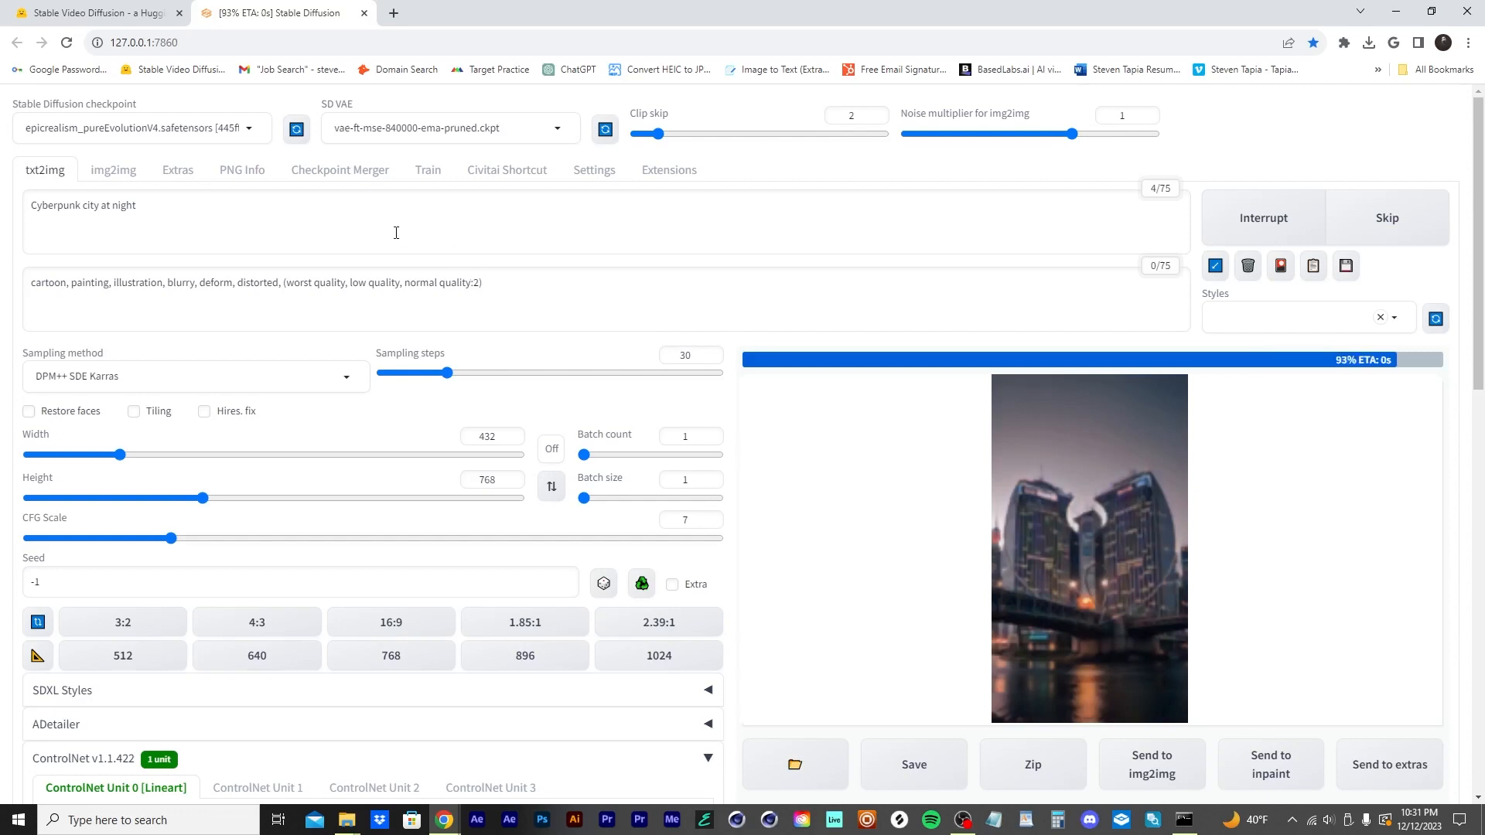
pyautogui.click(1069, 517)
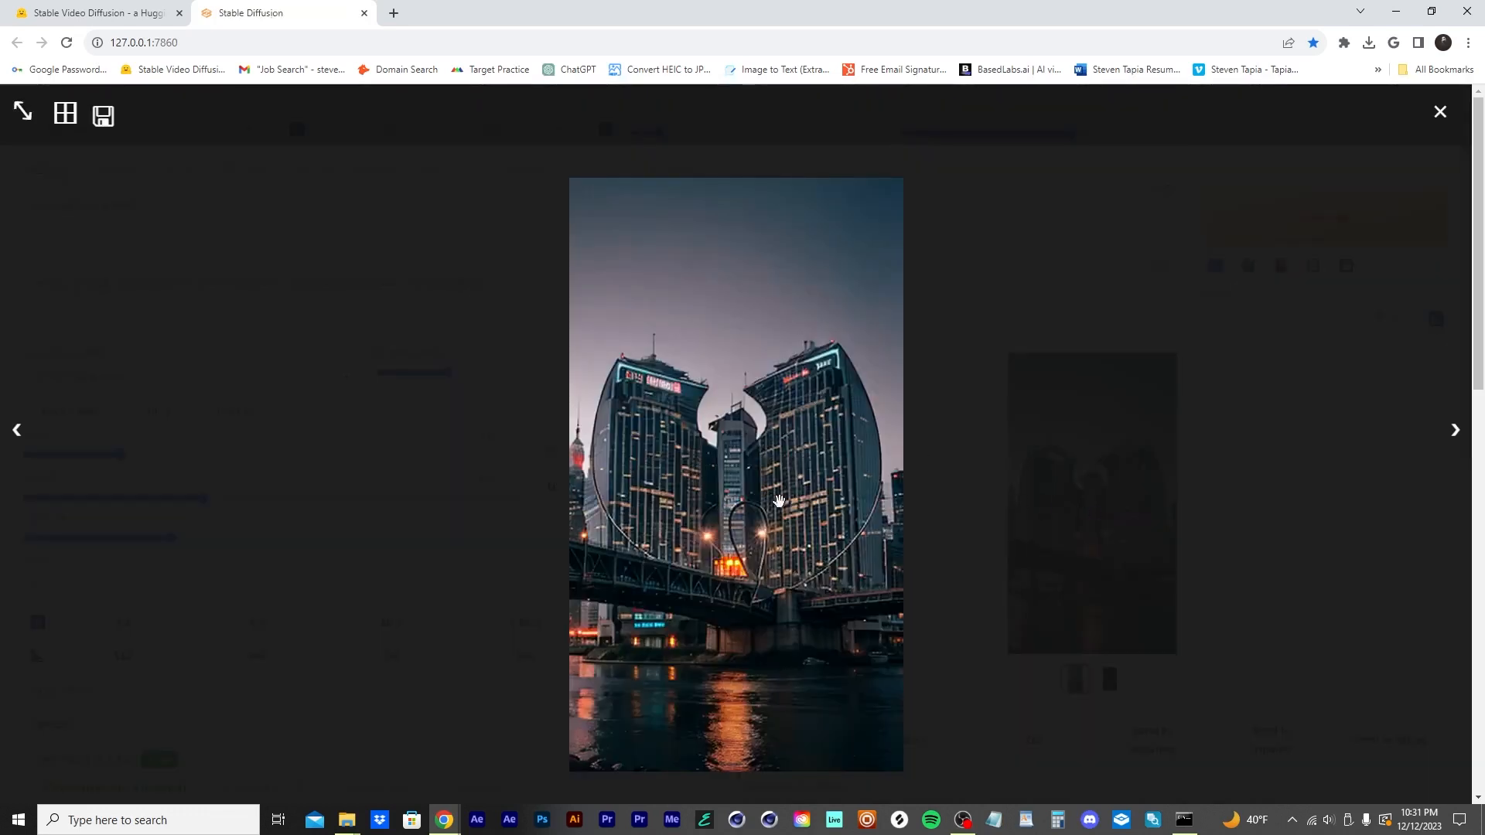
pyautogui.click(1258, 518)
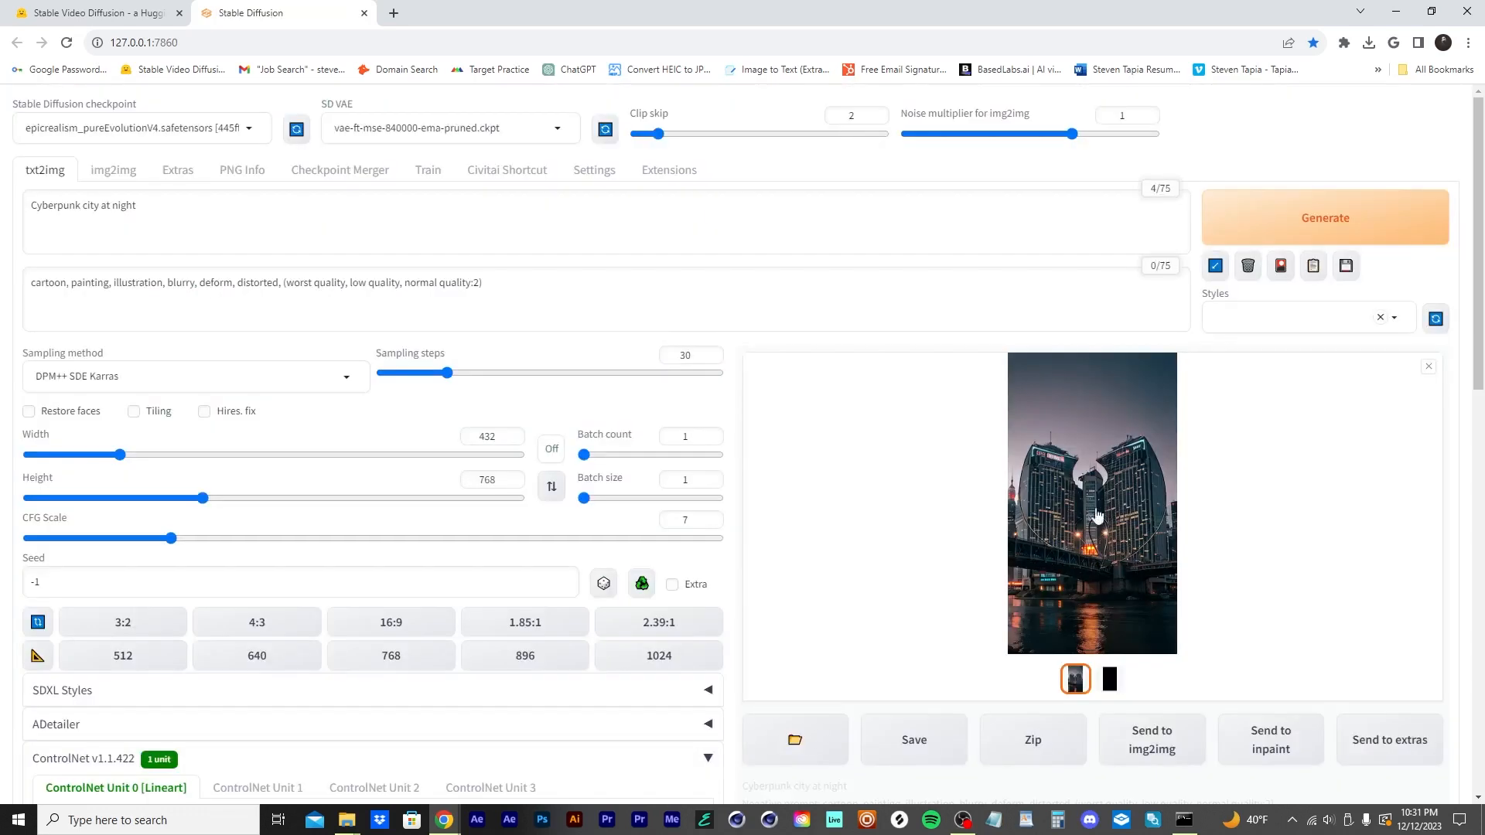
# - Generate another variation from the same prompt and settings, and view the result in the full-size viewer
pyautogui.click(1309, 243)
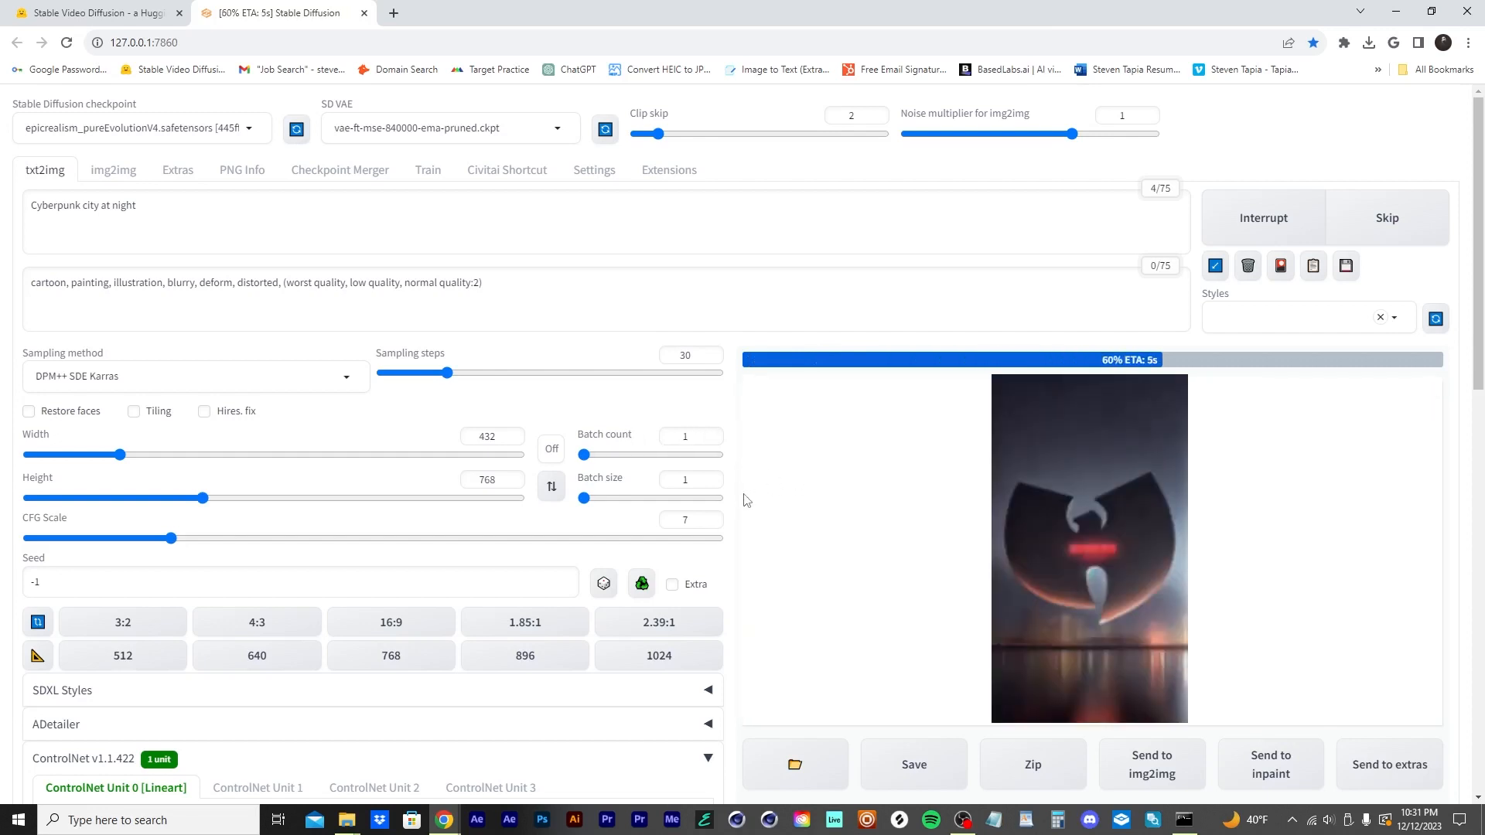
pyautogui.click(1069, 512)
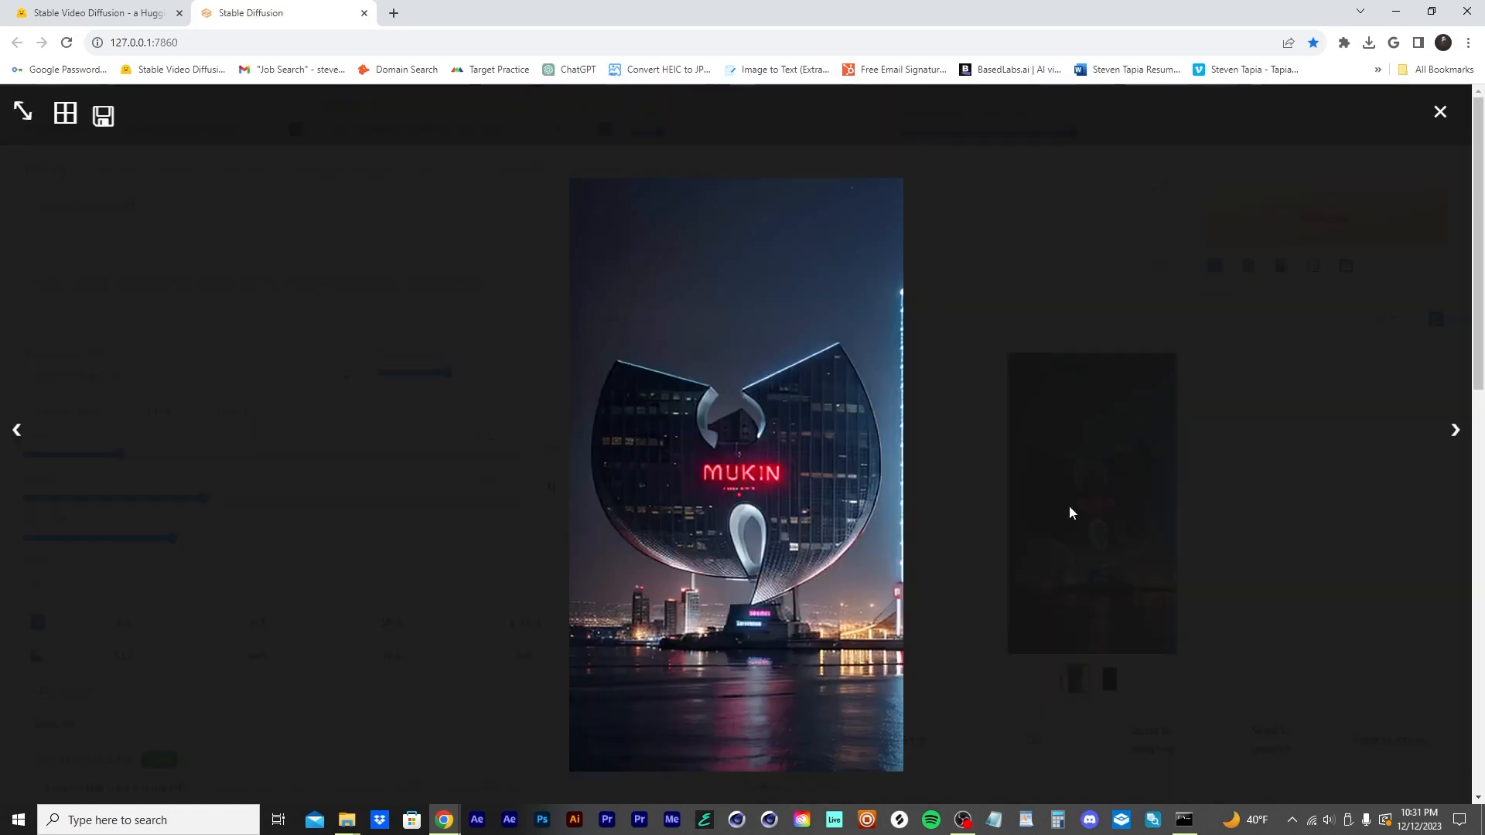
pyautogui.click(922, 505)
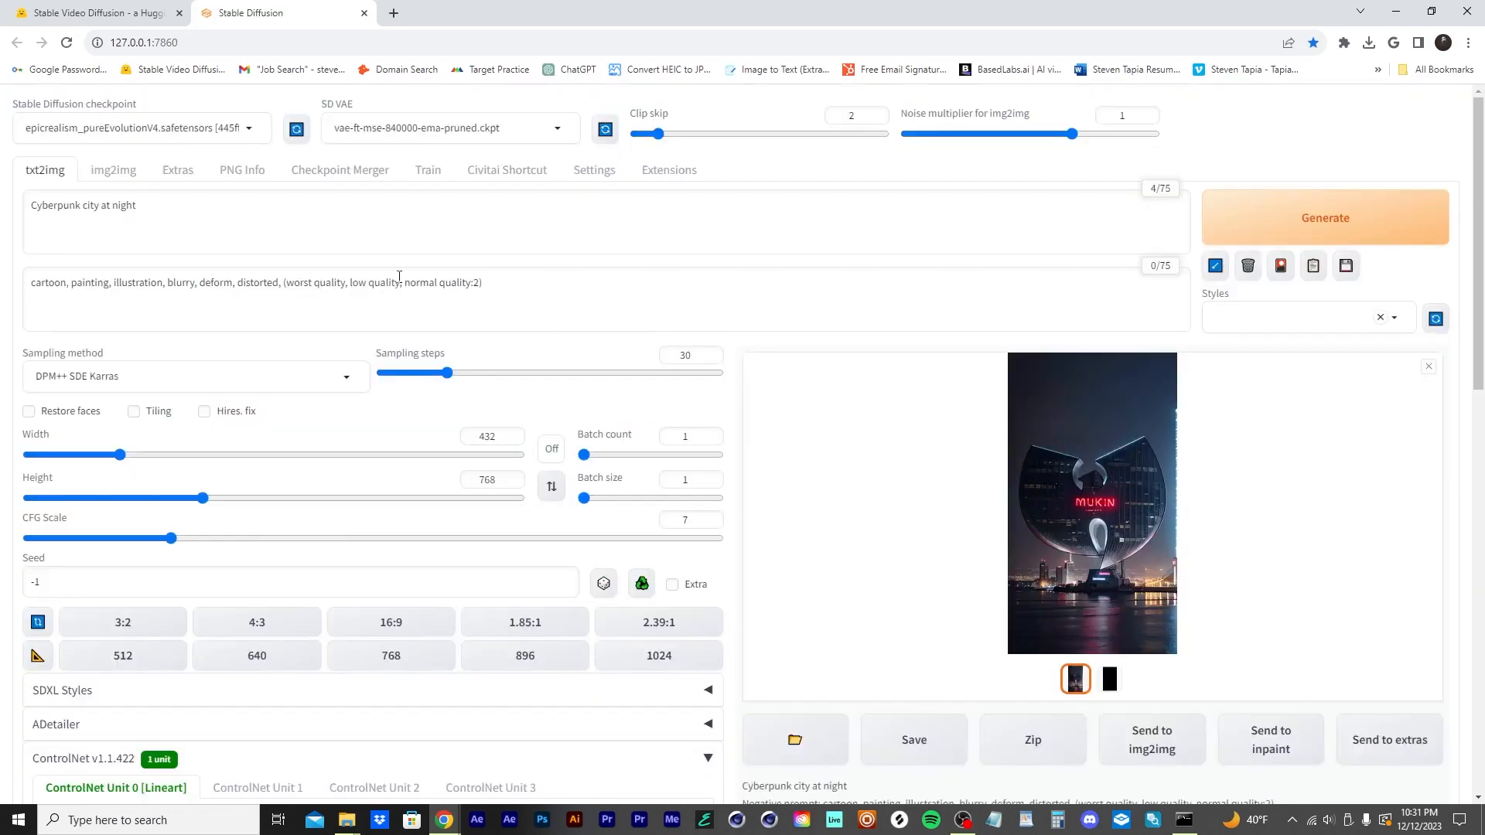
# - Add "aerial" to the start of the prompt "Cyberpunk city at night", generate the image and check it at full size
pyautogui.click(33, 211)
pyautogui.write('aerial')
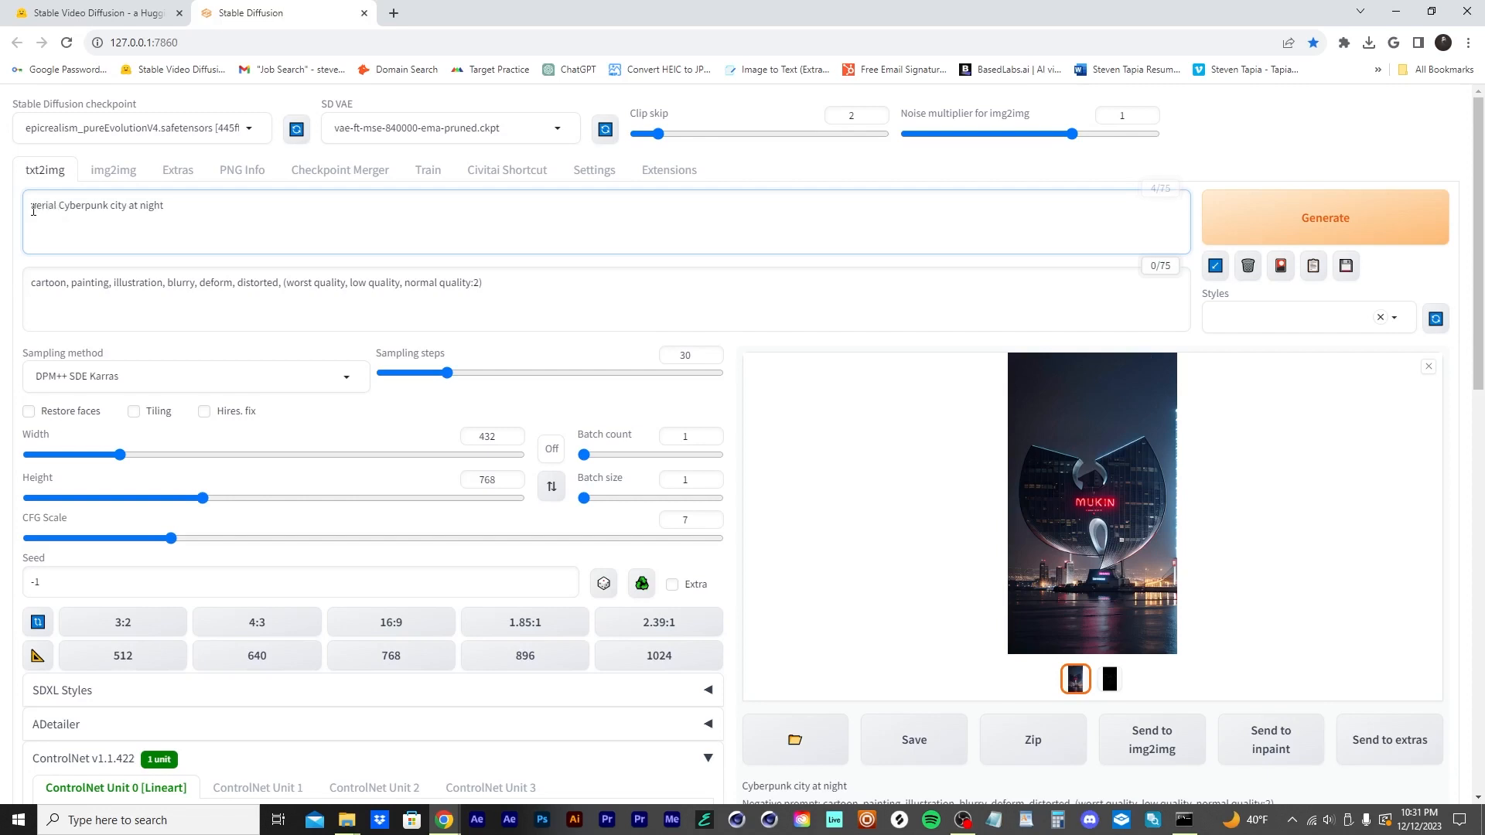
pyautogui.hotkey('ctrl', 'Return')
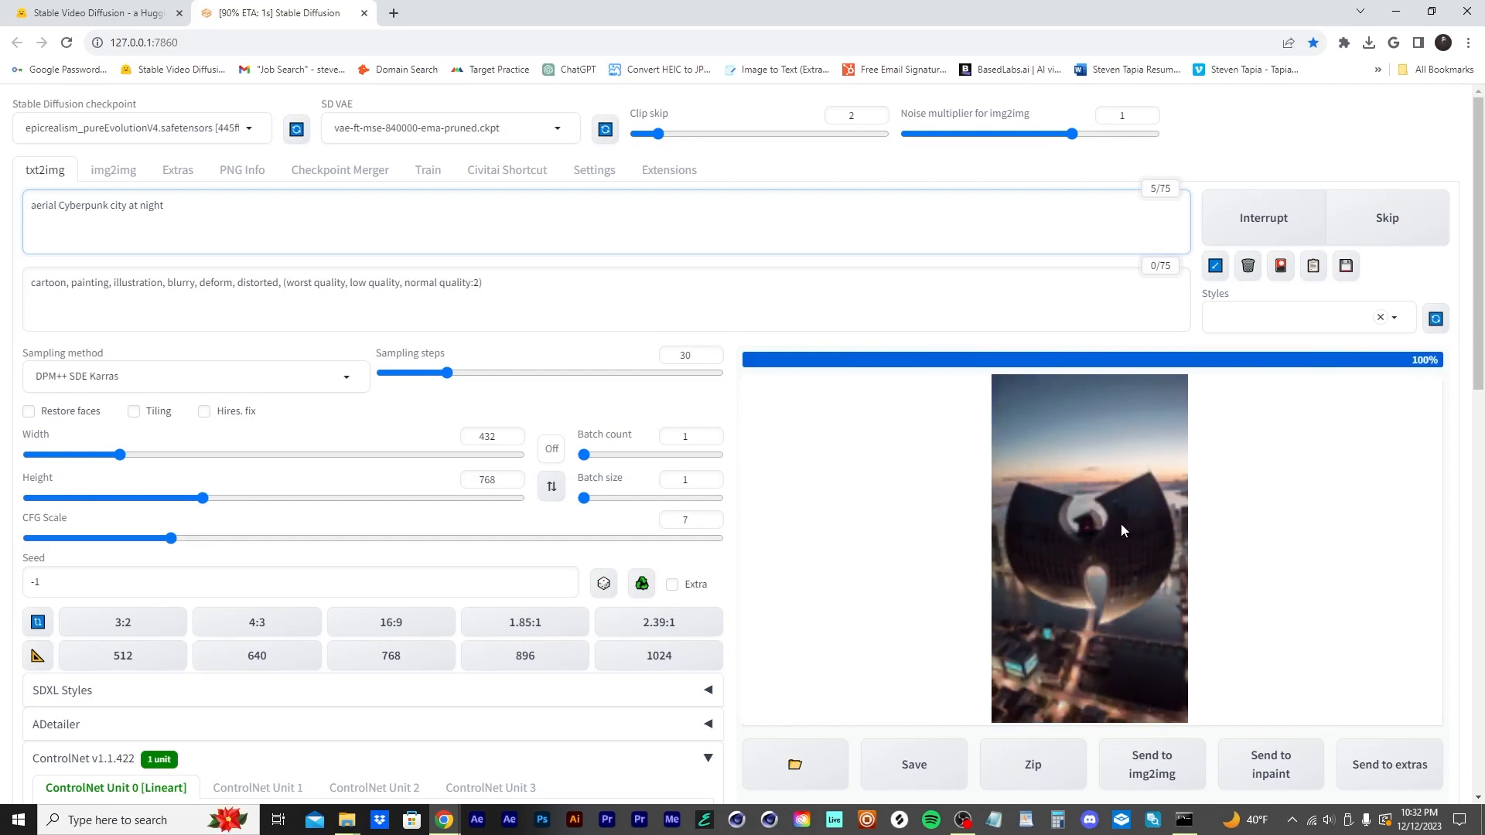
pyautogui.click(1101, 513)
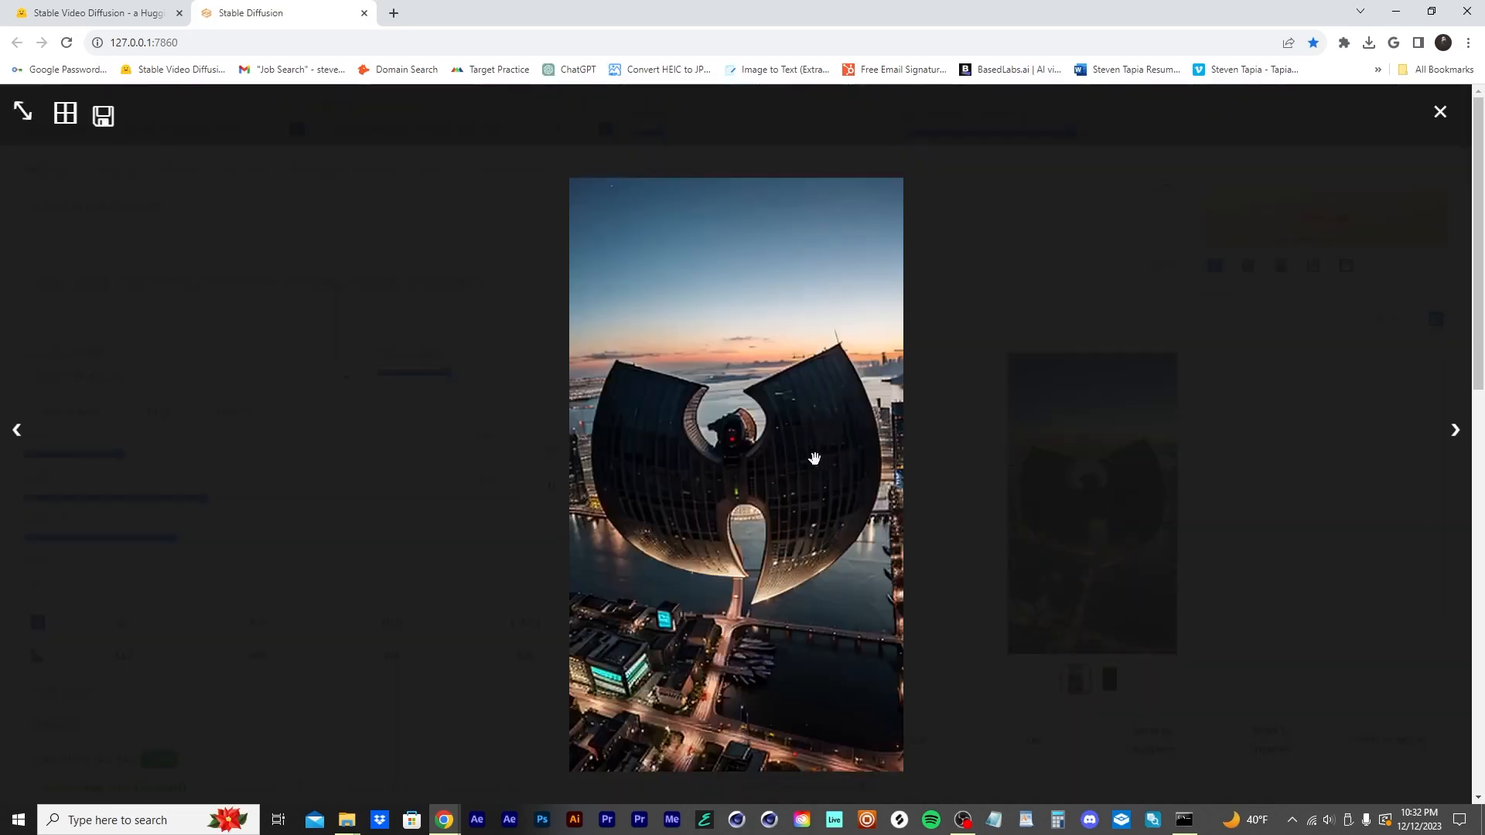
pyautogui.click(1042, 535)
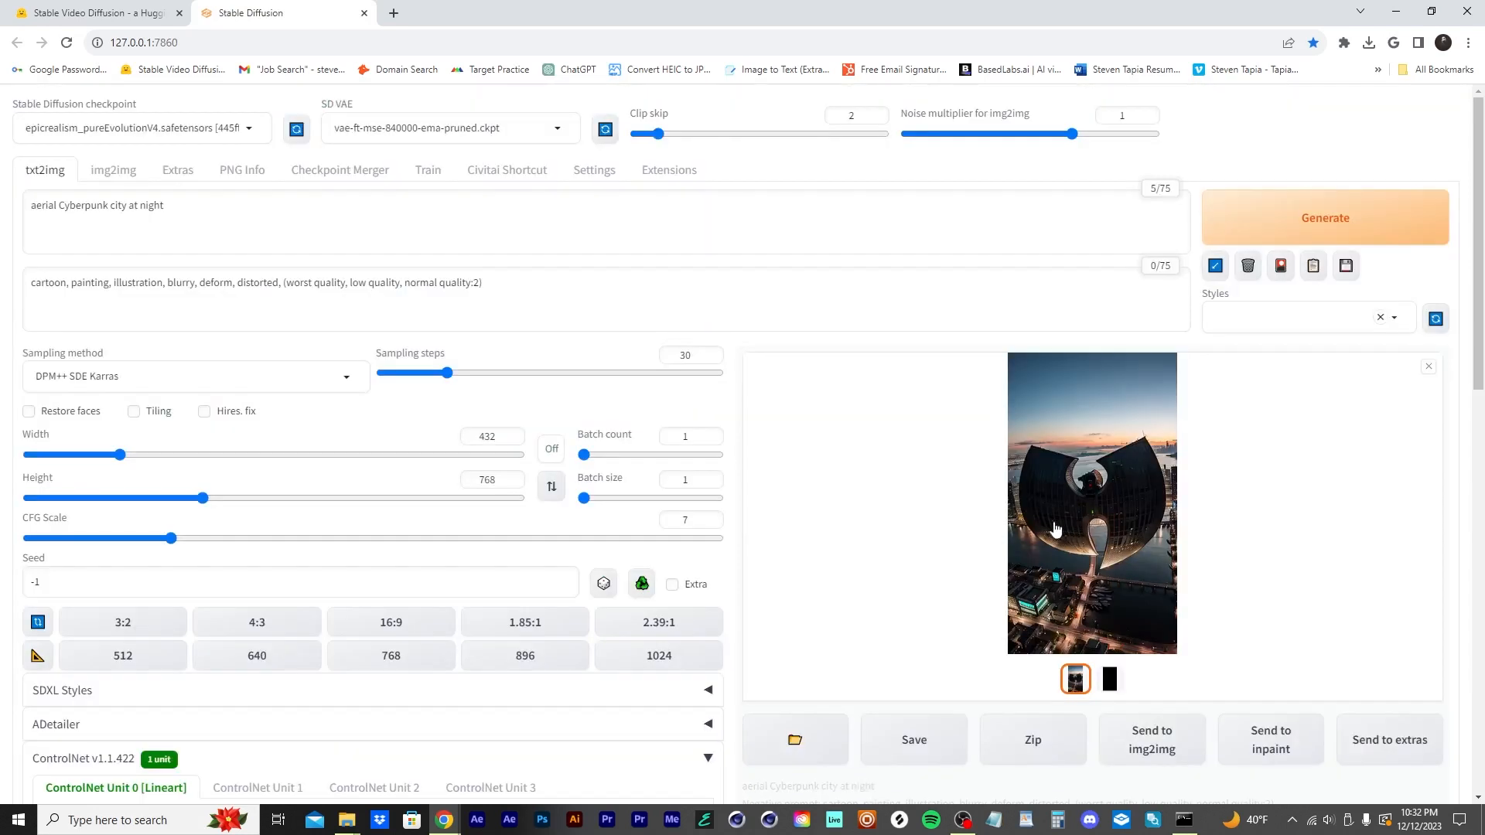
# - Generate another image from the unchanged "aerial Cyberpunk city at night" prompt and check it in the full-size viewer
pyautogui.click(177, 212)
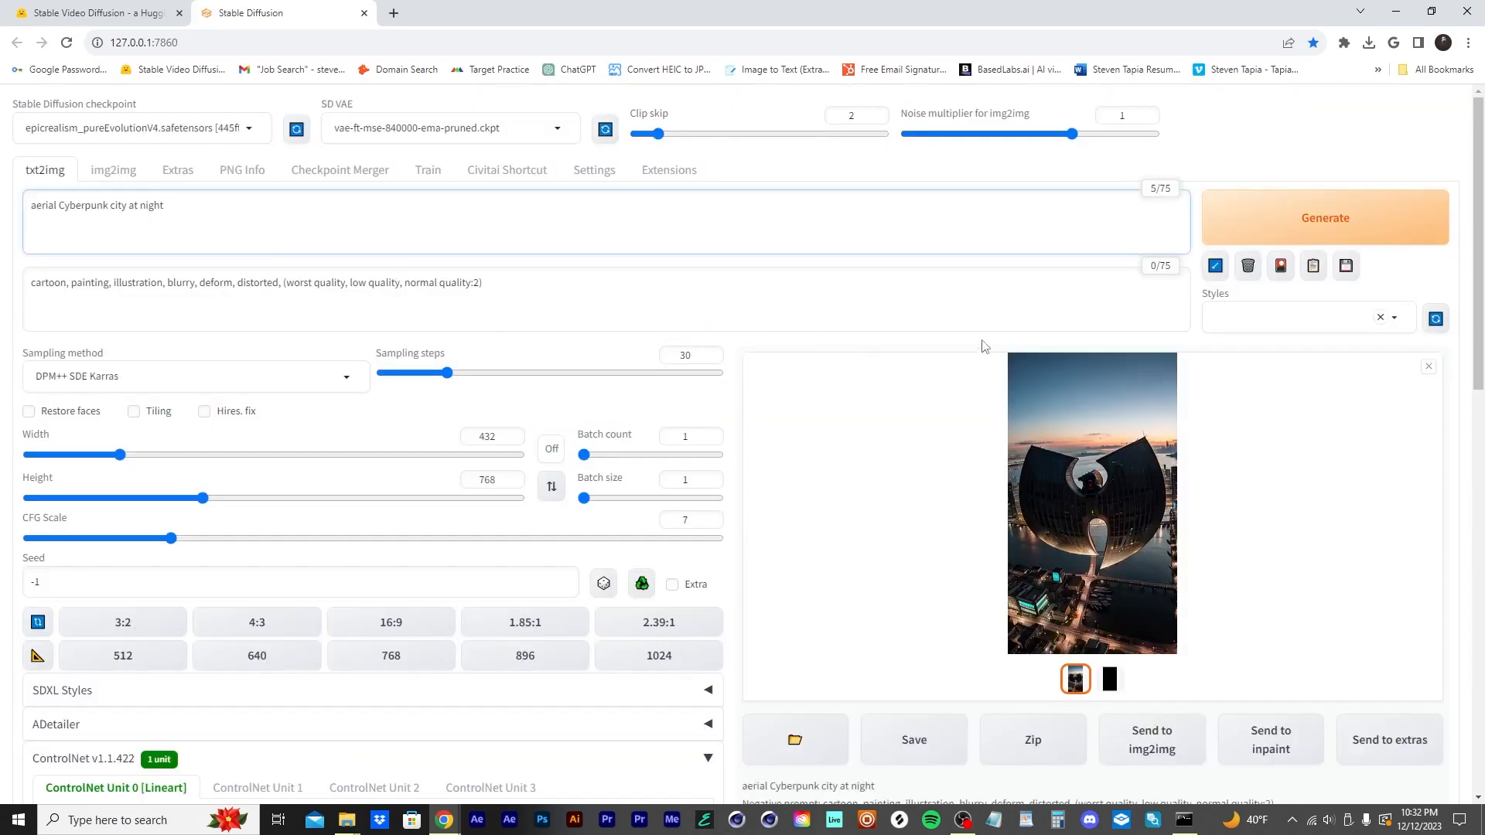
pyautogui.hotkey('ctrl', 'Return')
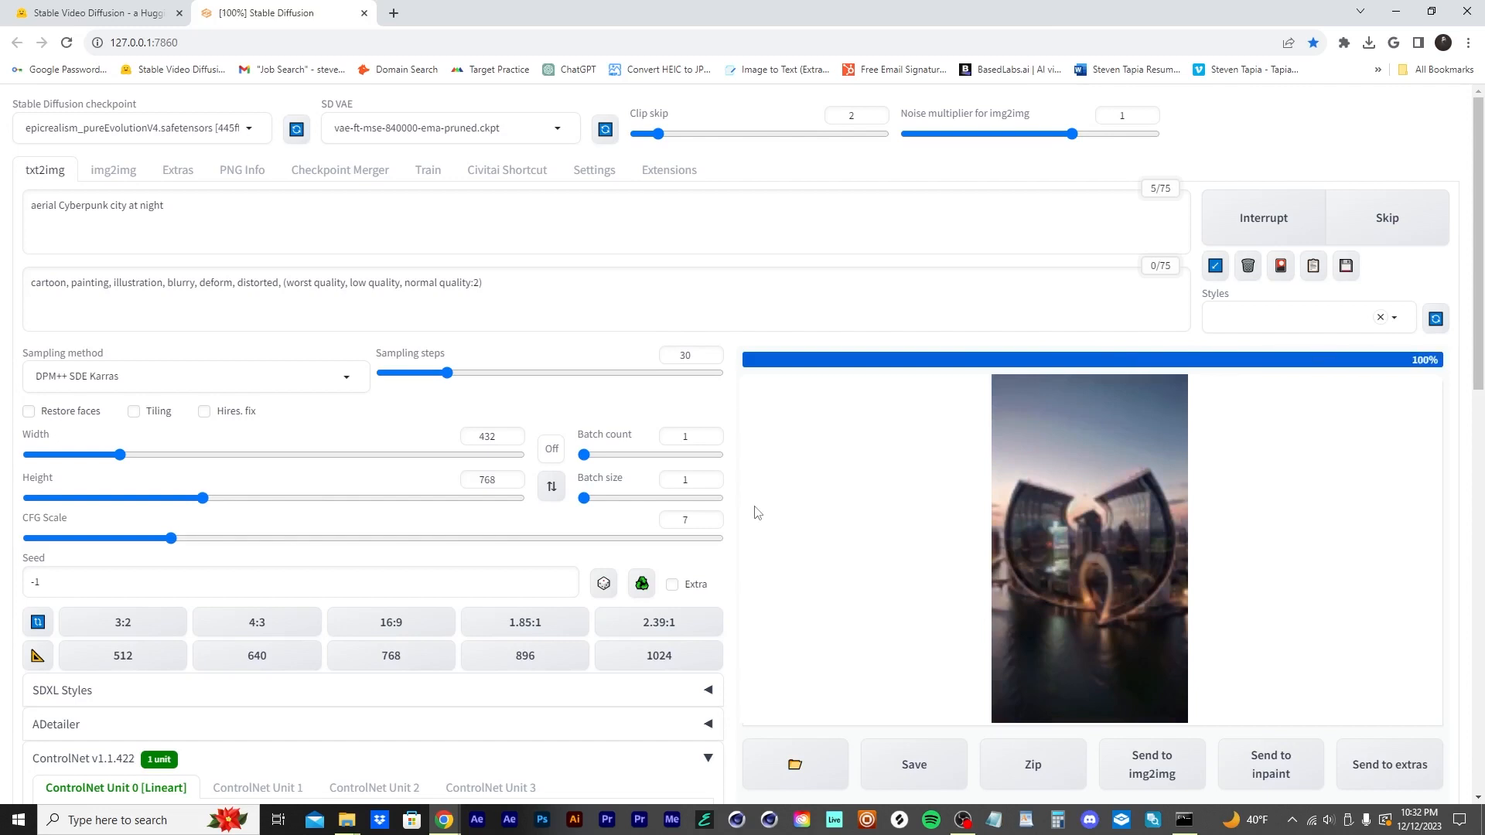
pyautogui.click(1107, 519)
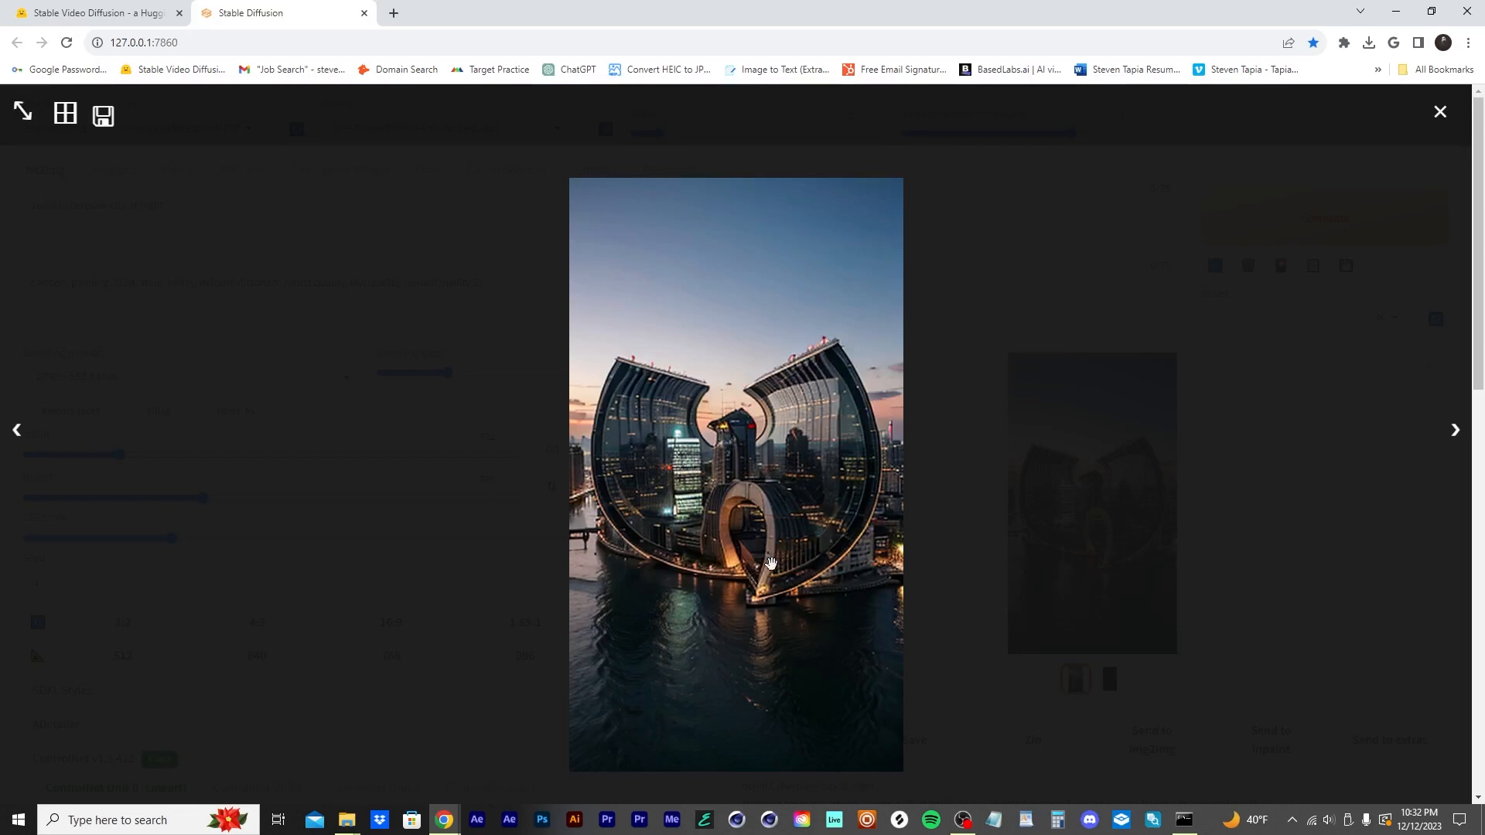
pyautogui.click(940, 492)
# - Enable Hires. fix, reuse the seed of the last image and generate its upscaled version
pyautogui.click(205, 412)
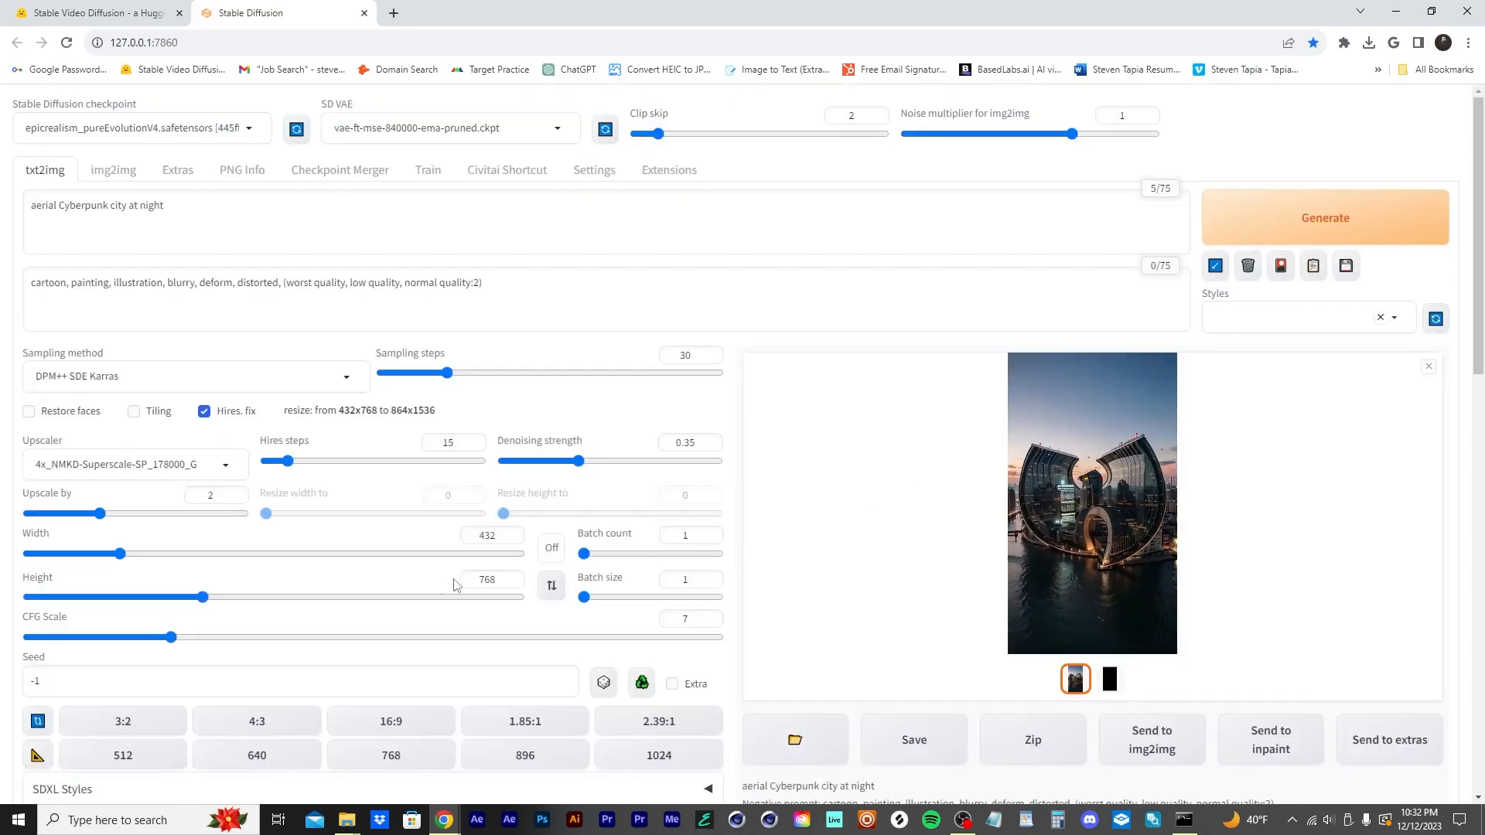
pyautogui.click(643, 684)
pyautogui.click(1342, 225)
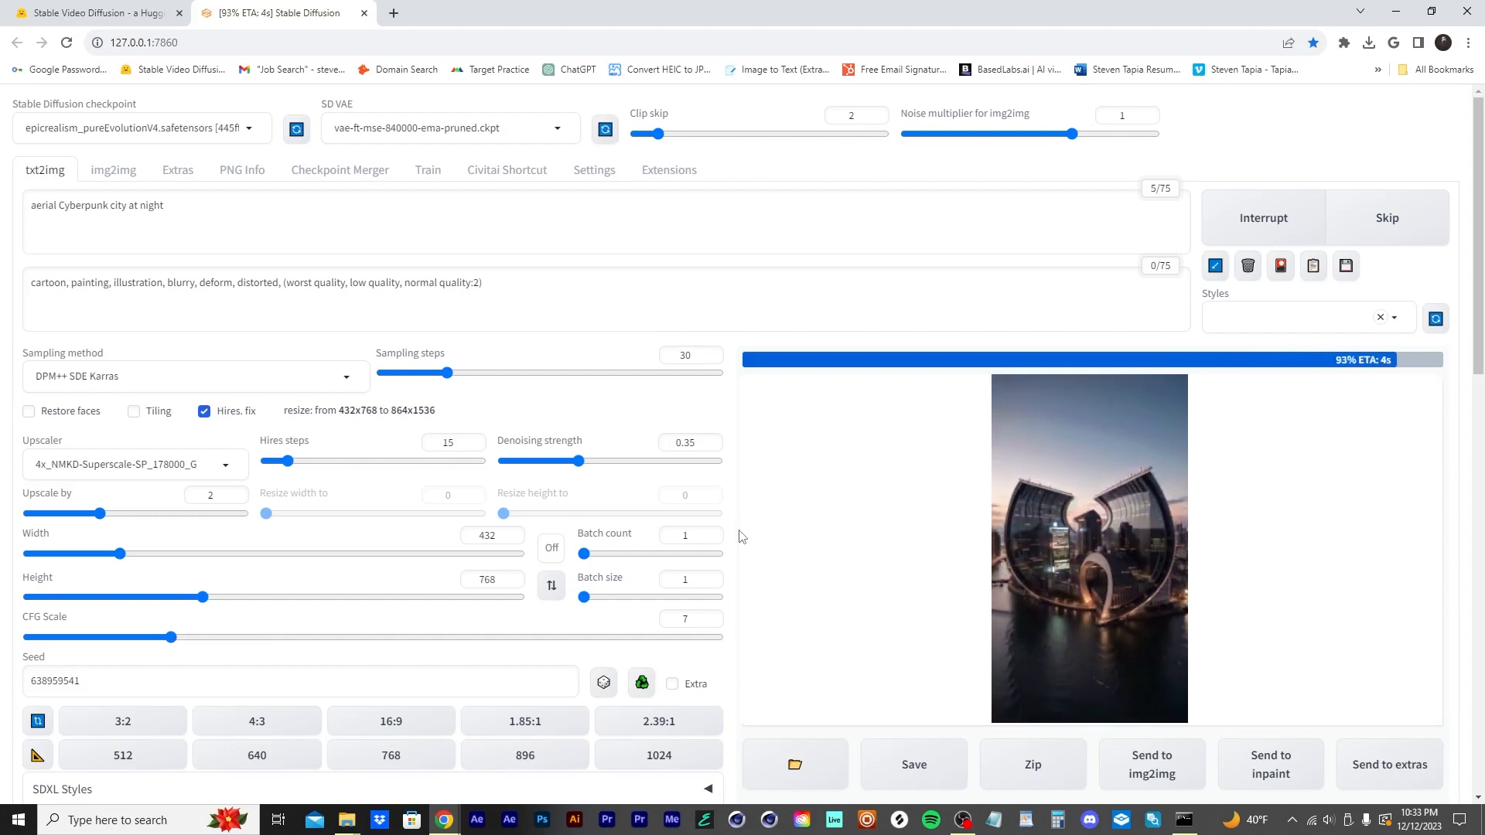
# - Examine the upscaled aerial city image at full size, checking the building details and how the logo reads from a distance
pyautogui.click(1128, 509)
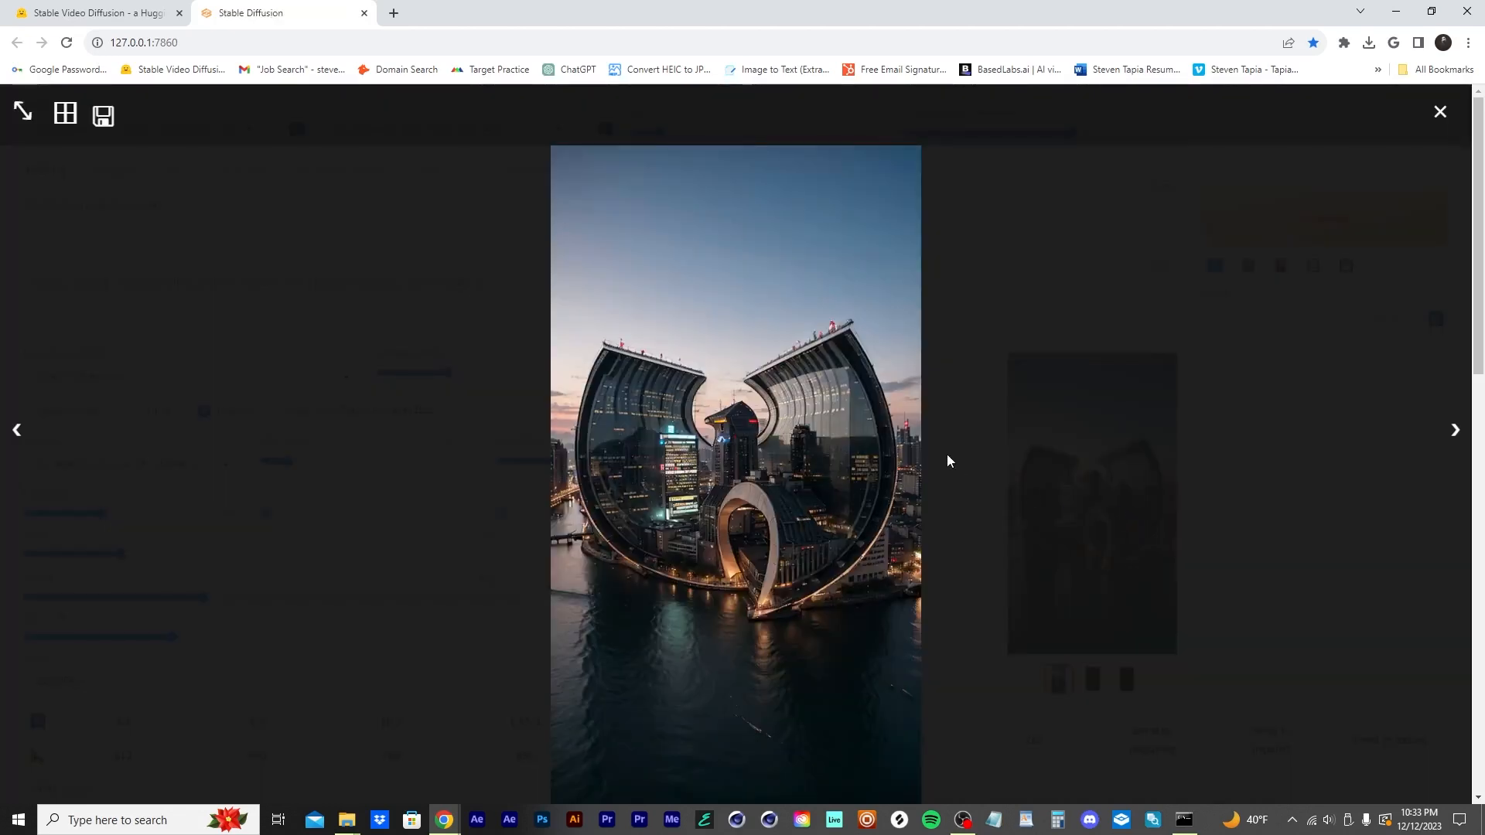
pyautogui.scroll(12, 779, 477)
pyautogui.scroll(-4, 779, 479)
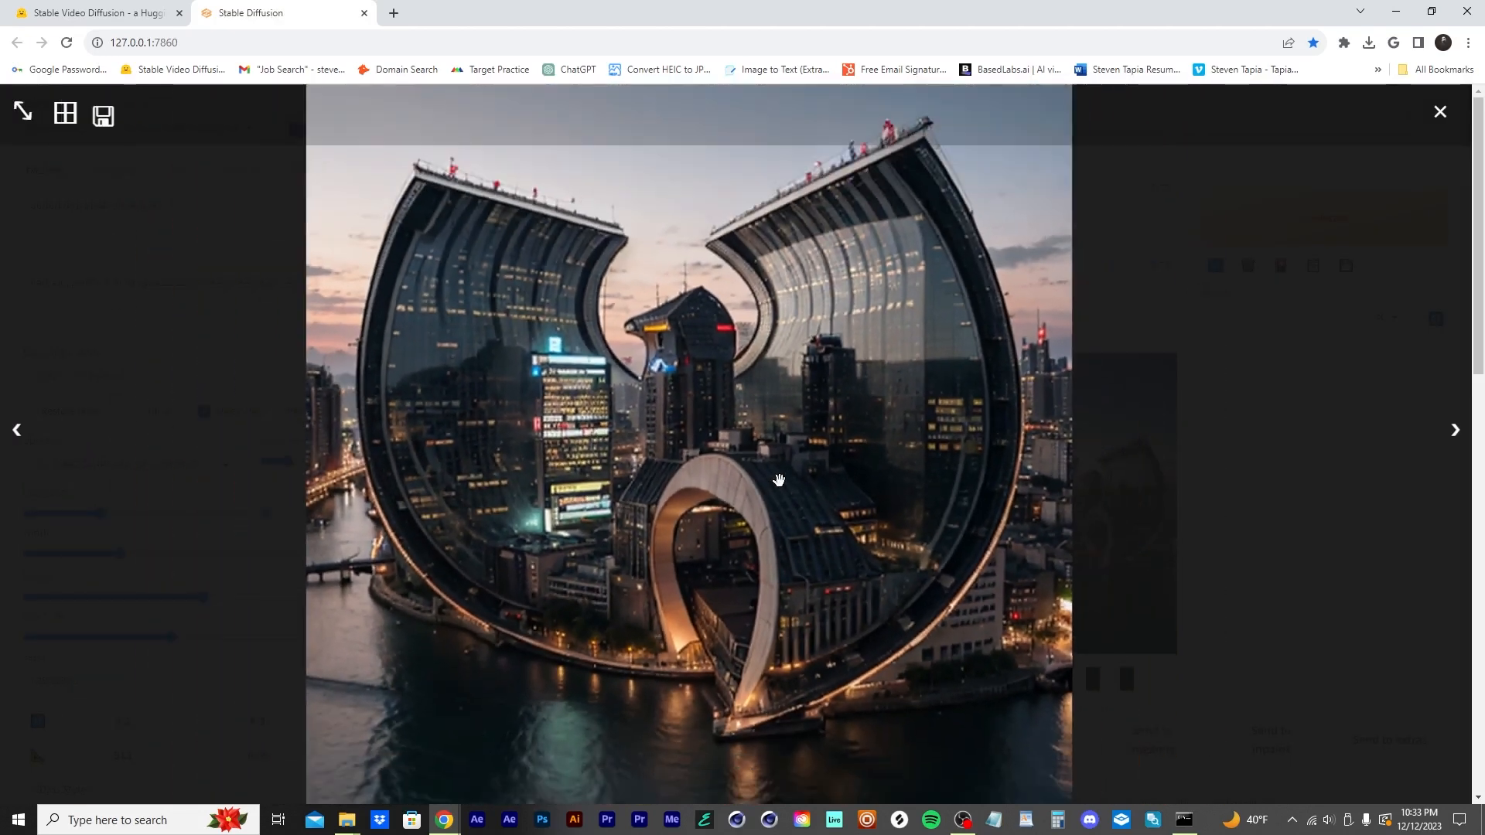
pyautogui.scroll(-6, 779, 480)
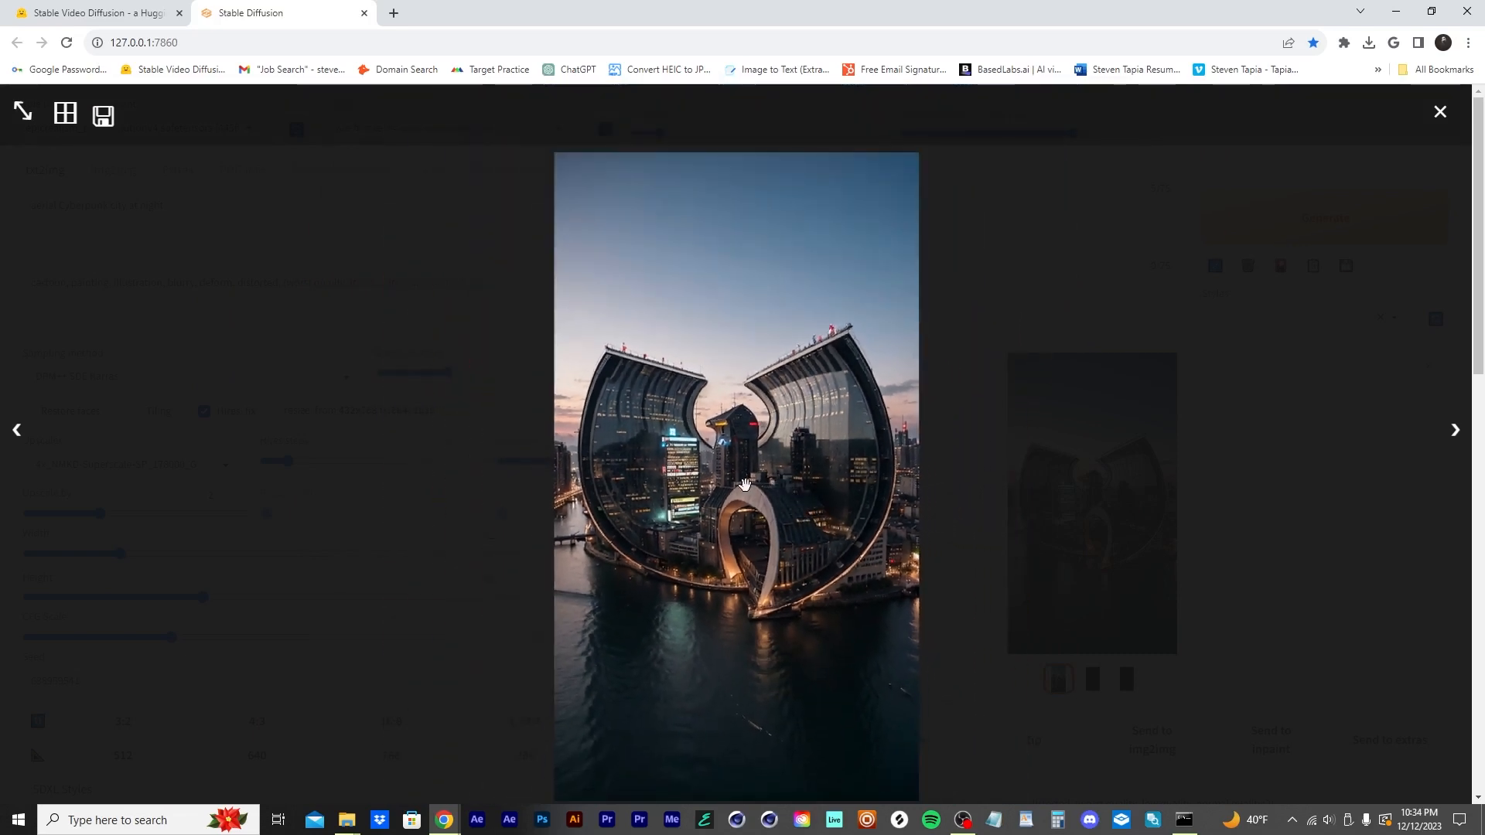
pyautogui.scroll(-2, 746, 485)
pyautogui.scroll(4, 762, 542)
pyautogui.scroll(-2, 762, 553)
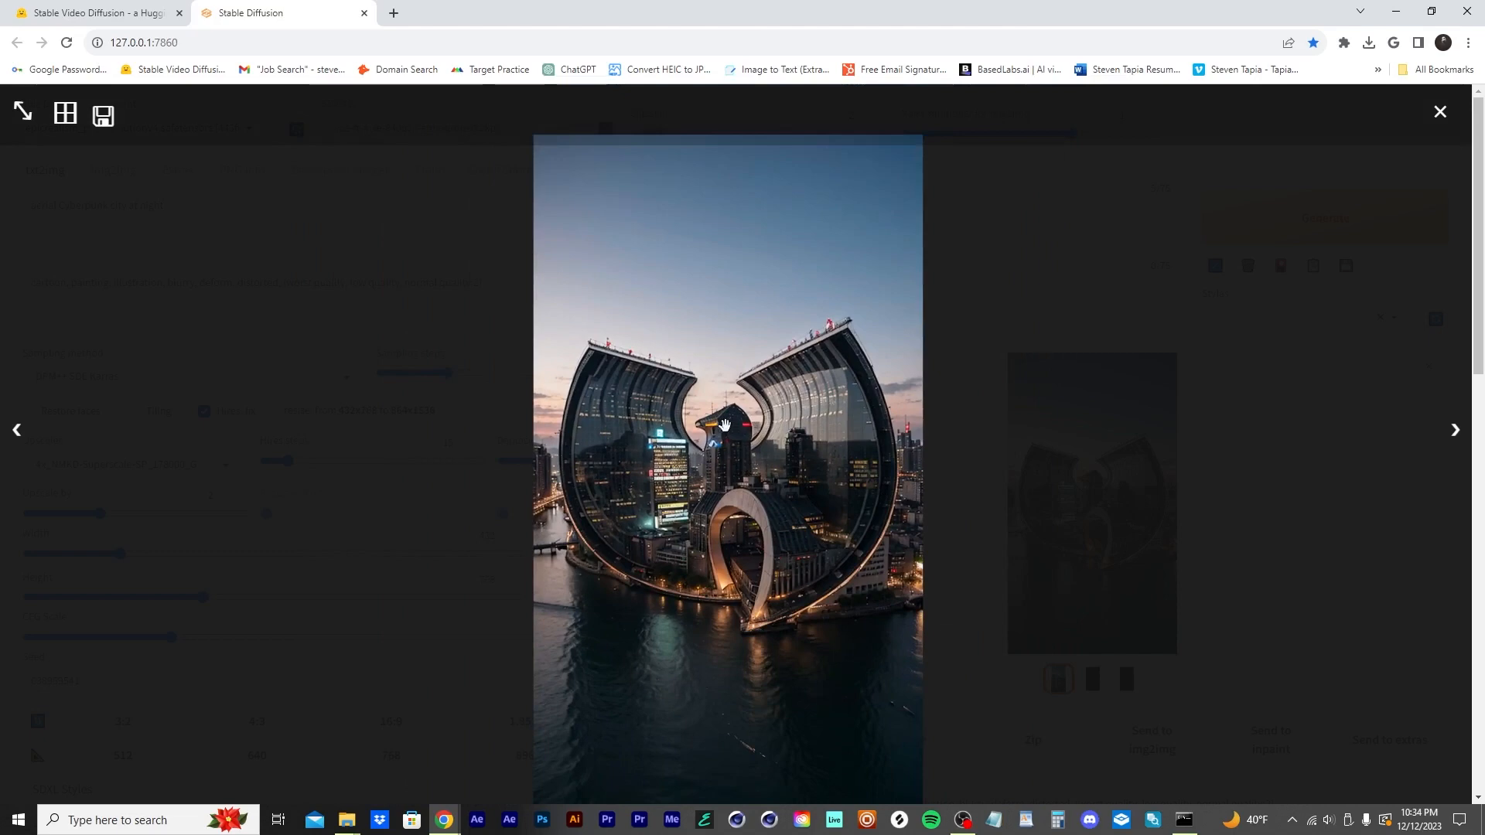
pyautogui.scroll(5, 754, 581)
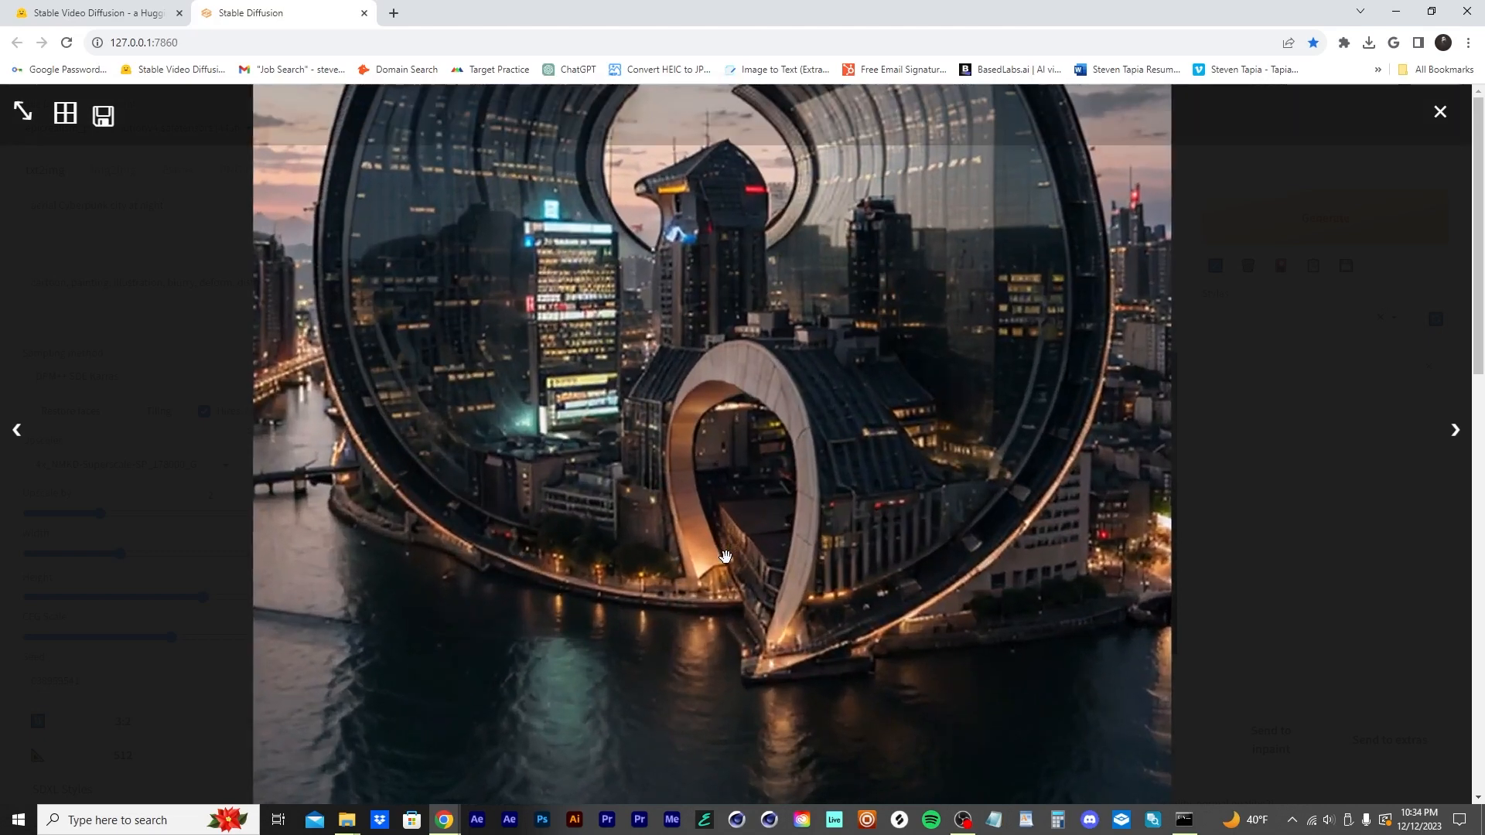
pyautogui.scroll(-2, 725, 557)
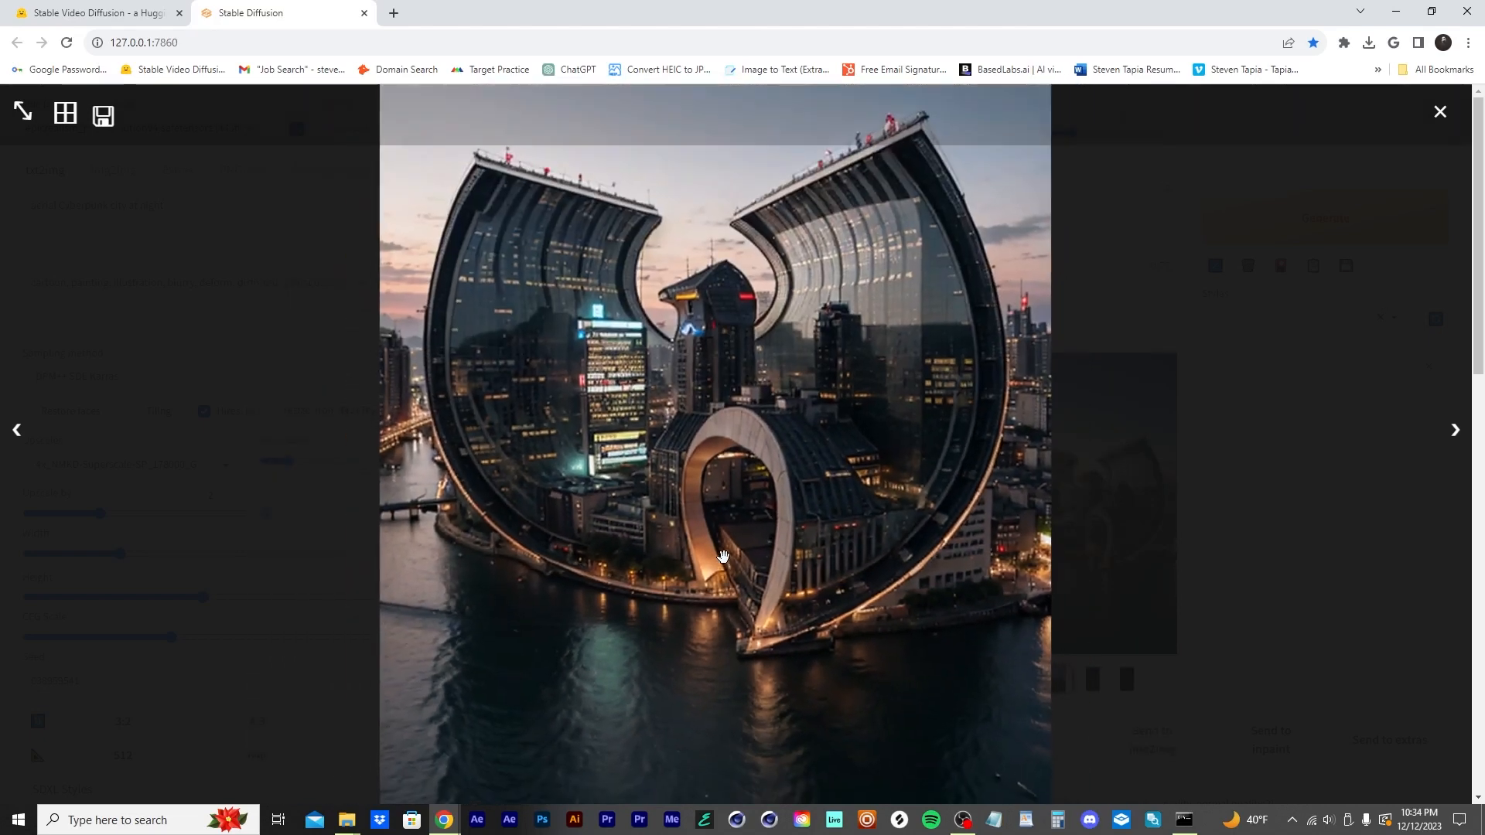
pyautogui.scroll(-4, 724, 557)
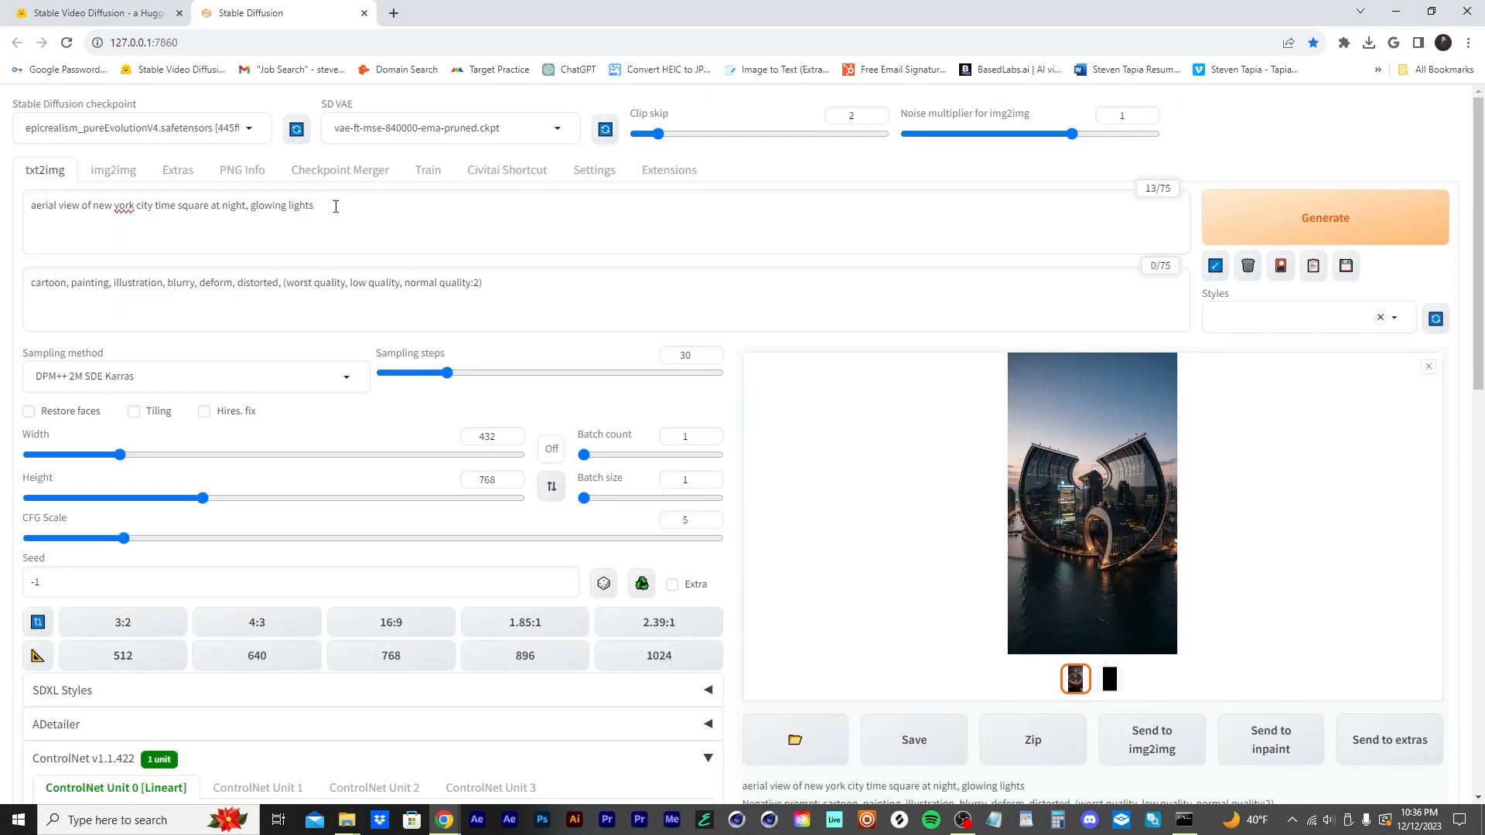
# - Replace the prompt with "golden shield, rustic", generate the image and view it at full size
pyautogui.moveTo(336, 206); pyautogui.dragTo(139, 206)
pyautogui.moveTo(139, 205); pyautogui.dragTo(94, 206)
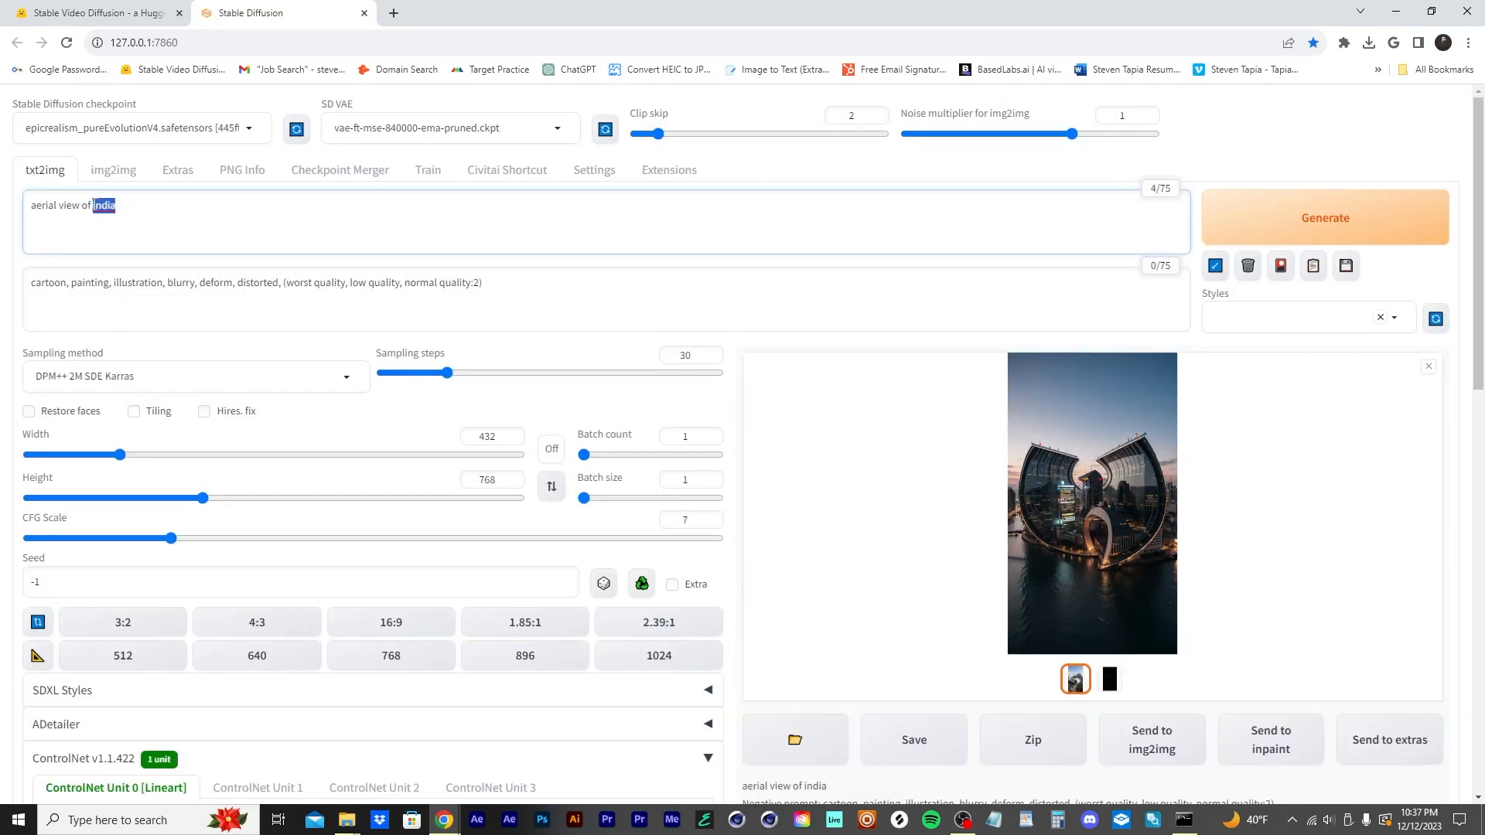
pyautogui.write('golden shield, rustic')
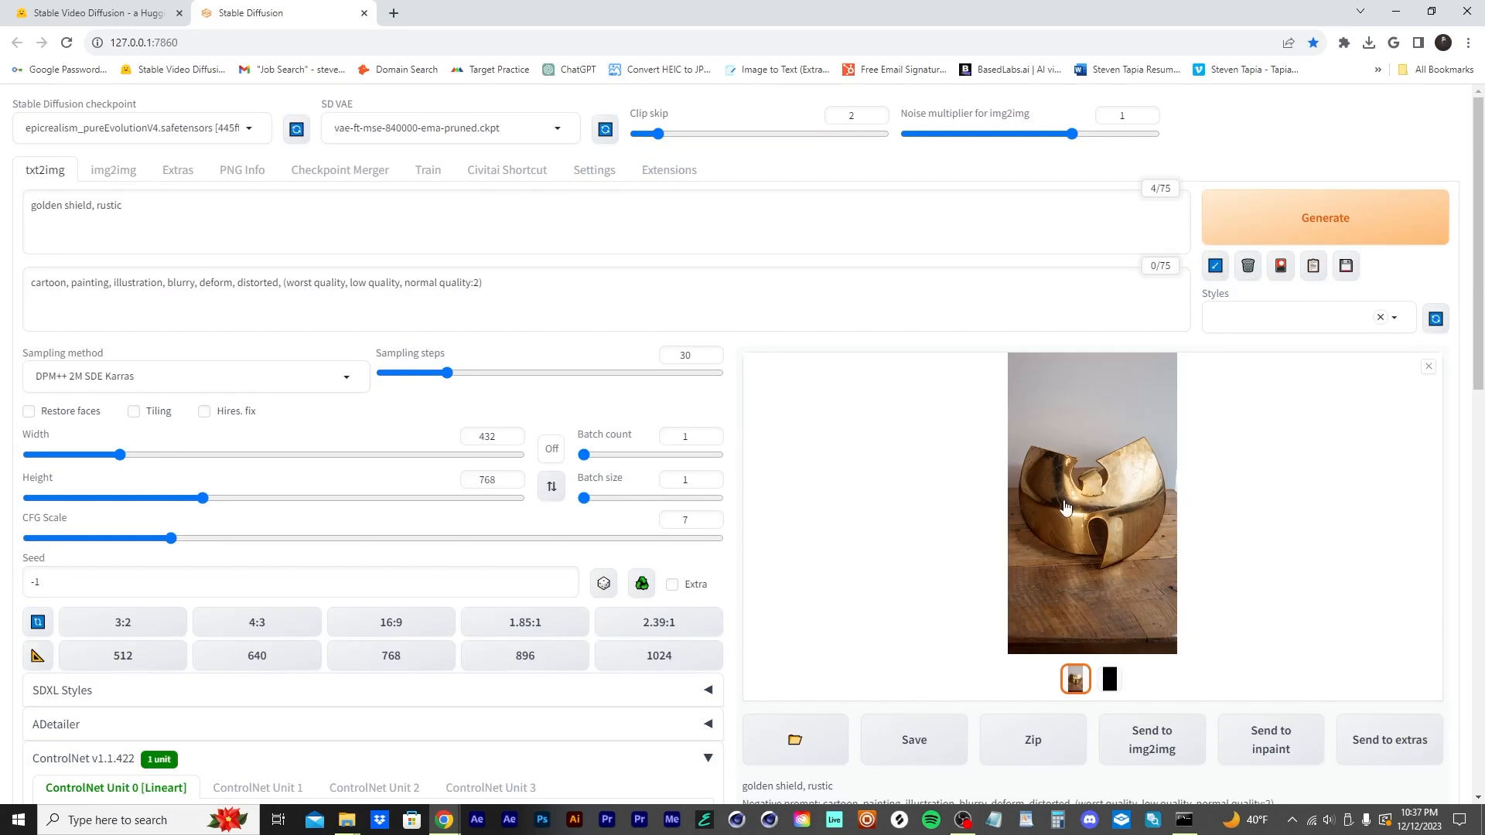
pyautogui.click(1055, 509)
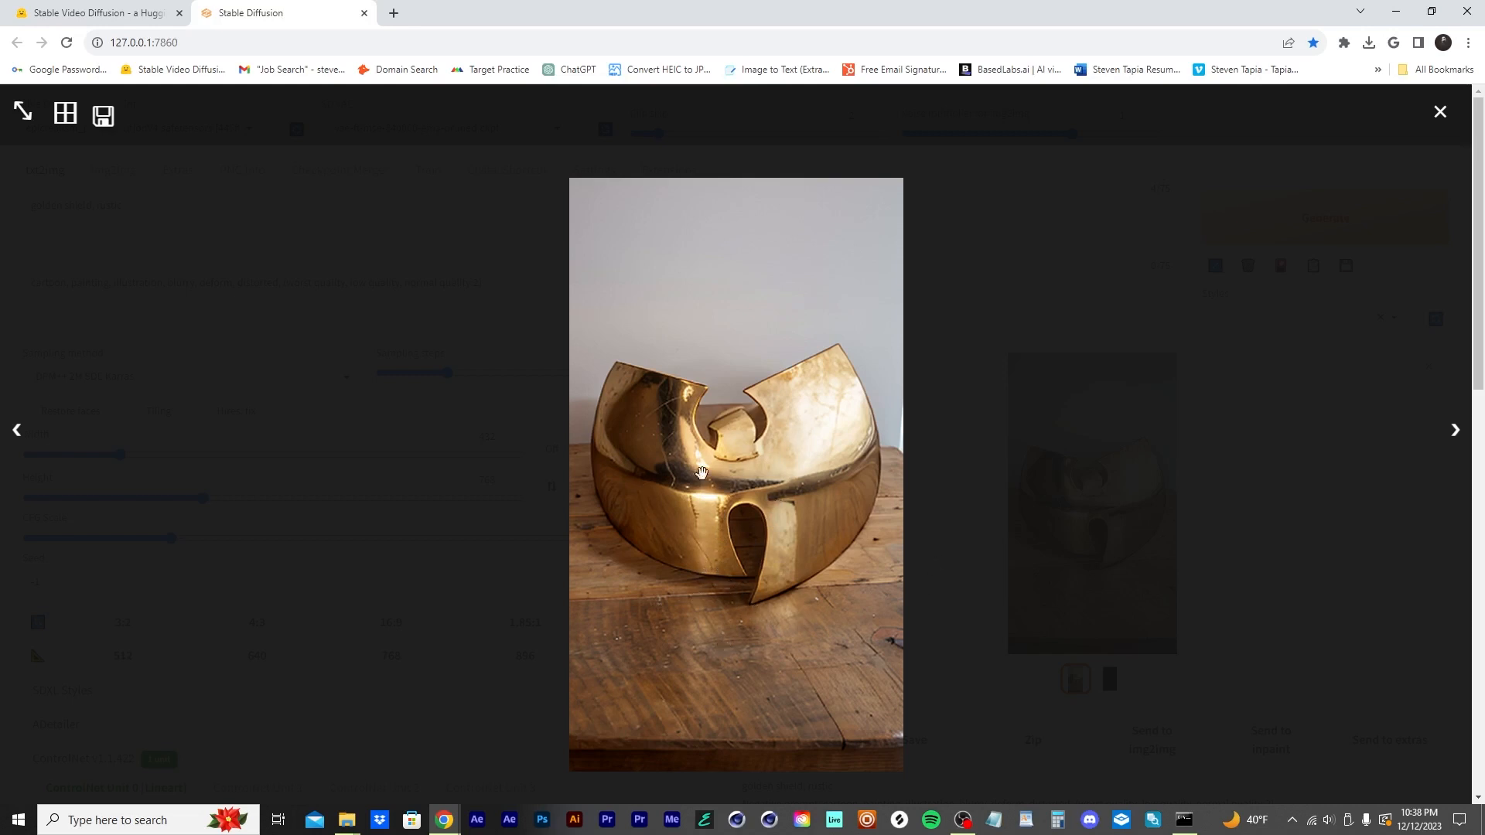
# - Replace the prompt with "chocolate bar, dripping, tasty", generate the image and open it at full size
pyautogui.click(137, 204)
pyautogui.moveTo(136, 204); pyautogui.dragTo(5, 213)
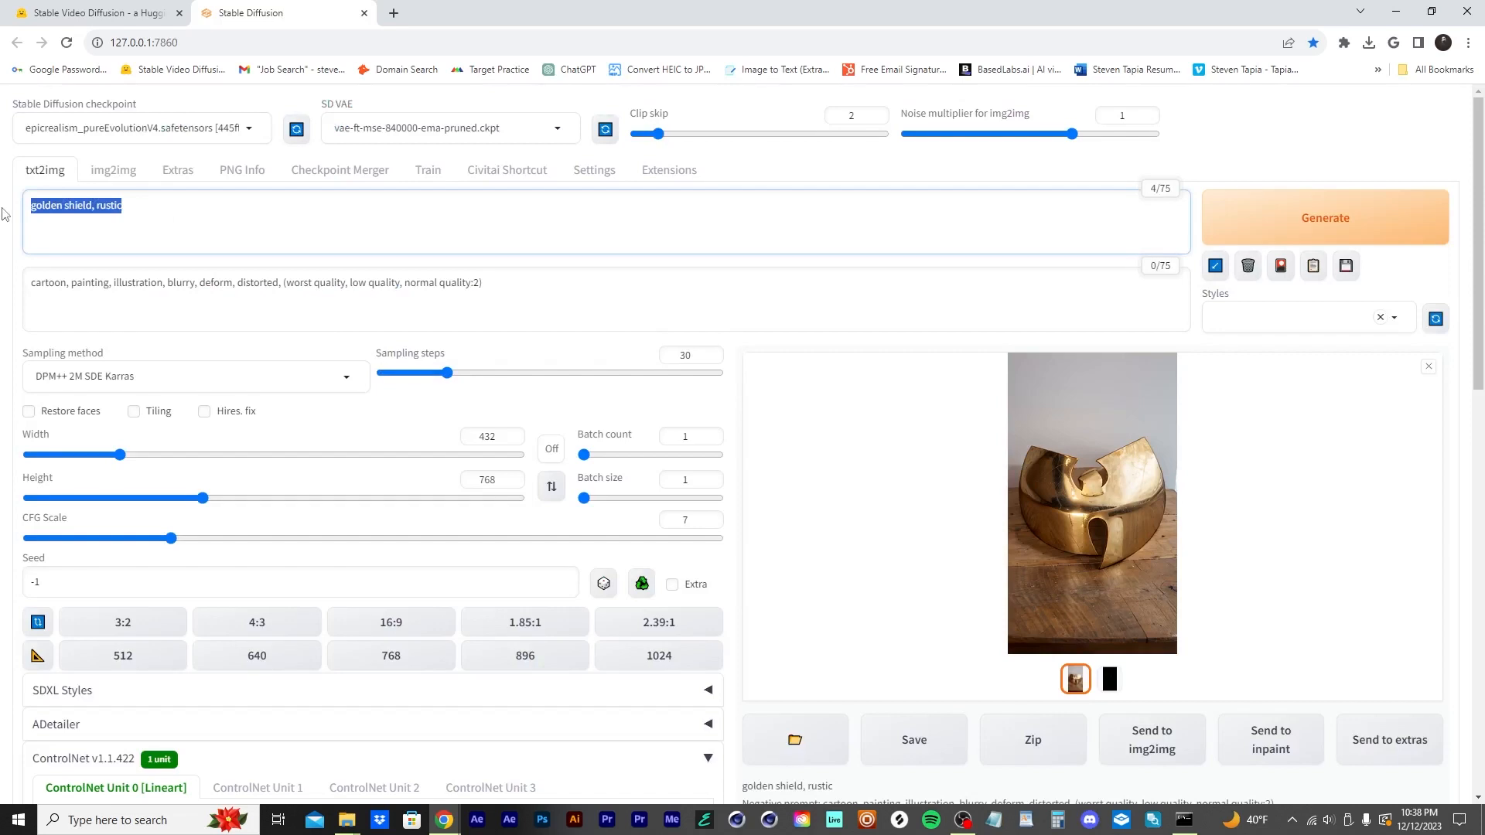
pyautogui.write('choco')
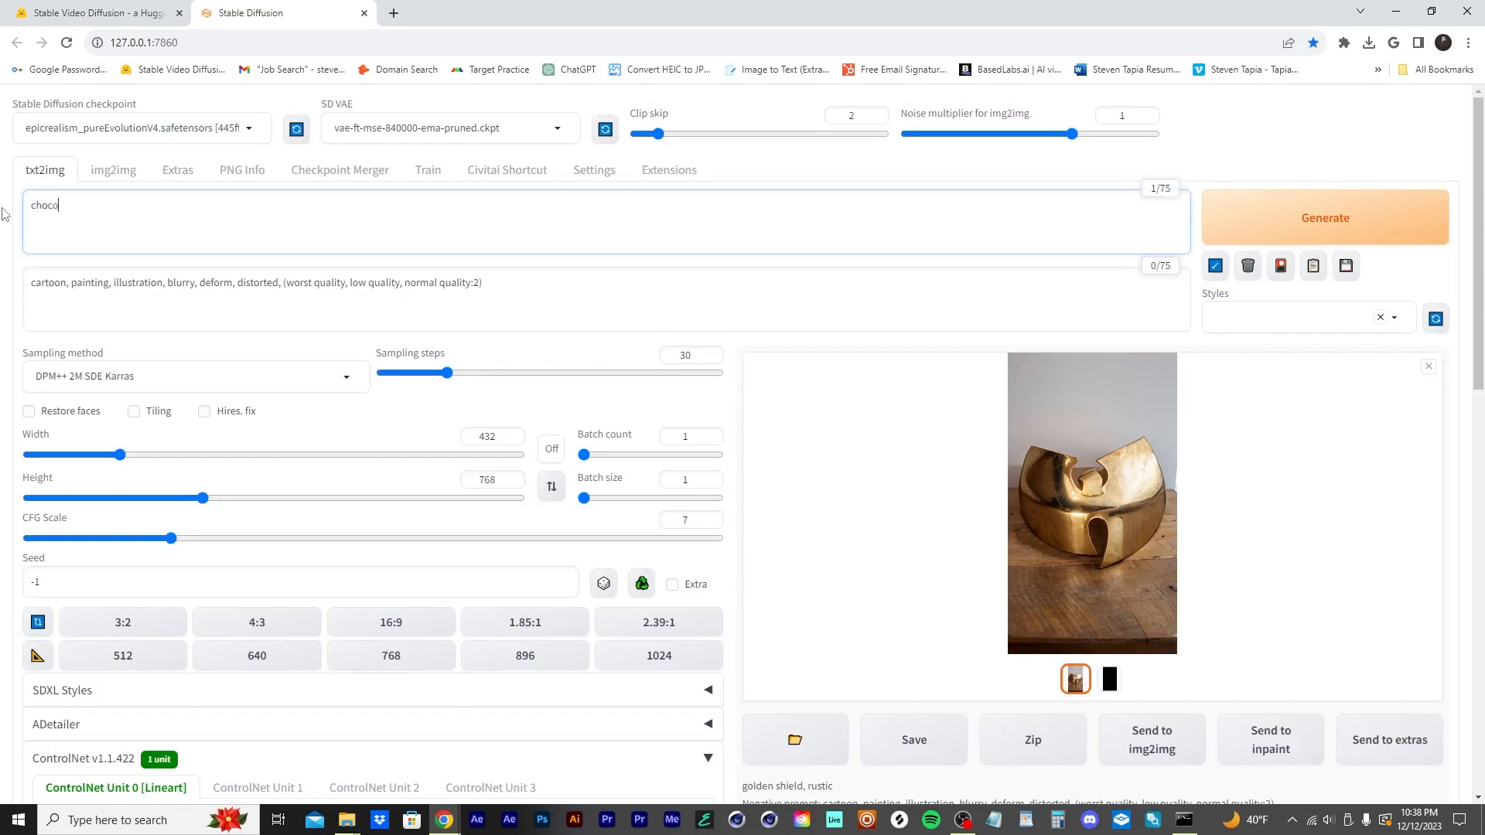
pyautogui.write('late bar, dripping, tasty')
pyautogui.hotkey('ctrl', 'Return')
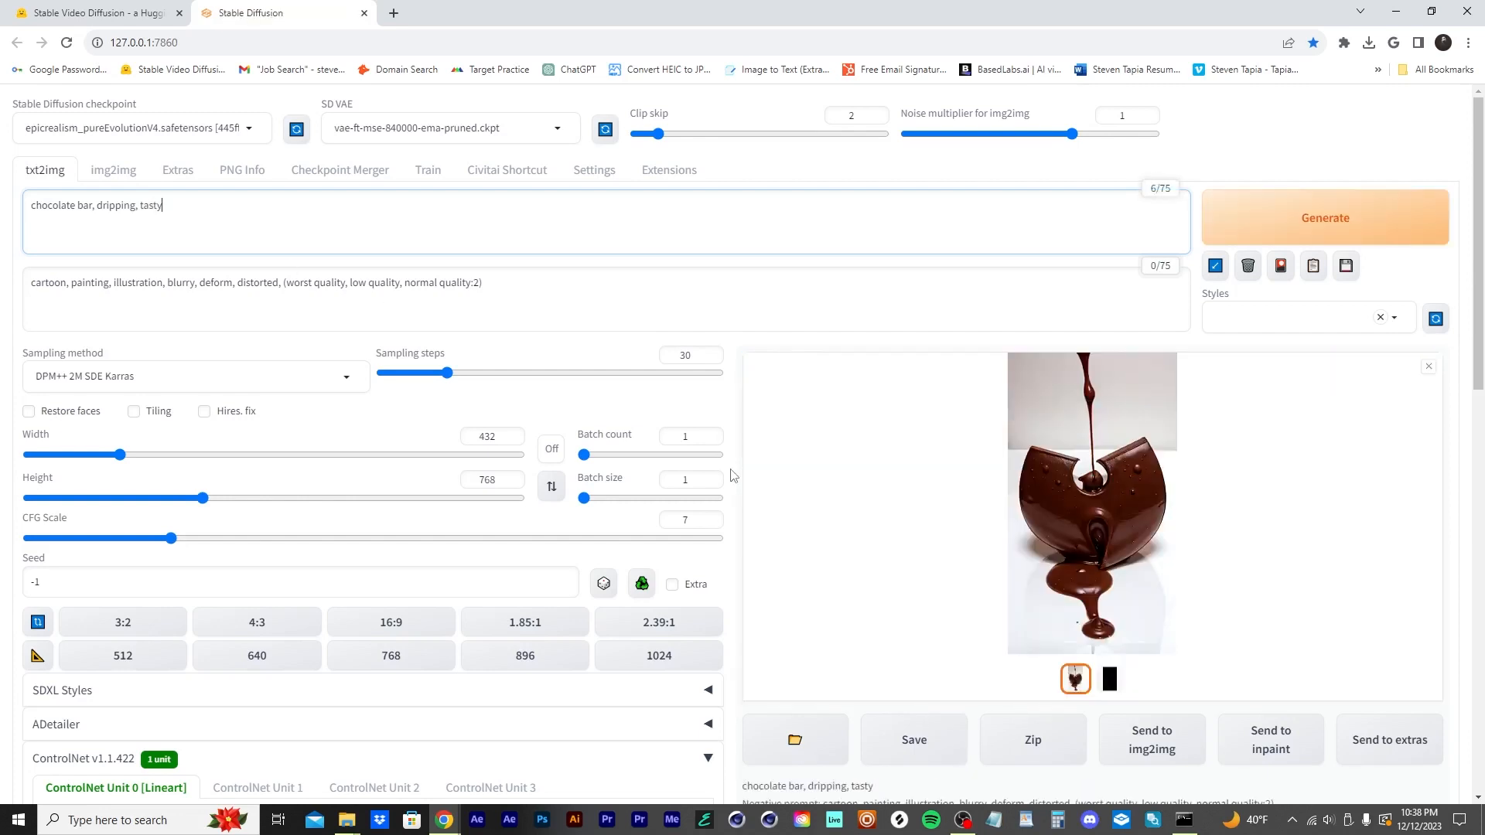
pyautogui.click(1110, 510)
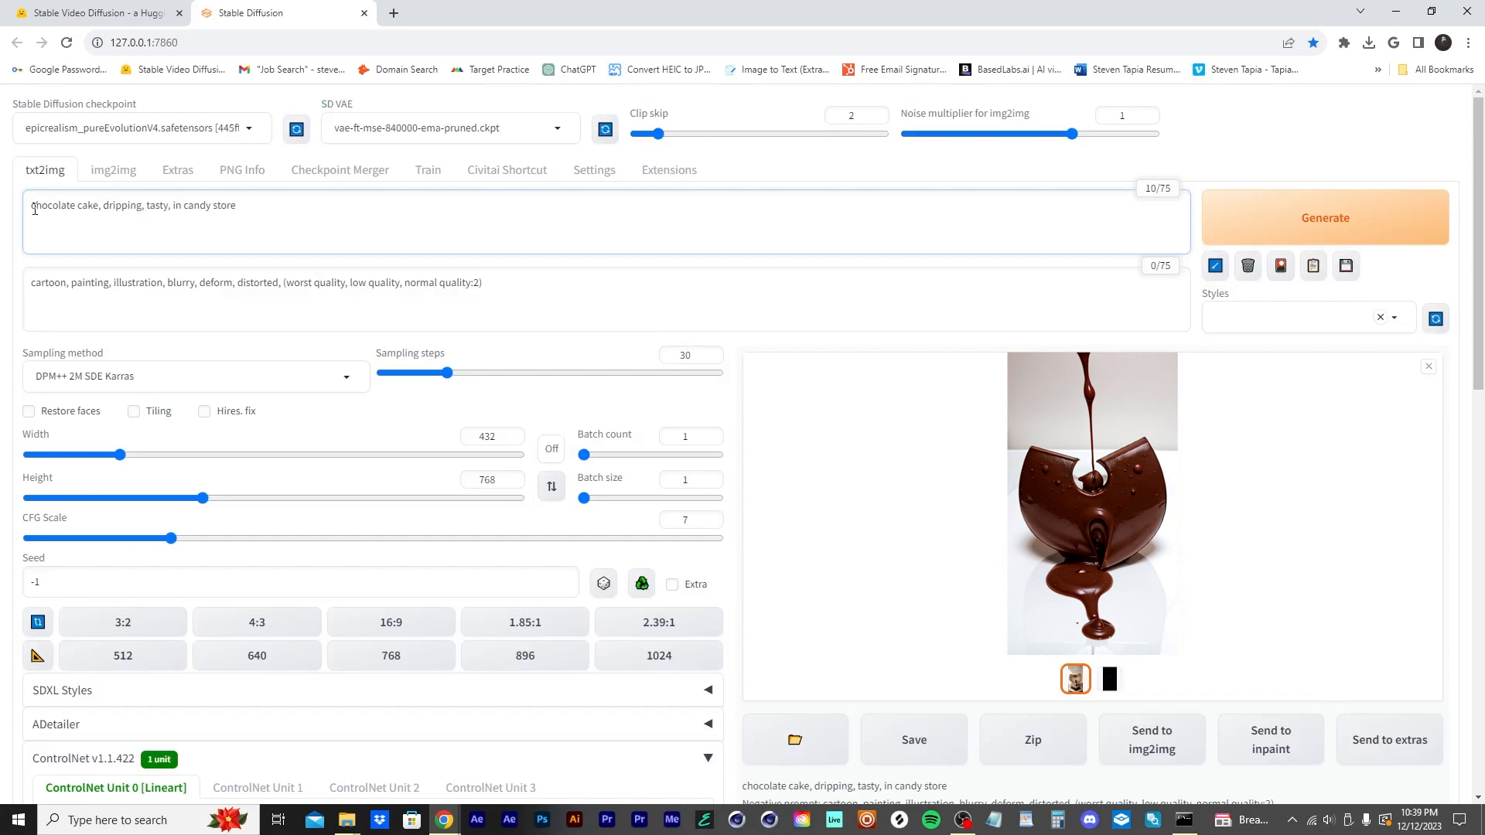
# - Put "overhead view of" before the prompt "chocolate cake, dripping, tasty, in candy store", generate the image and view it at full size
pyautogui.write('overhead view ')
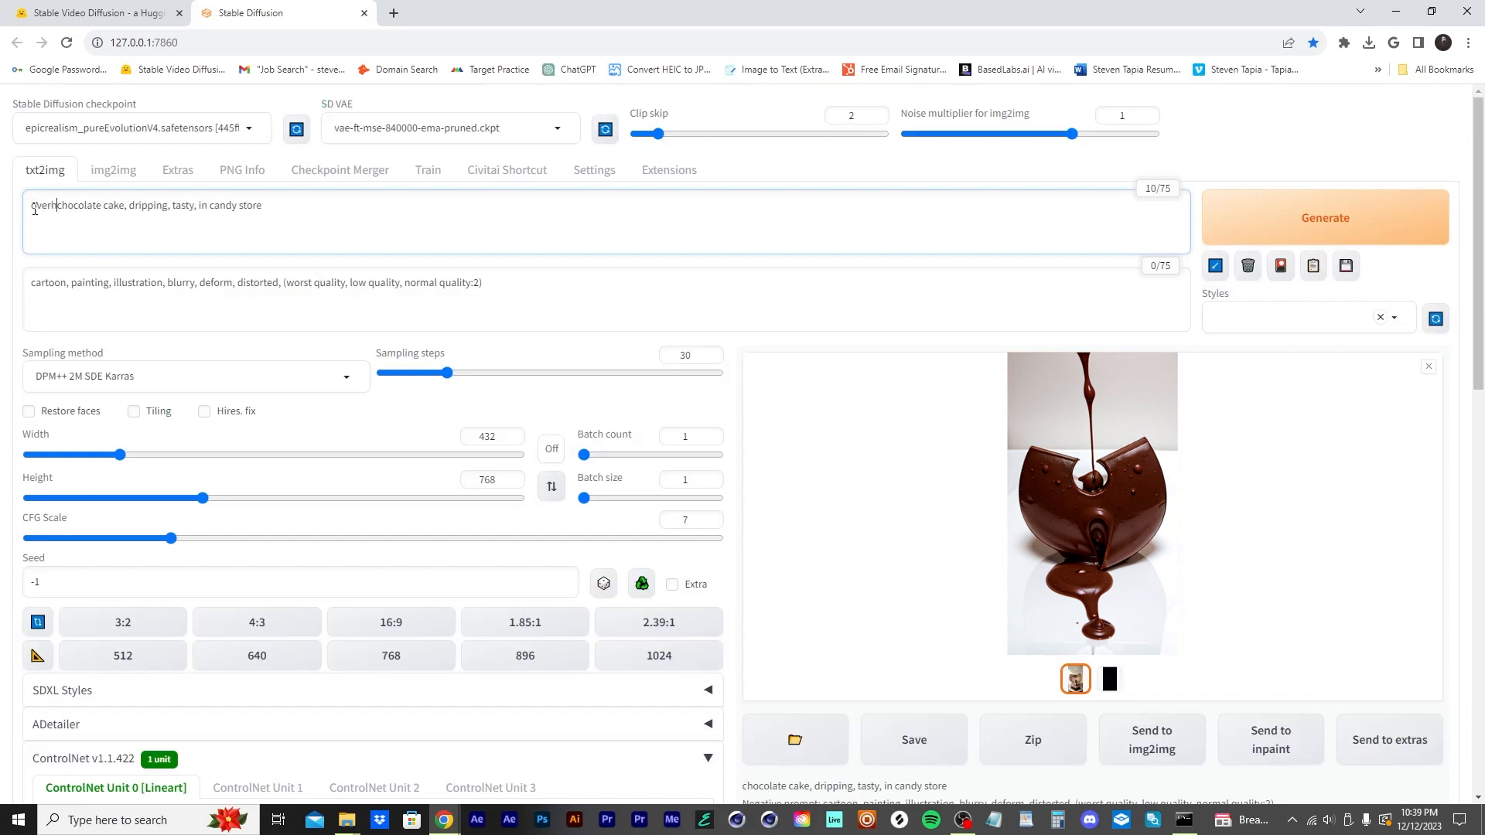
pyautogui.write('of')
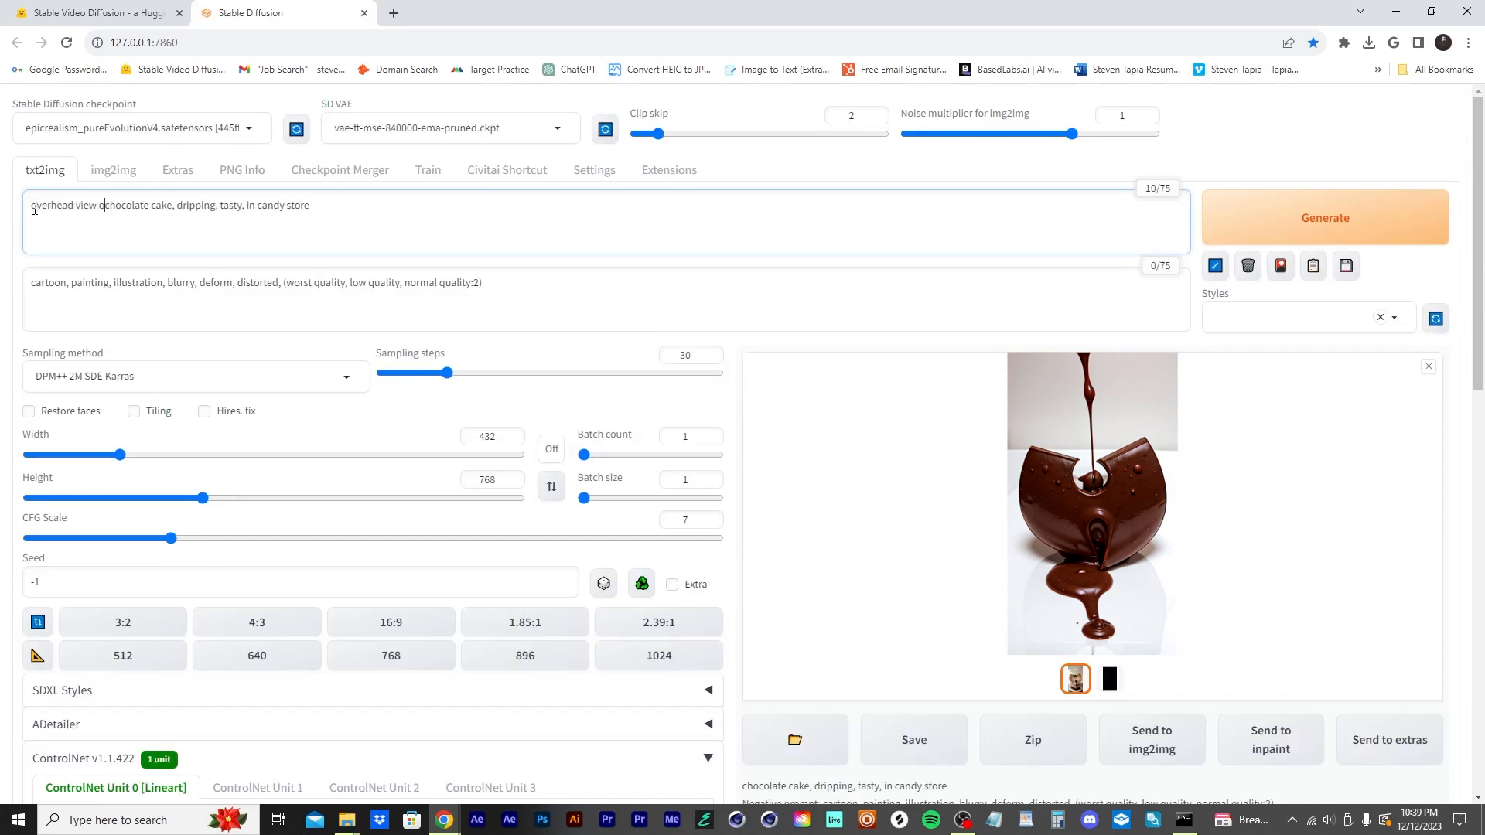
pyautogui.hotkey('ctrl', 'Return')
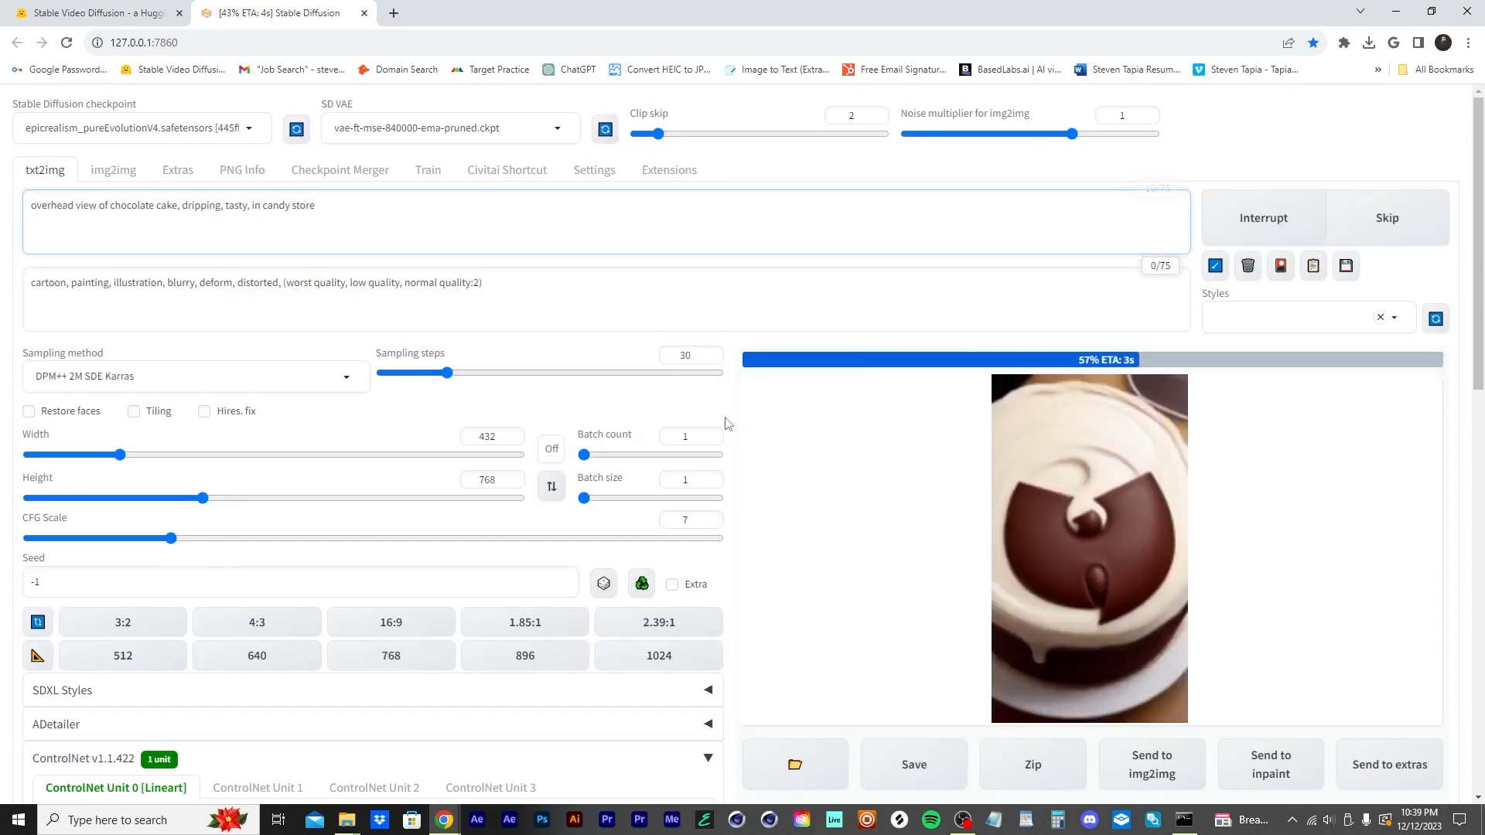
pyautogui.click(888, 451)
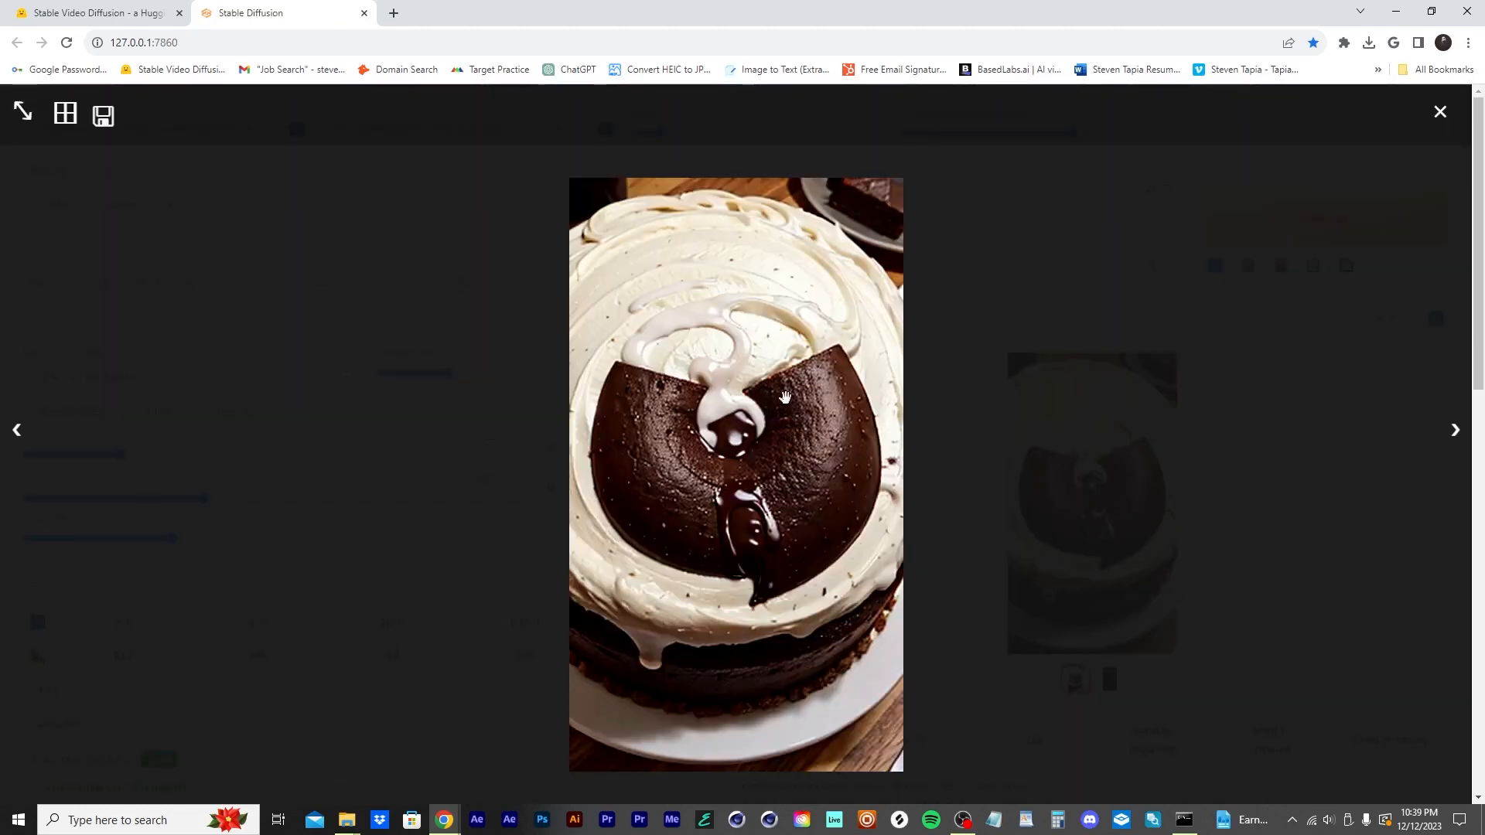